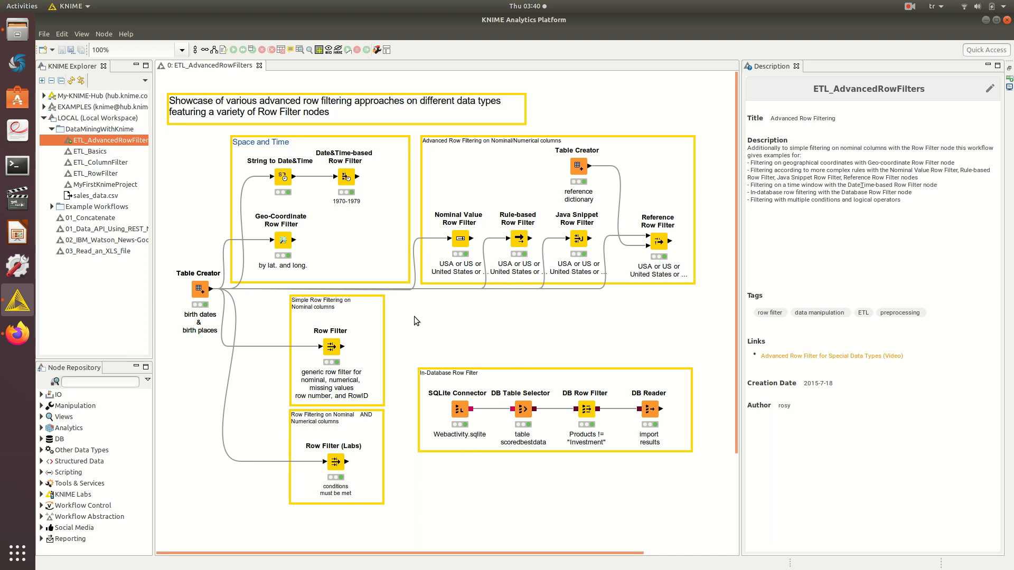
# Open the configuration of the birth dates Table Creator node to review its input data, and close it unchanged
pyautogui.rightClick(200, 293)
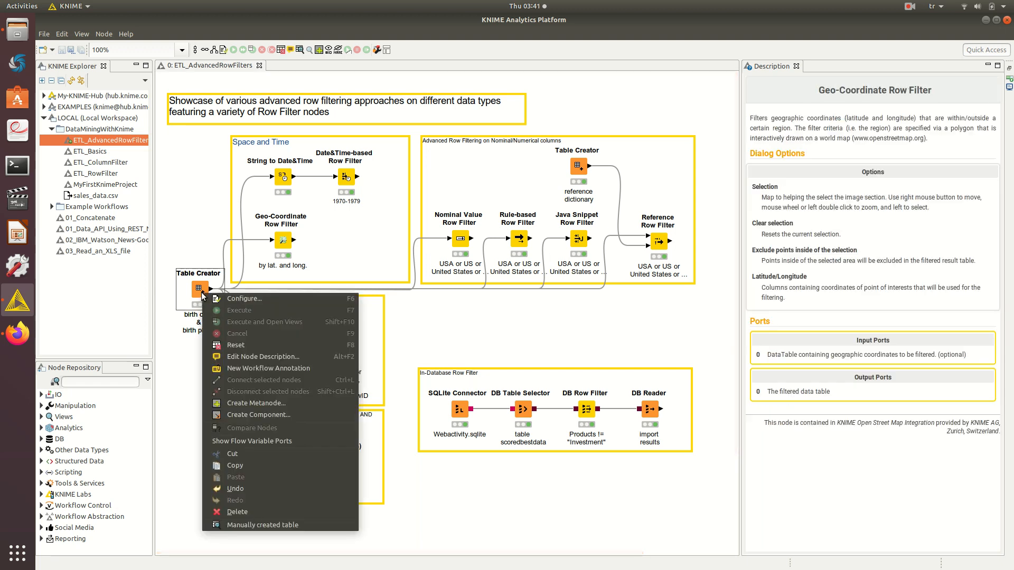
pyautogui.click(272, 300)
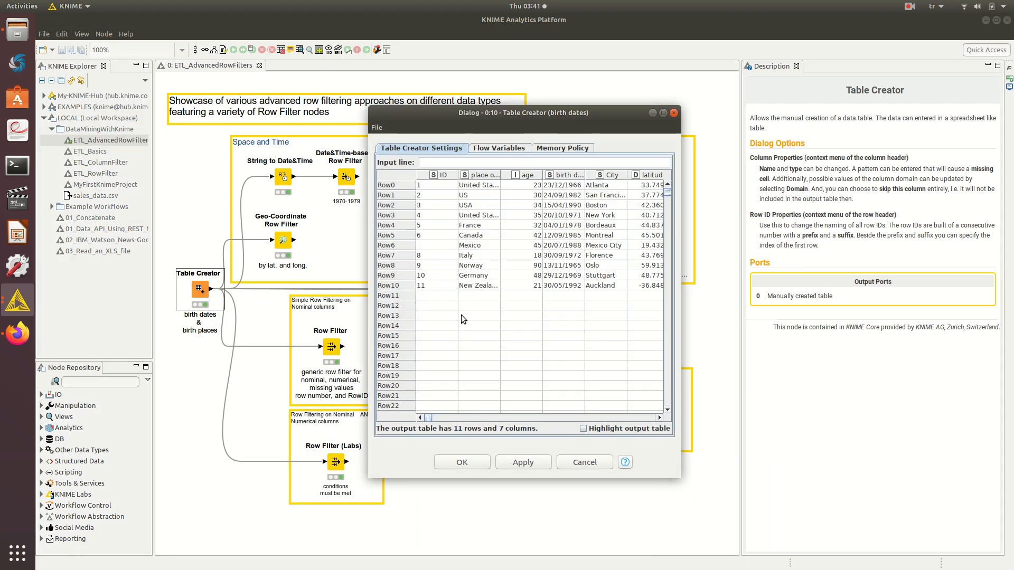
pyautogui.click(674, 114)
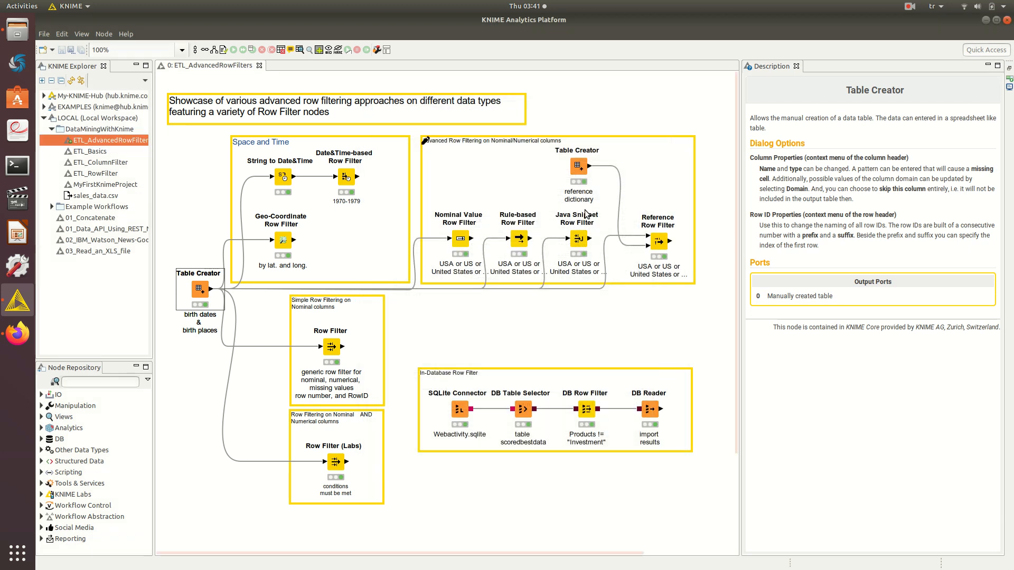
# View the manually created table of the birth dates Table Creator, widening the place of birth column to read its full values
pyautogui.rightClick(200, 304)
pyautogui.click(281, 529)
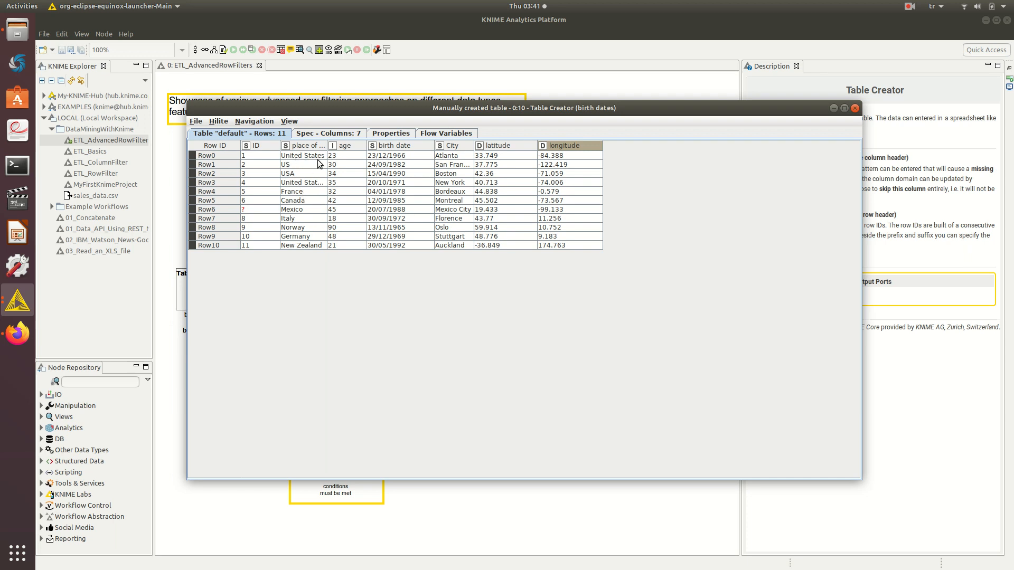
pyautogui.moveTo(327, 144); pyautogui.dragTo(383, 137)
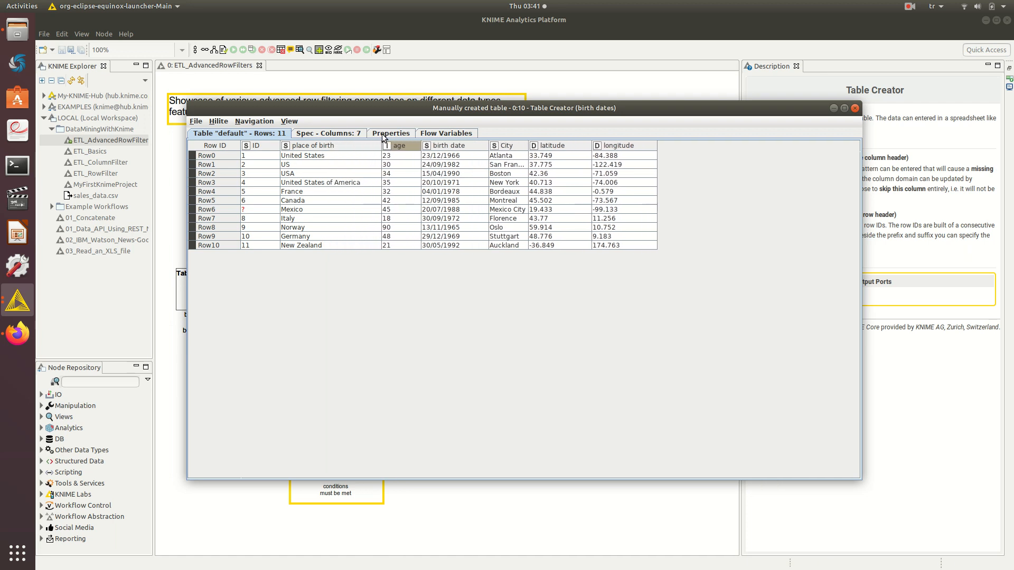
pyautogui.click(855, 108)
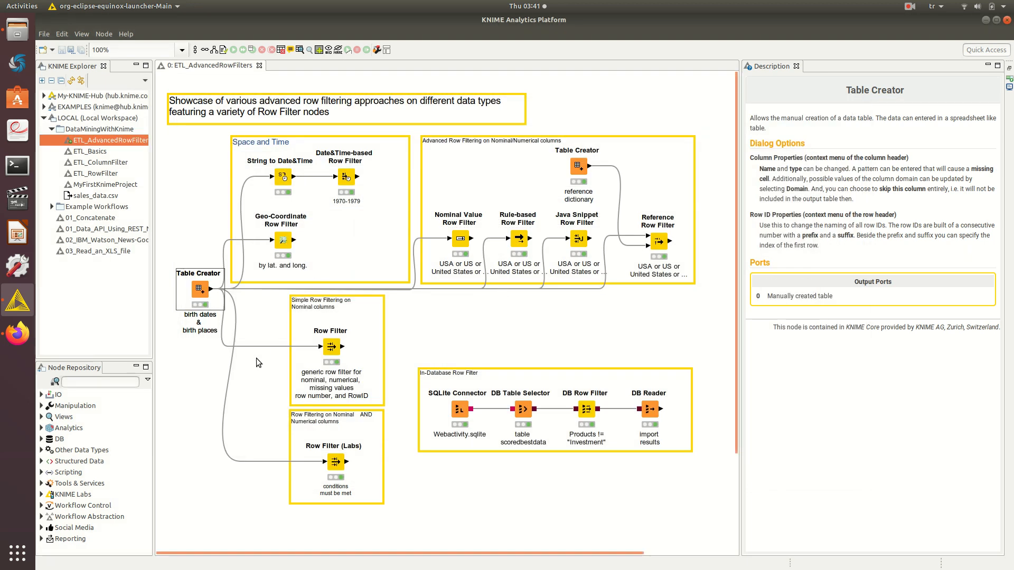
# Configure the simple Row Filter node to include rows whose place of birth matches the wildcard pattern U*
pyautogui.click(332, 347)
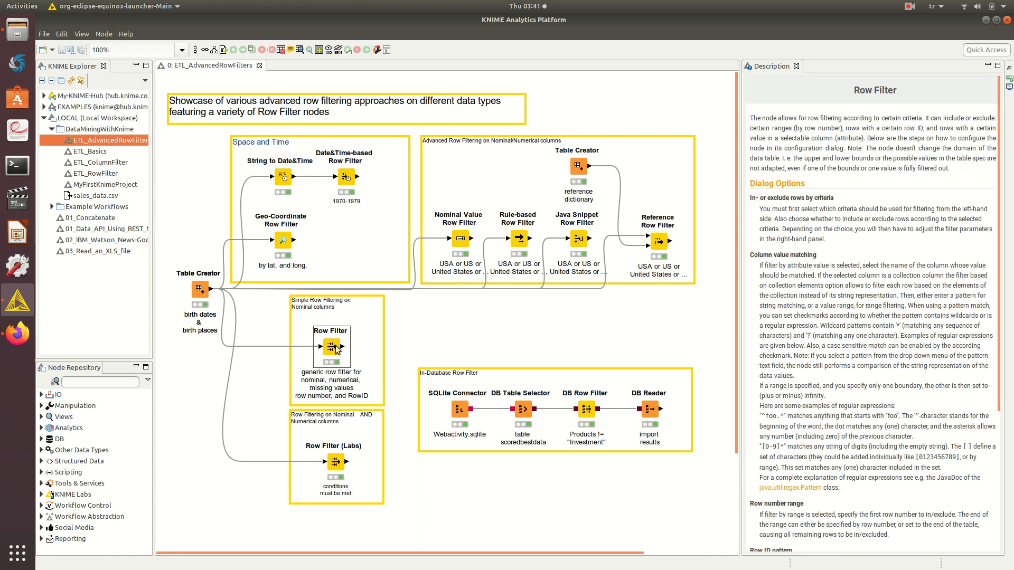
pyautogui.rightClick(338, 349)
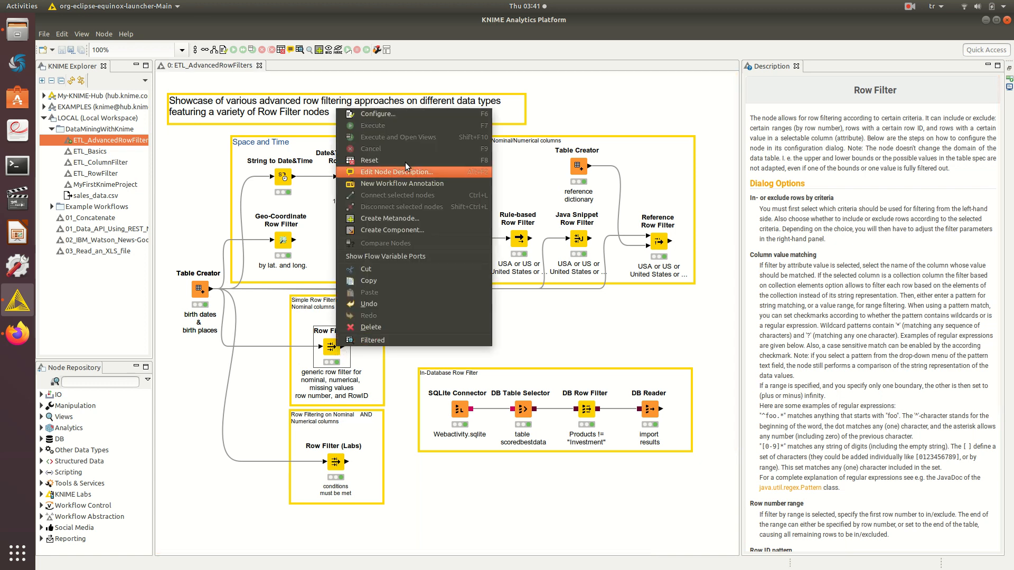
pyautogui.click(403, 118)
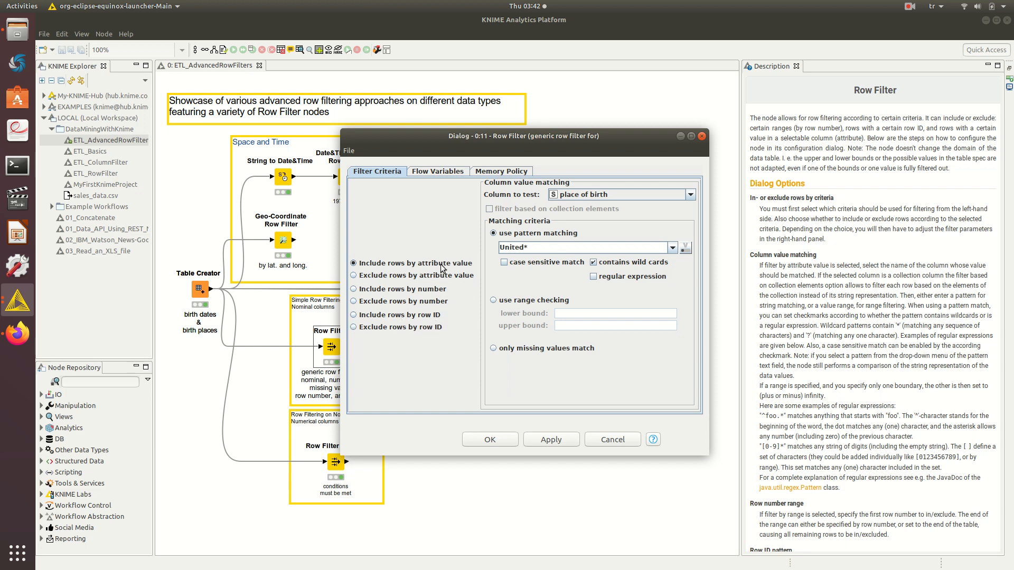
pyautogui.click(692, 194)
pyautogui.click(692, 193)
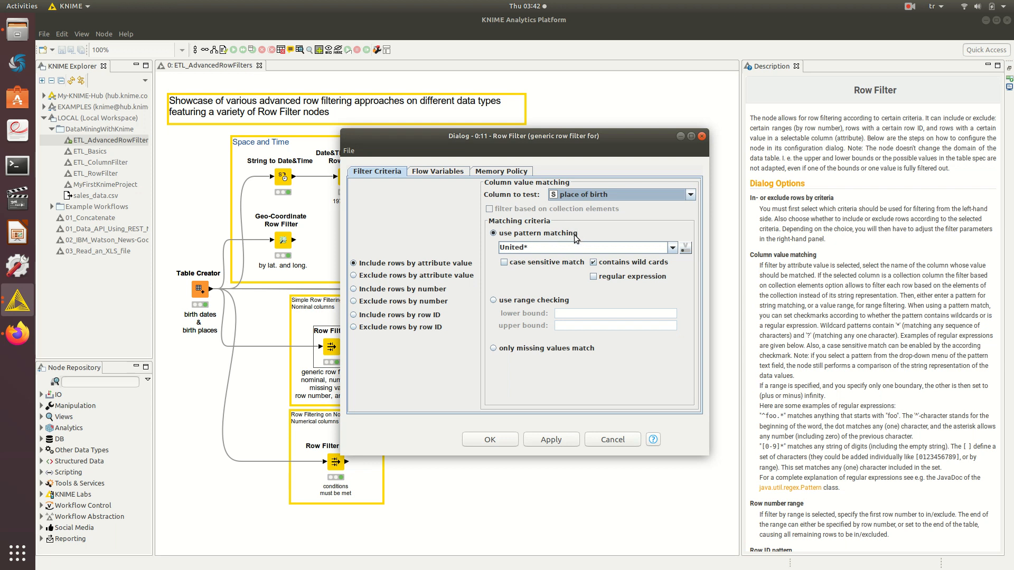
pyautogui.click(673, 247)
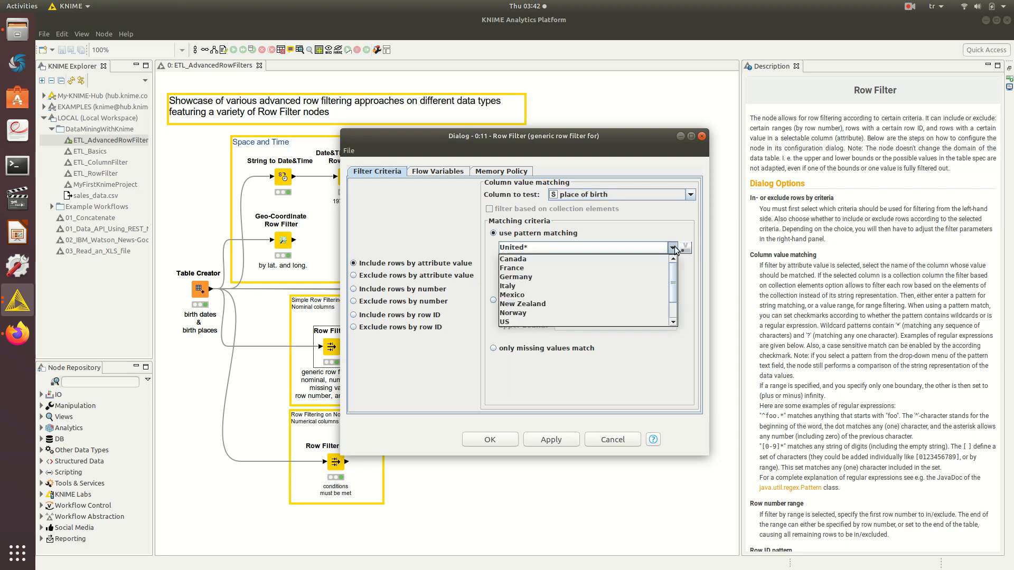
pyautogui.click(673, 248)
pyautogui.click(674, 246)
pyautogui.click(673, 247)
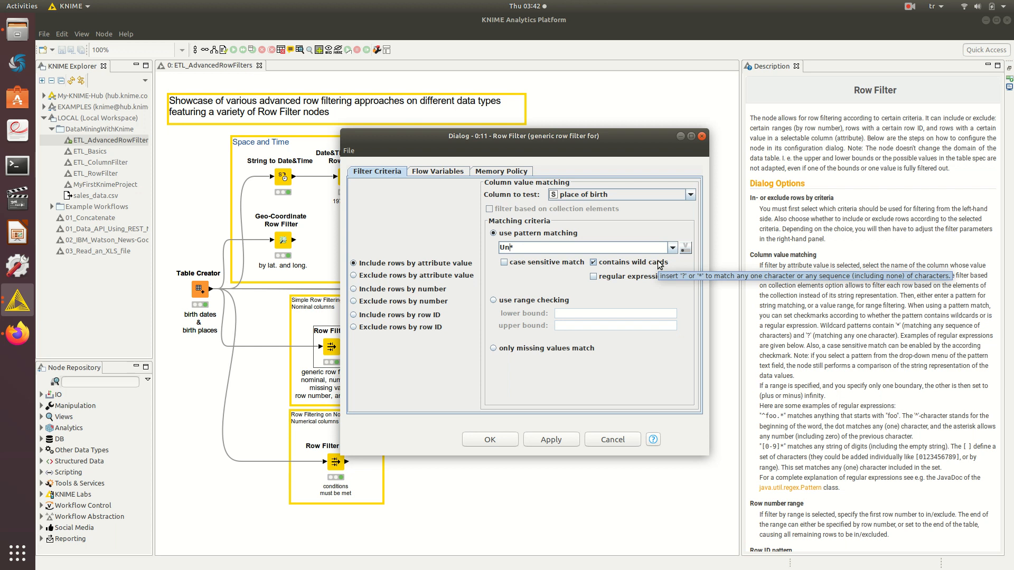
pyautogui.press('BackSpace')
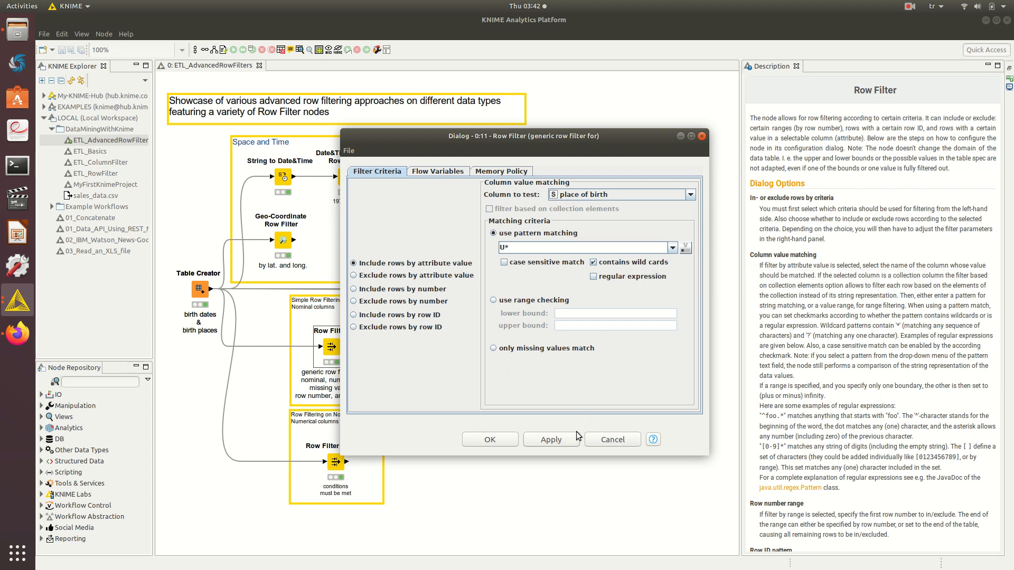
pyautogui.click(561, 447)
pyautogui.click(663, 311)
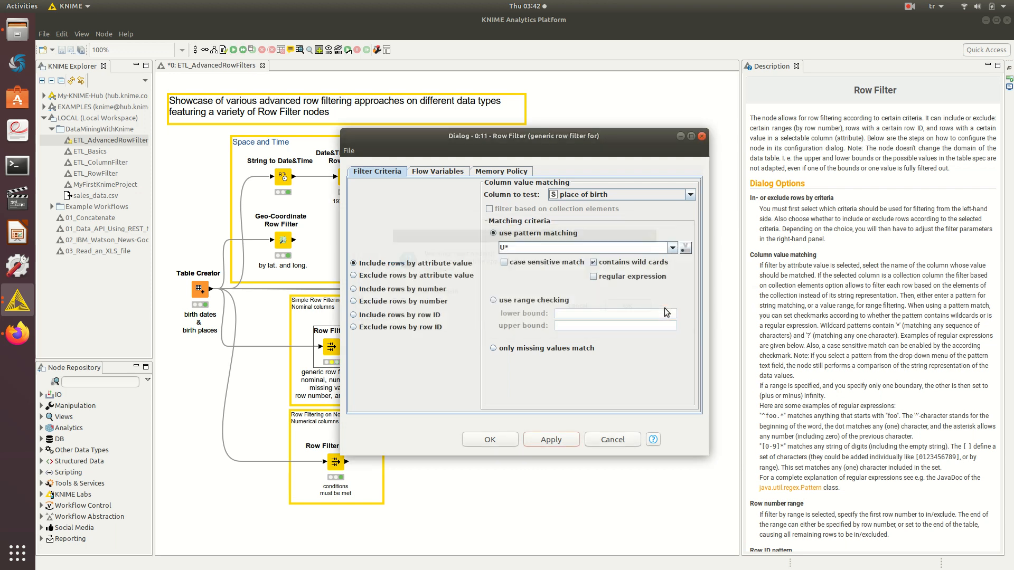
pyautogui.click(501, 444)
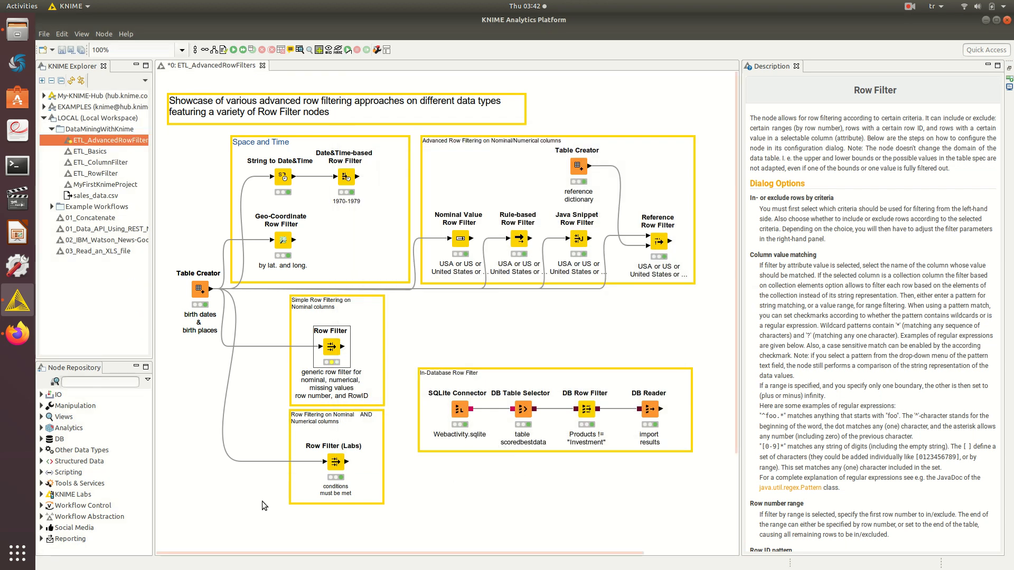
# Check the filtered output of the reconfigured simple Row Filter node before executing it
pyautogui.rightClick(329, 341)
pyautogui.click(343, 333)
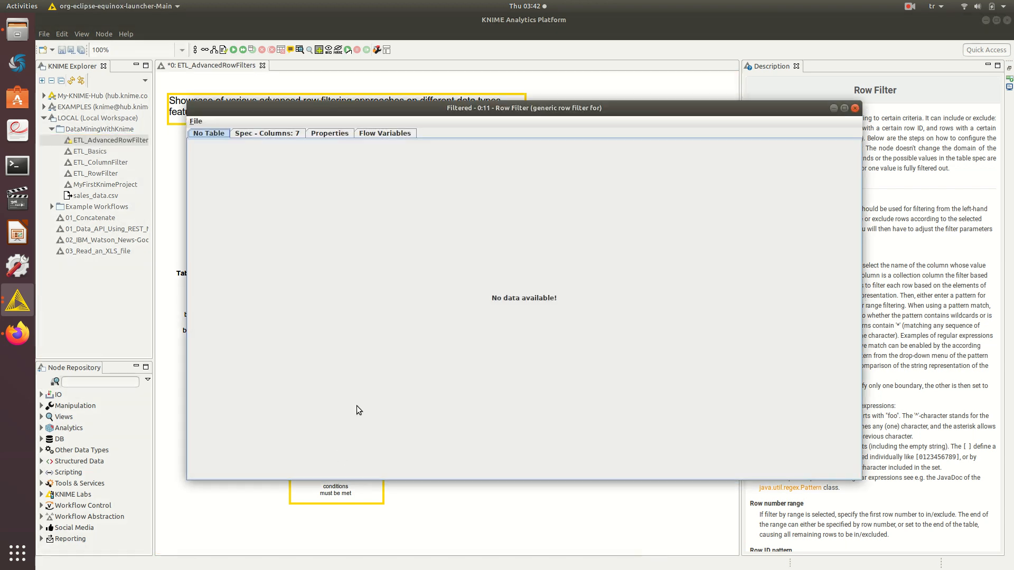
pyautogui.click(854, 108)
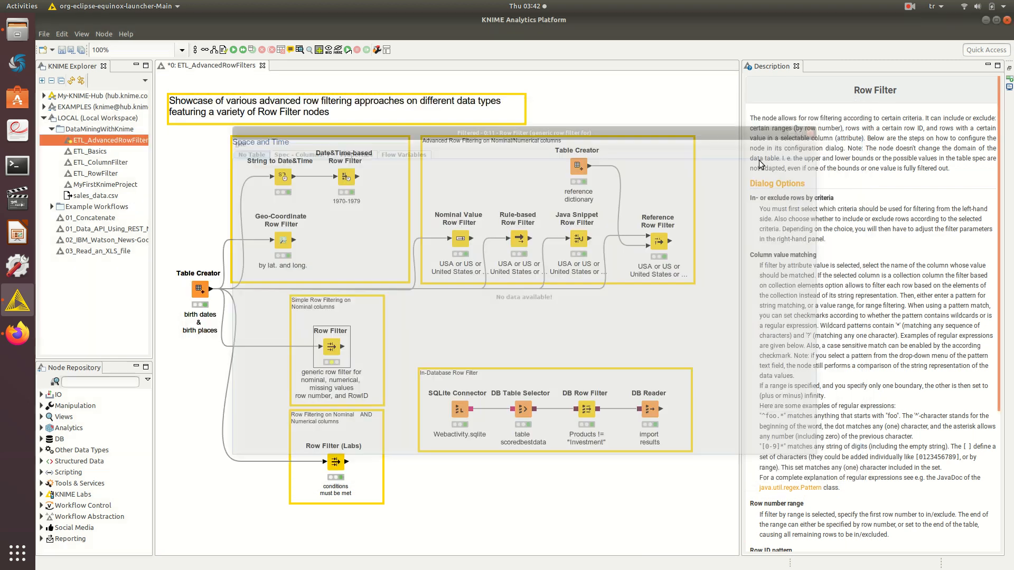
# Execute the simple Row Filter node and inspect its filtered output table
pyautogui.rightClick(336, 346)
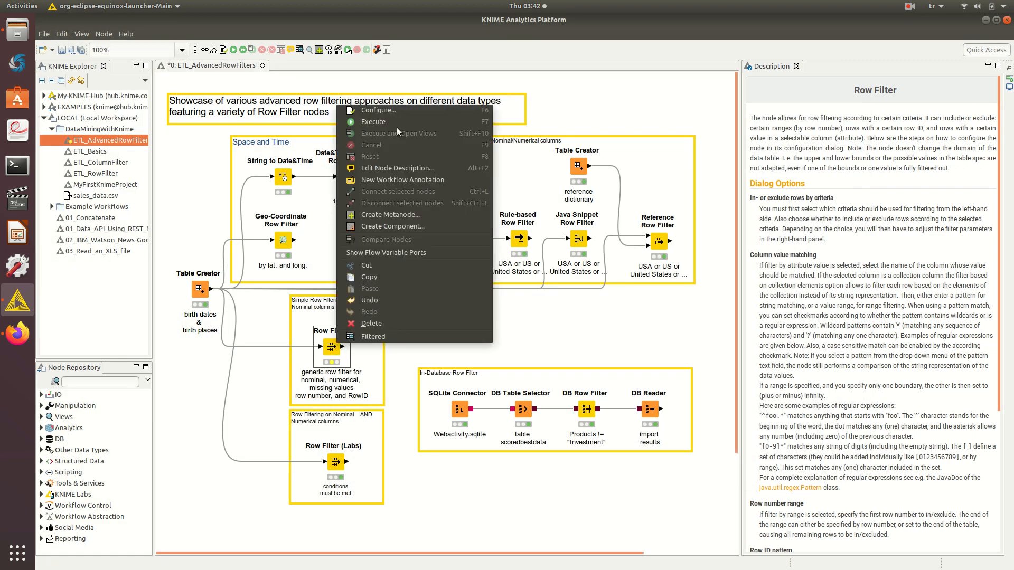
pyautogui.rightClick(340, 344)
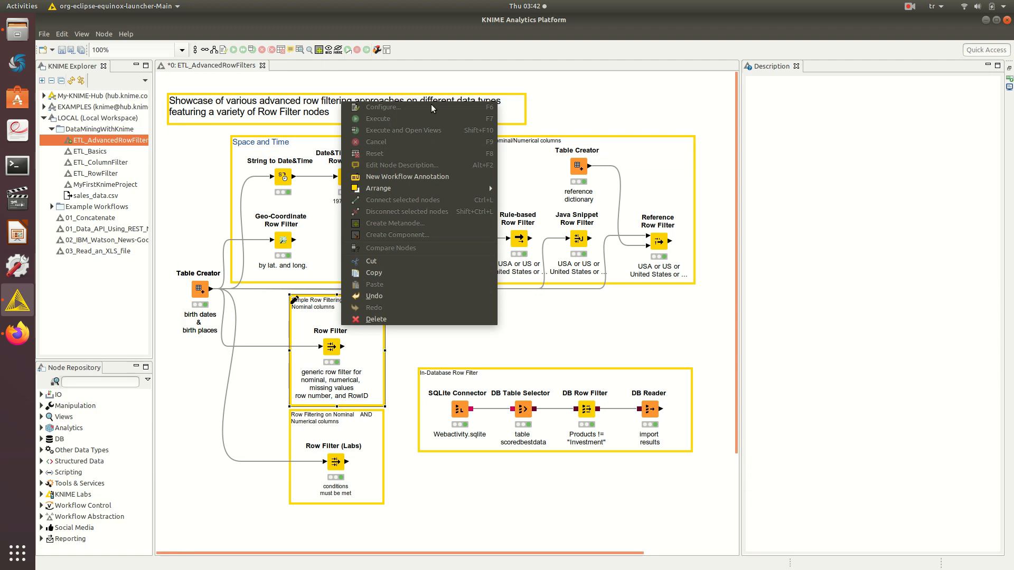
pyautogui.click(334, 352)
pyautogui.rightClick(334, 351)
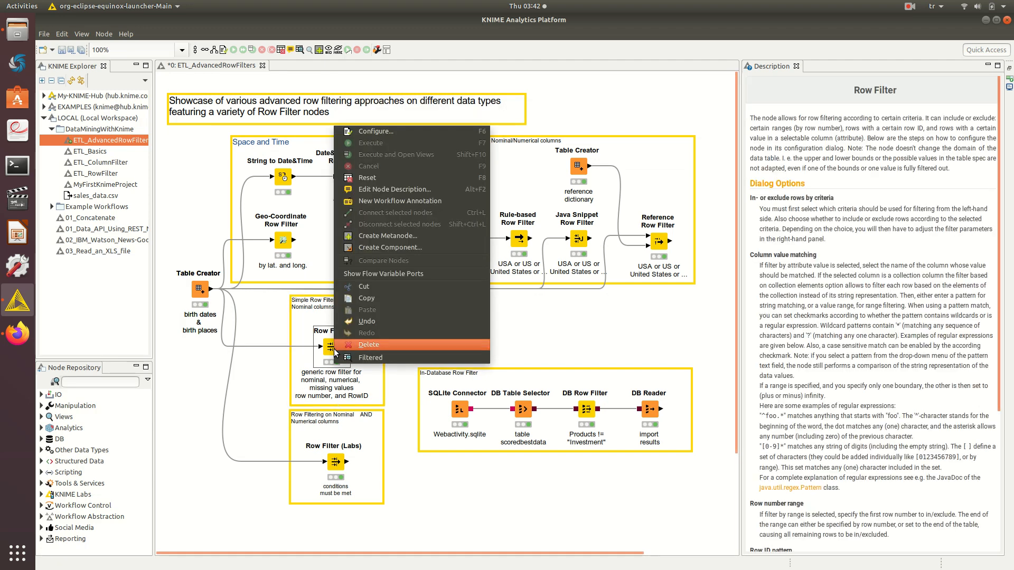
pyautogui.click(354, 357)
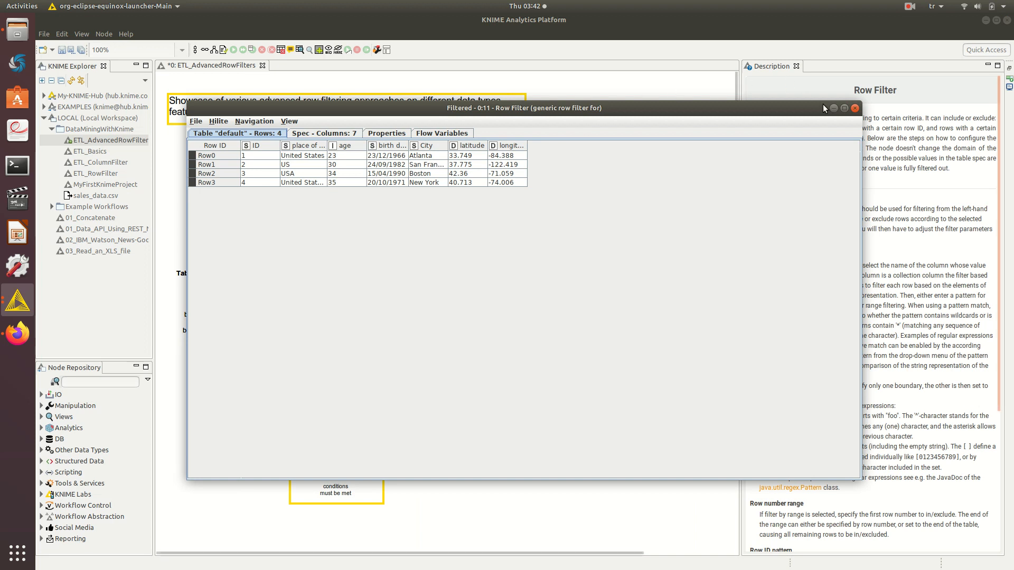
pyautogui.click(854, 108)
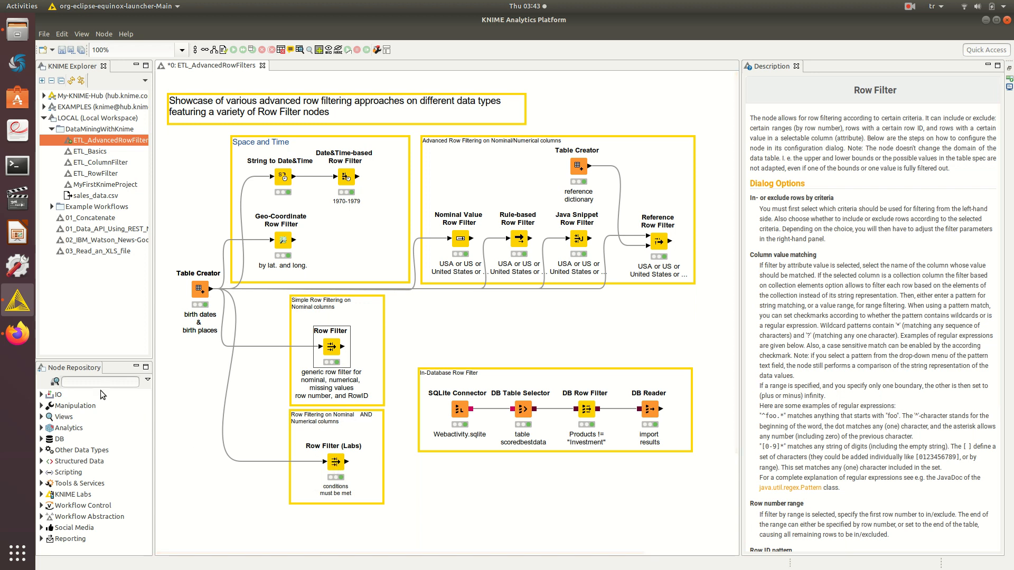
# Open the Row Filter (Labs) node's configuration and inspect the age condition in its query
pyautogui.rightClick(338, 463)
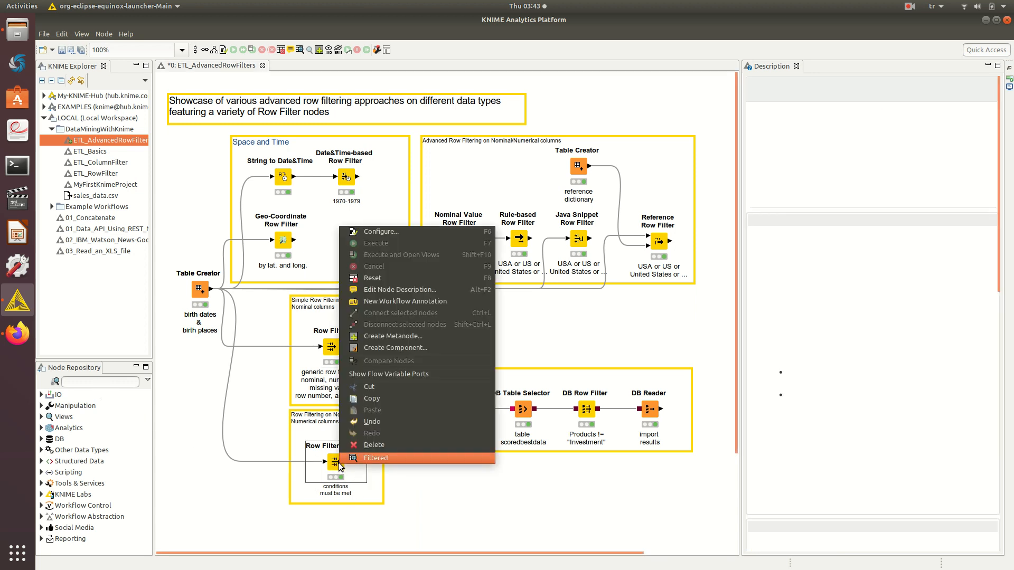
pyautogui.click(400, 231)
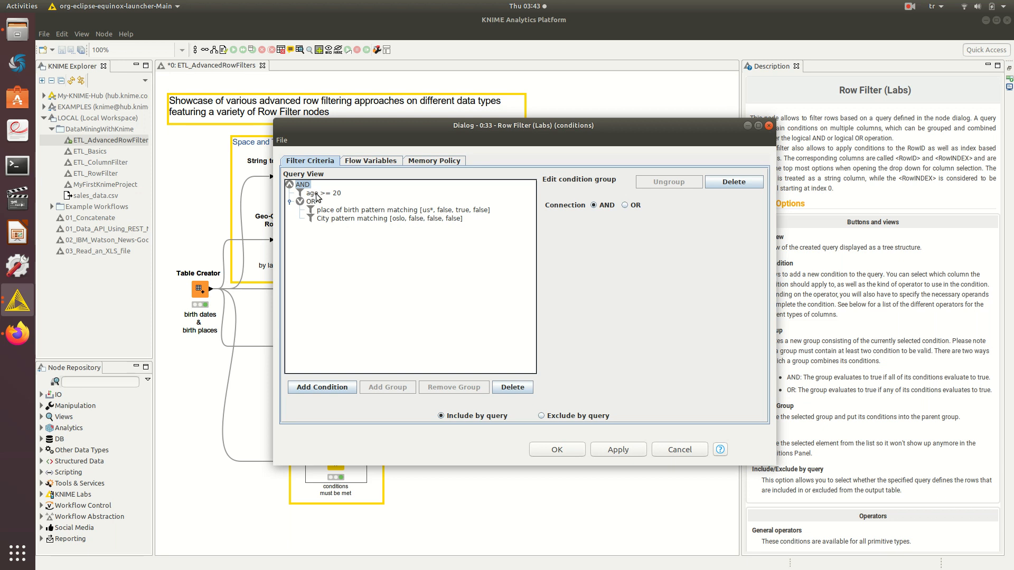
pyautogui.click(317, 194)
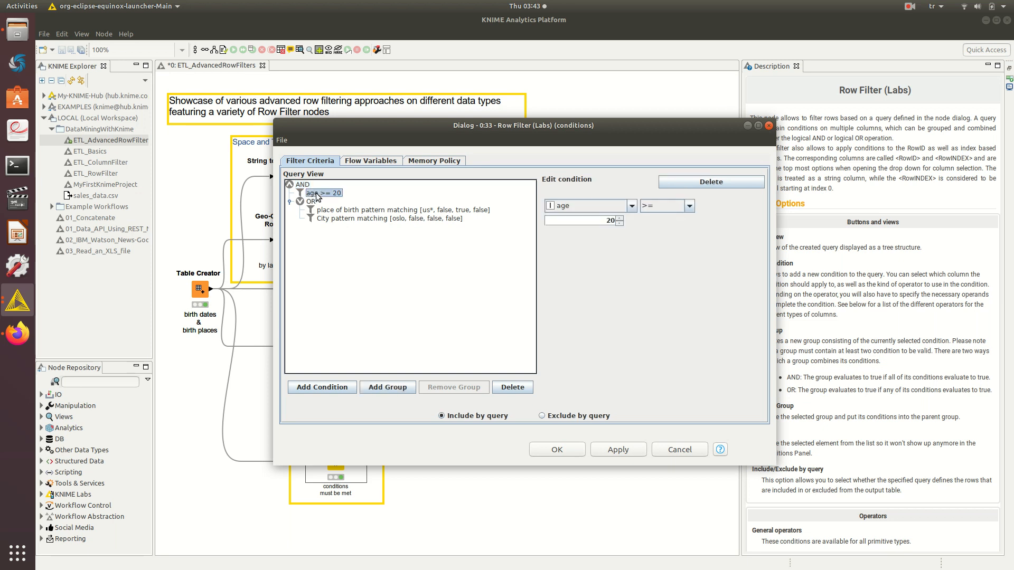
# Try grouping the age condition and adding a place of birth pattern matching condition to the query, removing both again
pyautogui.click(384, 389)
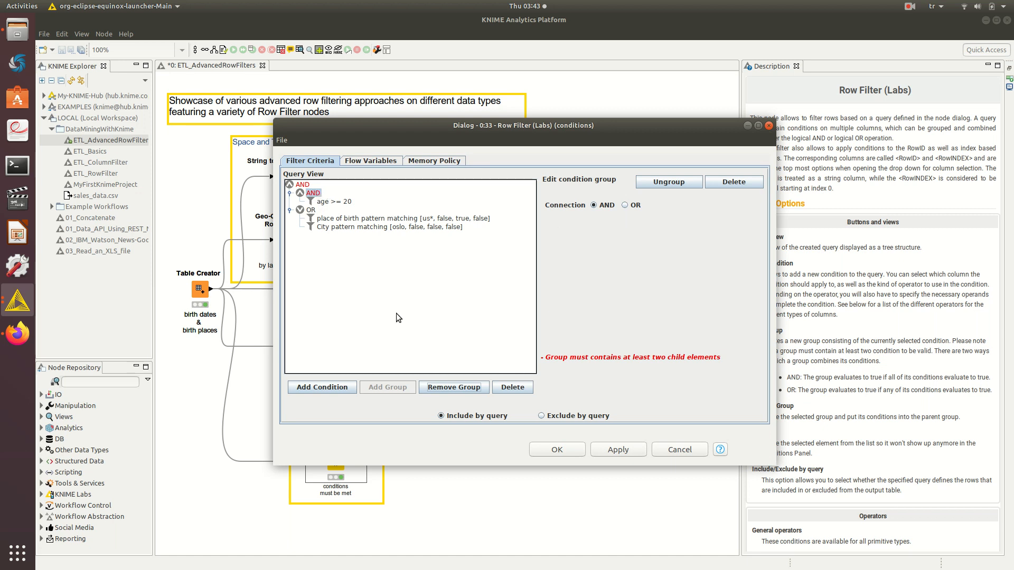
pyautogui.click(455, 388)
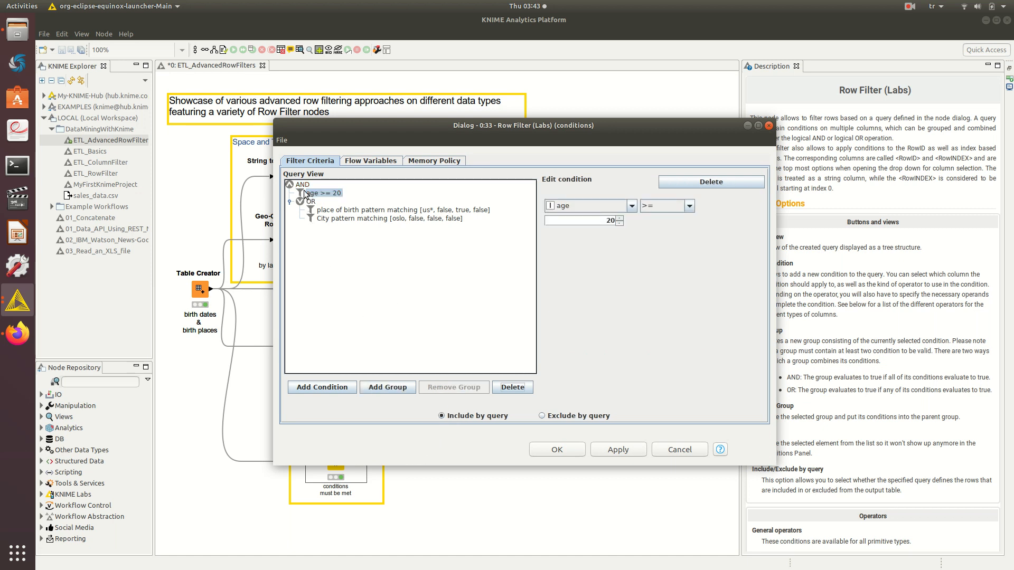
pyautogui.click(327, 393)
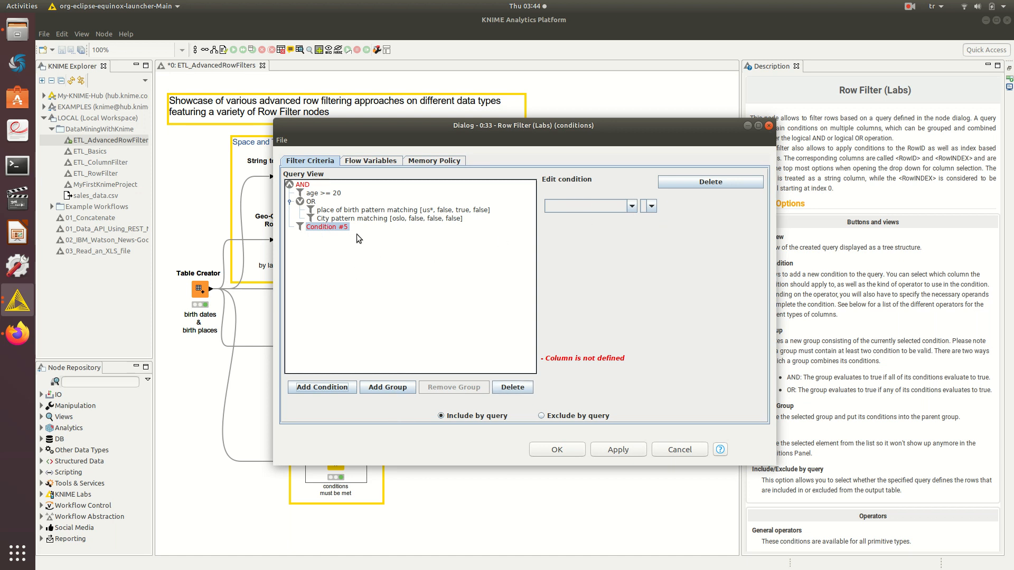
pyautogui.click(632, 208)
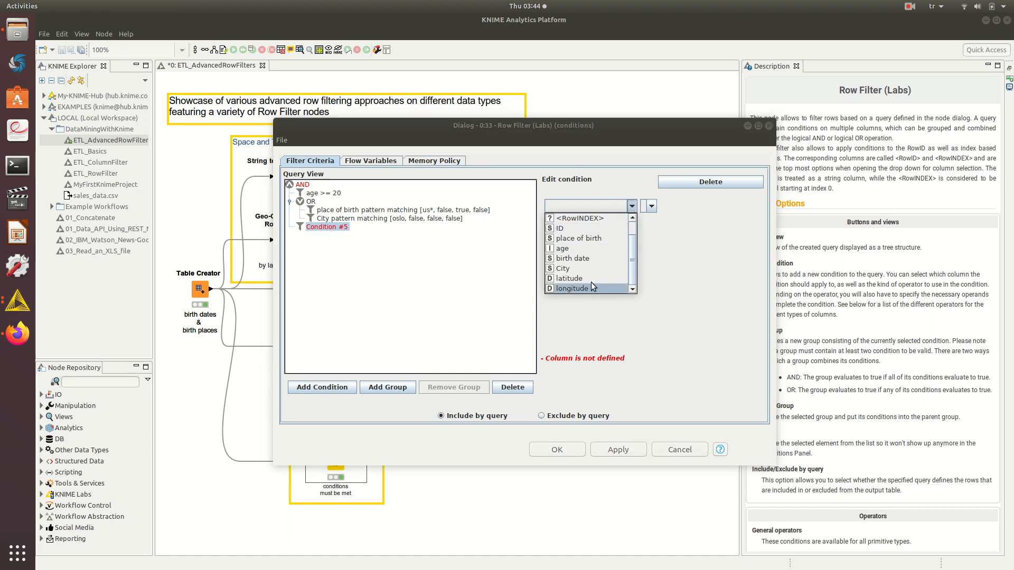
pyautogui.click(609, 238)
pyautogui.click(708, 209)
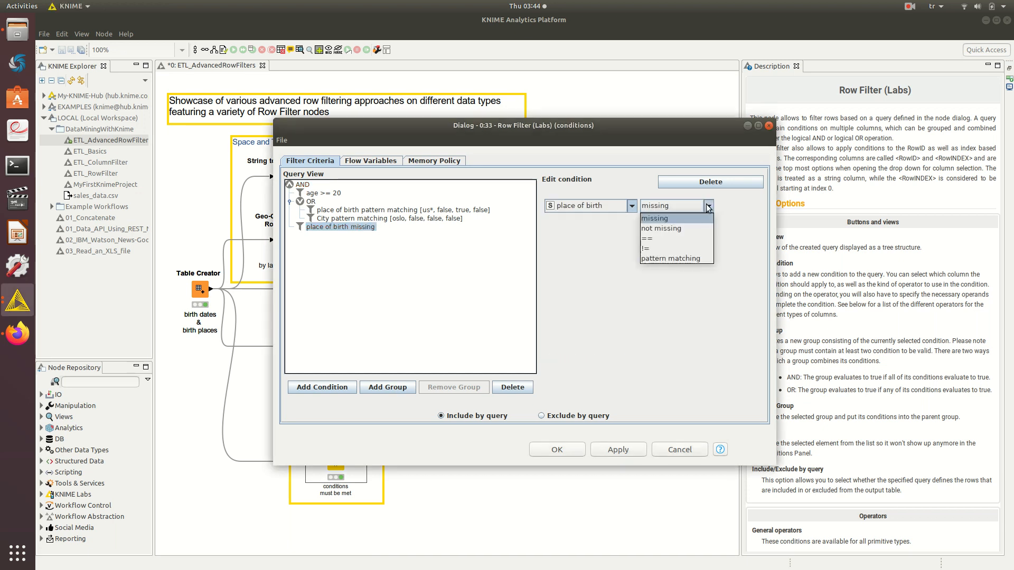
pyautogui.click(681, 259)
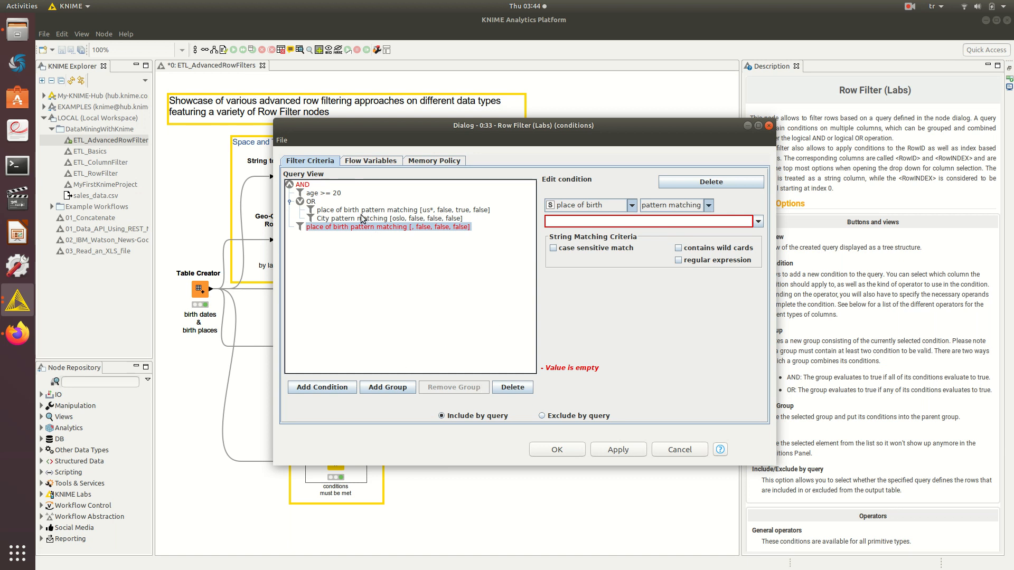
pyautogui.click(514, 390)
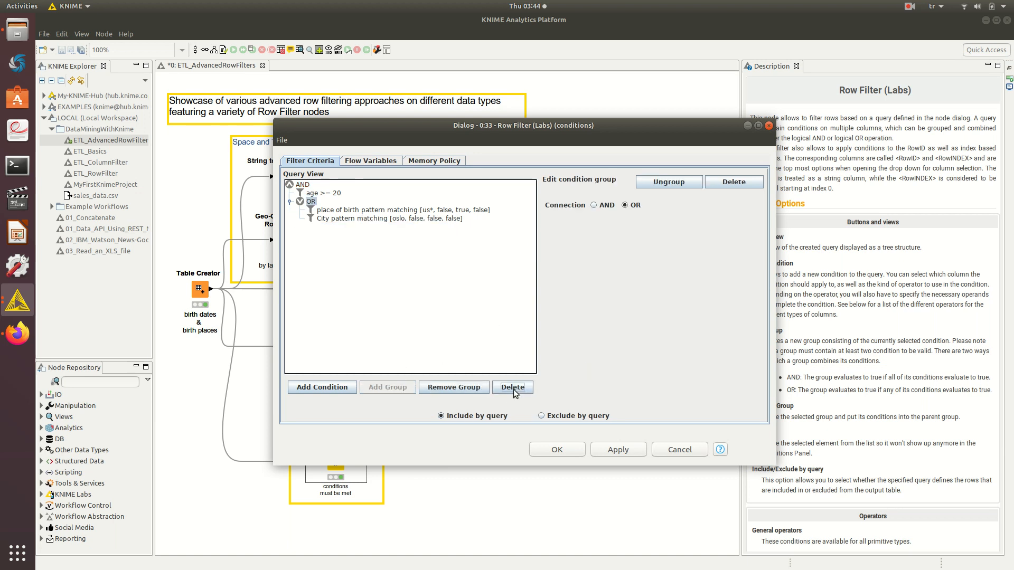
# Inspect the City and place of birth conditions in the OR group and apply the Row Filter (Labs) settings
pyautogui.click(393, 219)
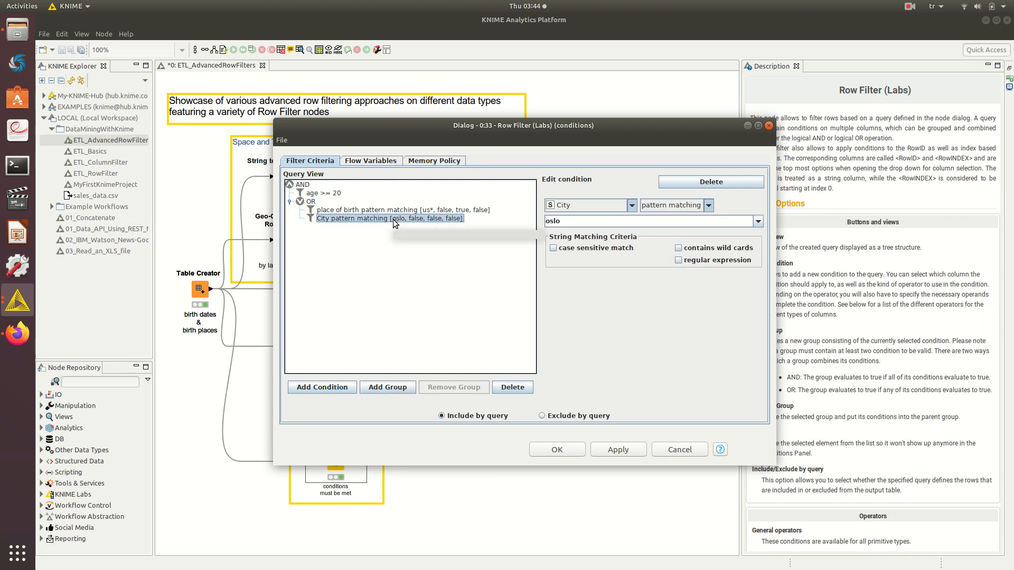
pyautogui.click(397, 211)
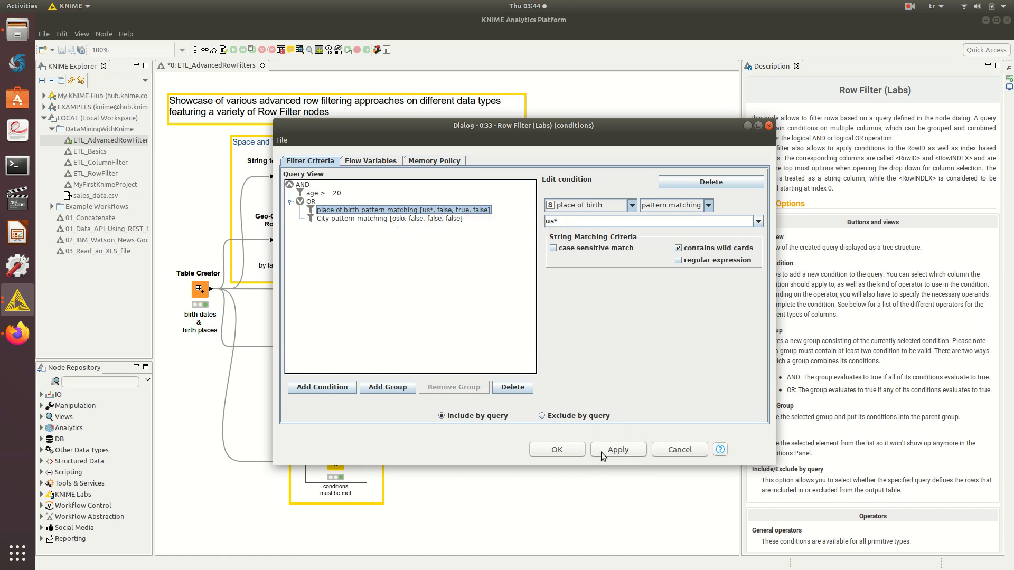
pyautogui.click(632, 450)
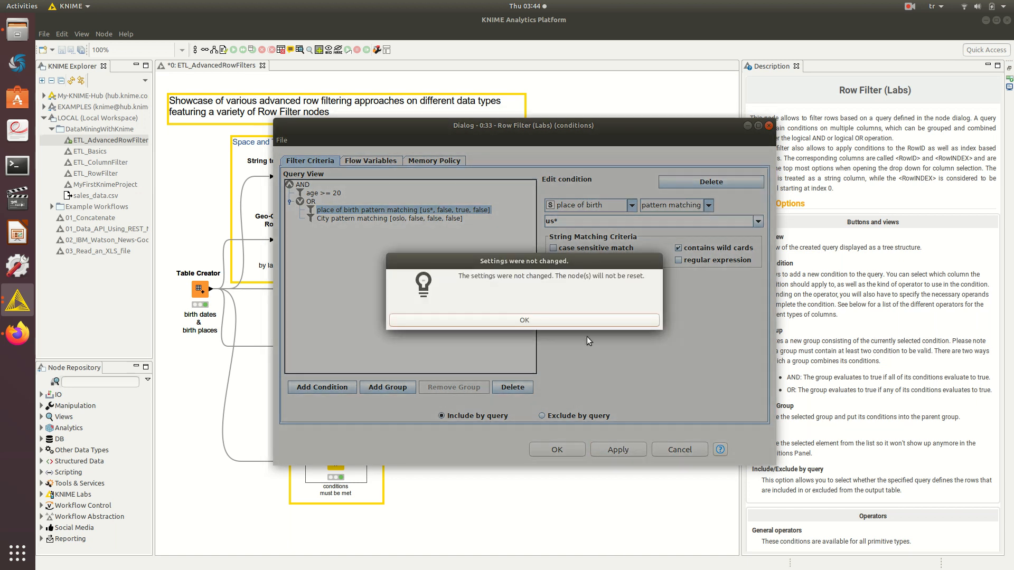
# Close the Row Filter (Labs) configuration and inspect the node's filtered output table
pyautogui.click(587, 318)
pyautogui.click(657, 449)
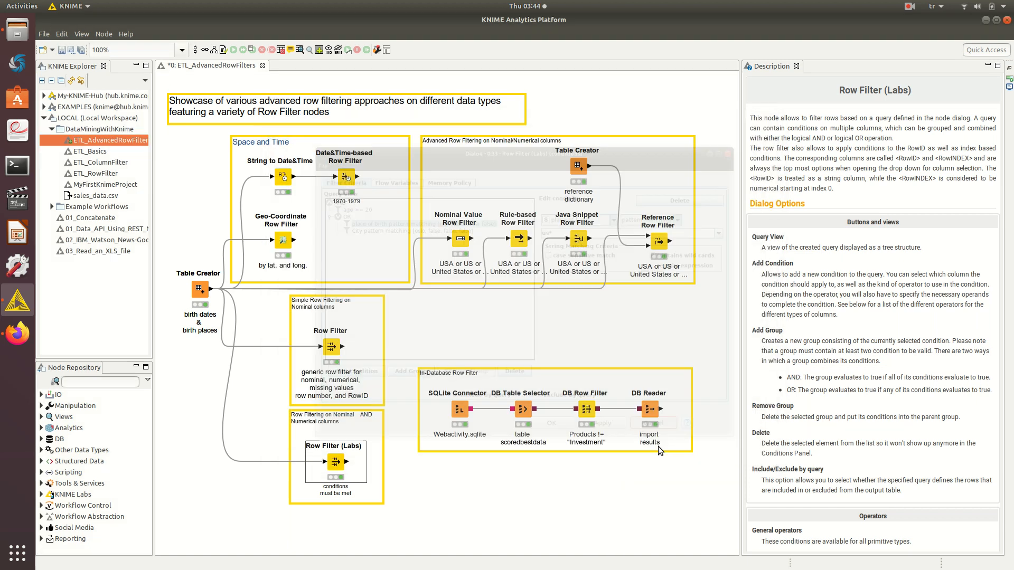
pyautogui.rightClick(340, 462)
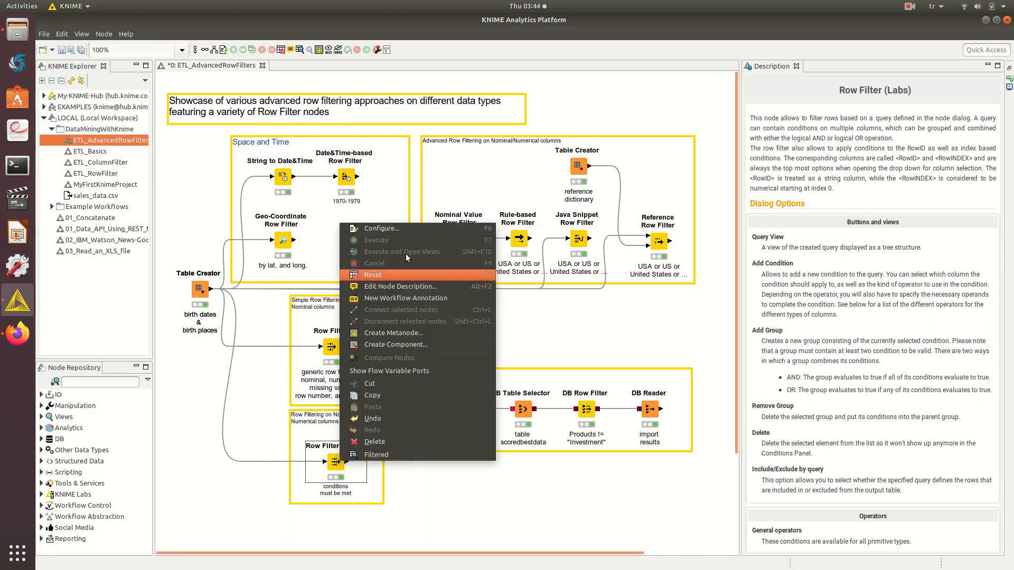
pyautogui.click(393, 450)
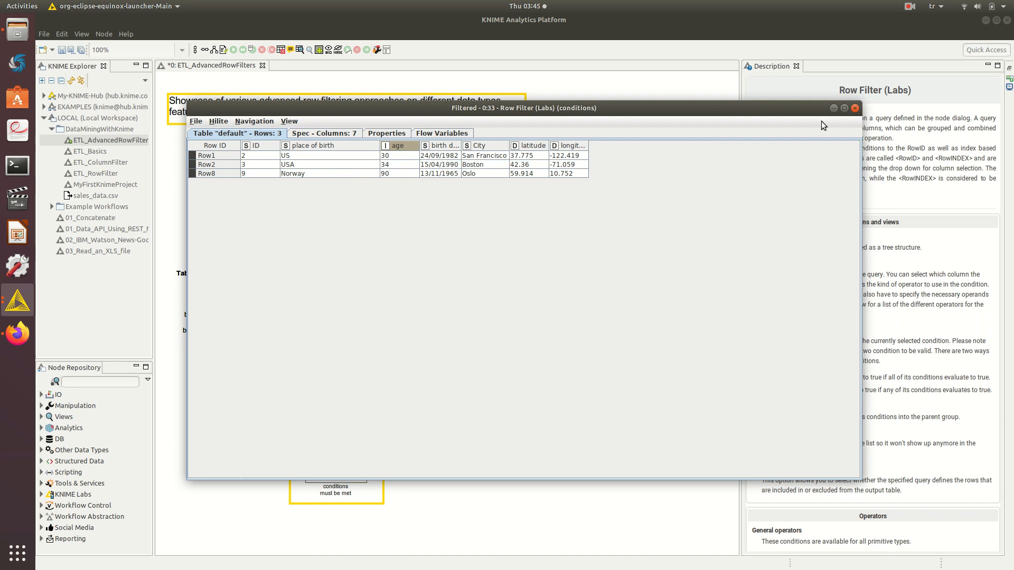
pyautogui.click(855, 108)
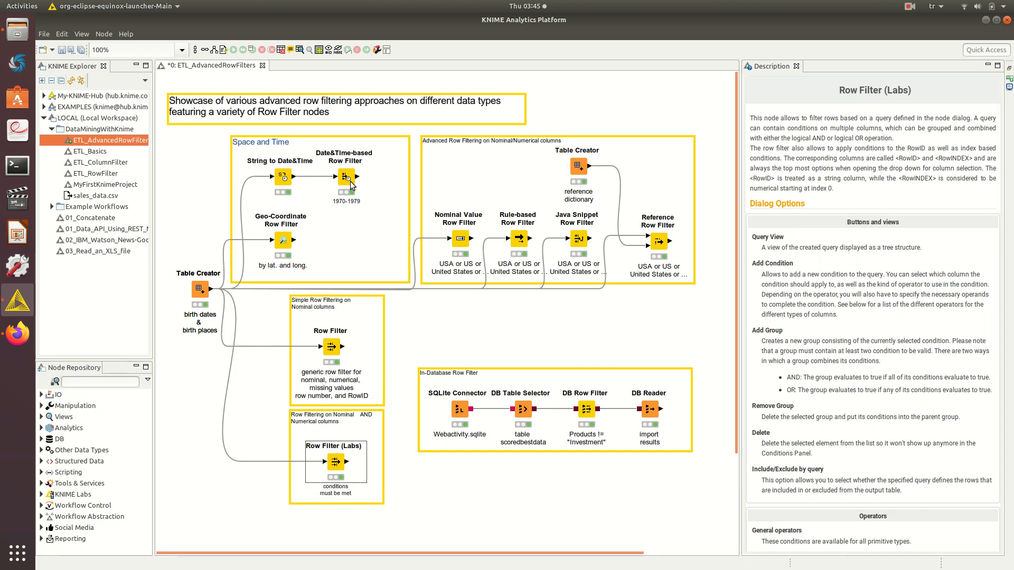
# Open the String to Date&Time configuration and try replacing the birth date column, restoring the append option with suffix _mine
pyautogui.click(284, 180)
pyautogui.rightClick(286, 180)
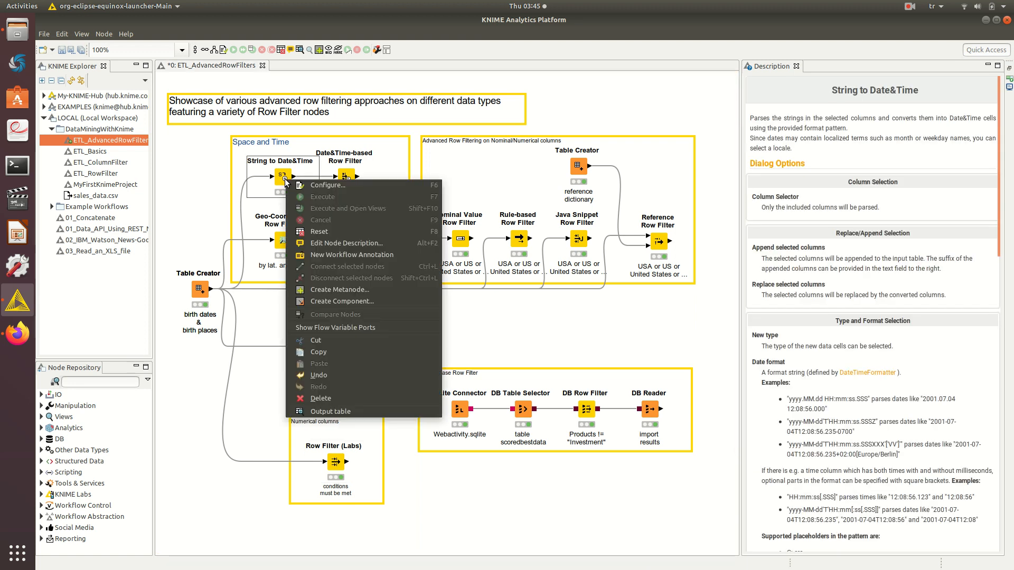
pyautogui.click(314, 185)
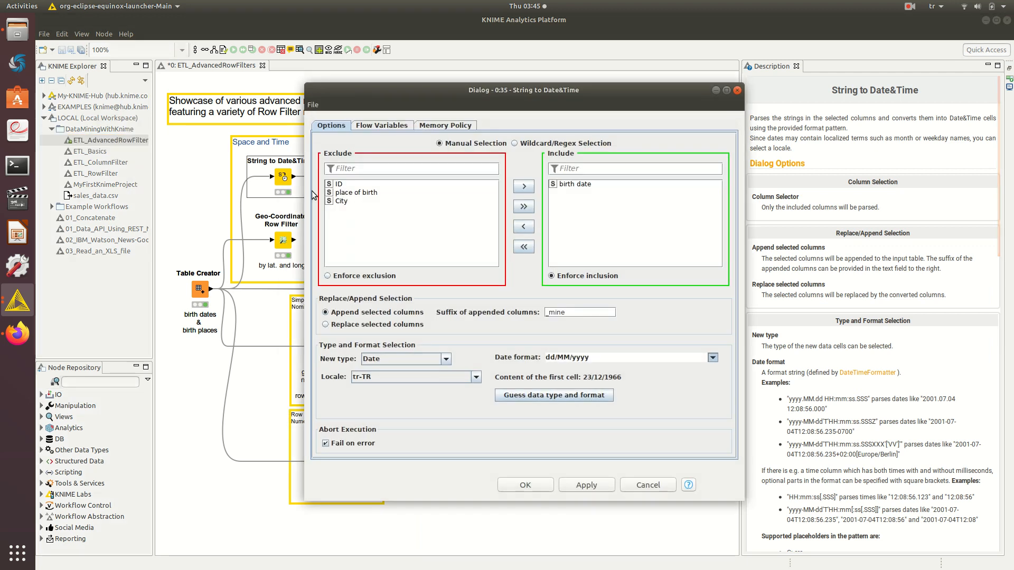
pyautogui.click(573, 185)
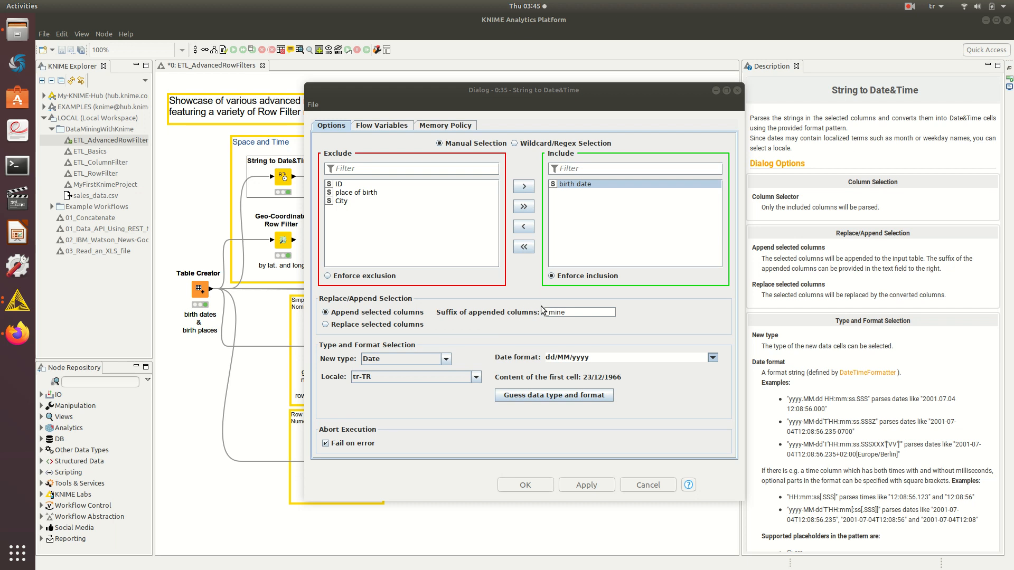
pyautogui.click(381, 325)
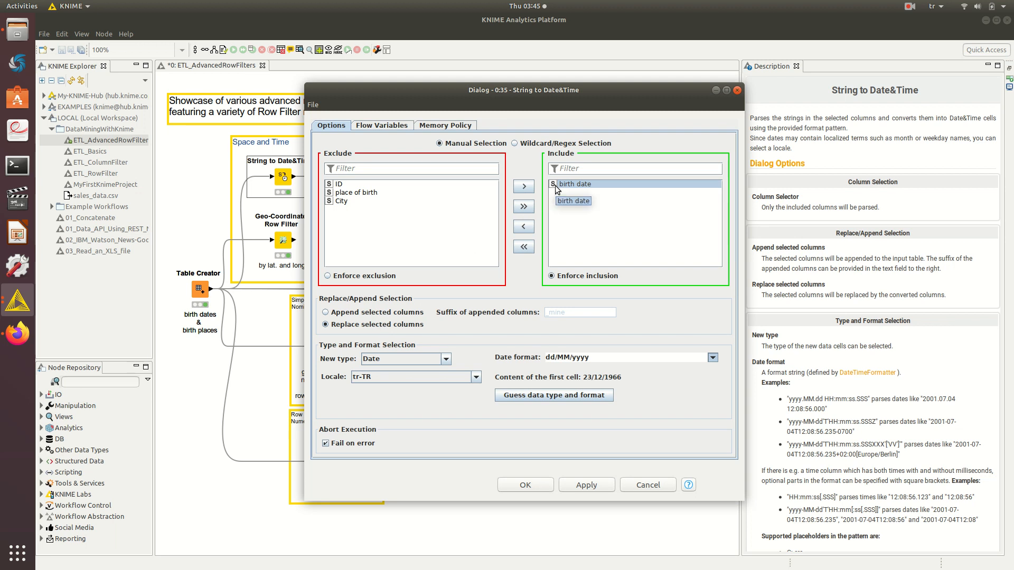
pyautogui.click(405, 313)
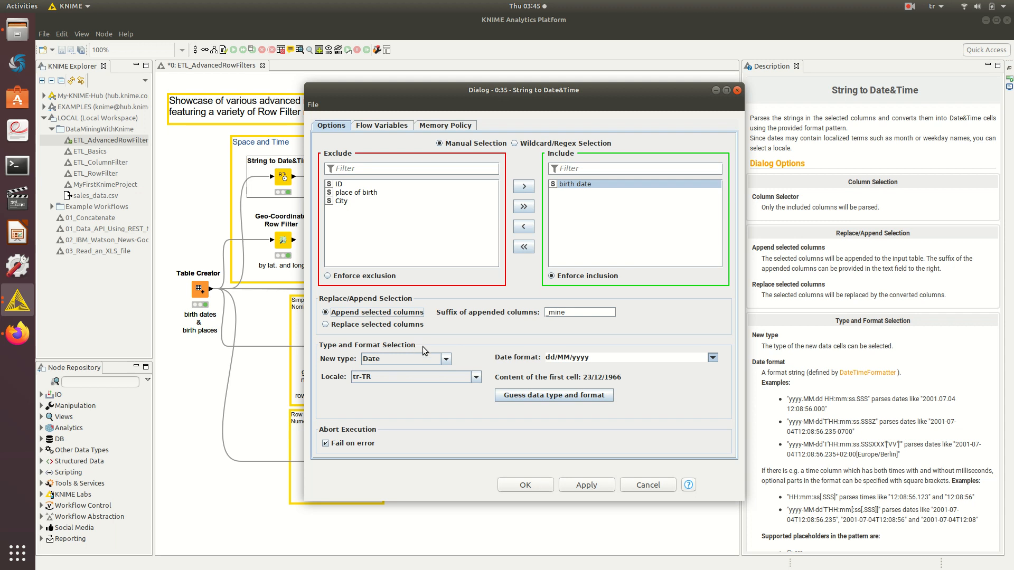
# Inspect the new type and date format choices for the birth date conversion, apply the settings and close the configuration
pyautogui.click(446, 360)
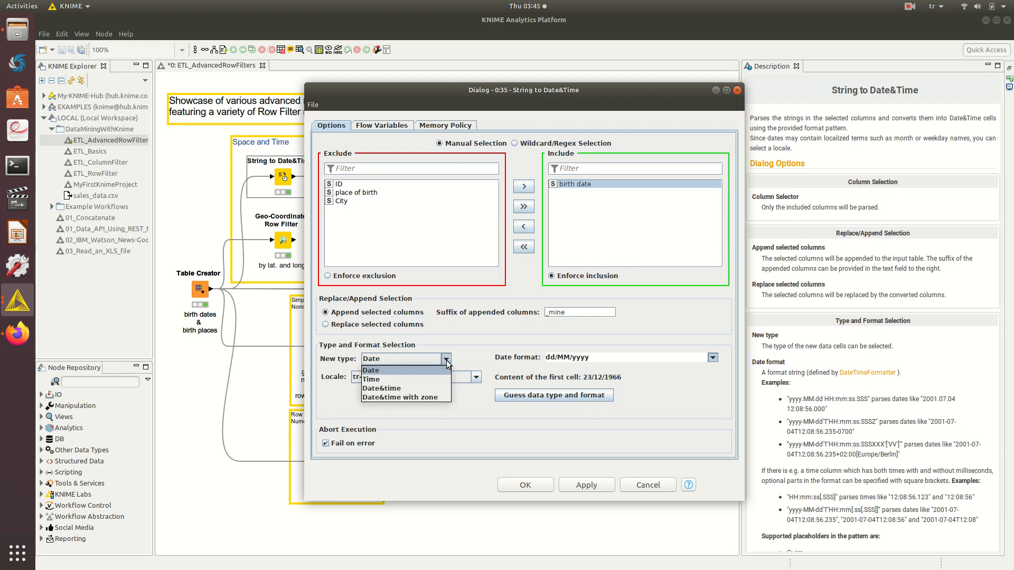
pyautogui.click(446, 360)
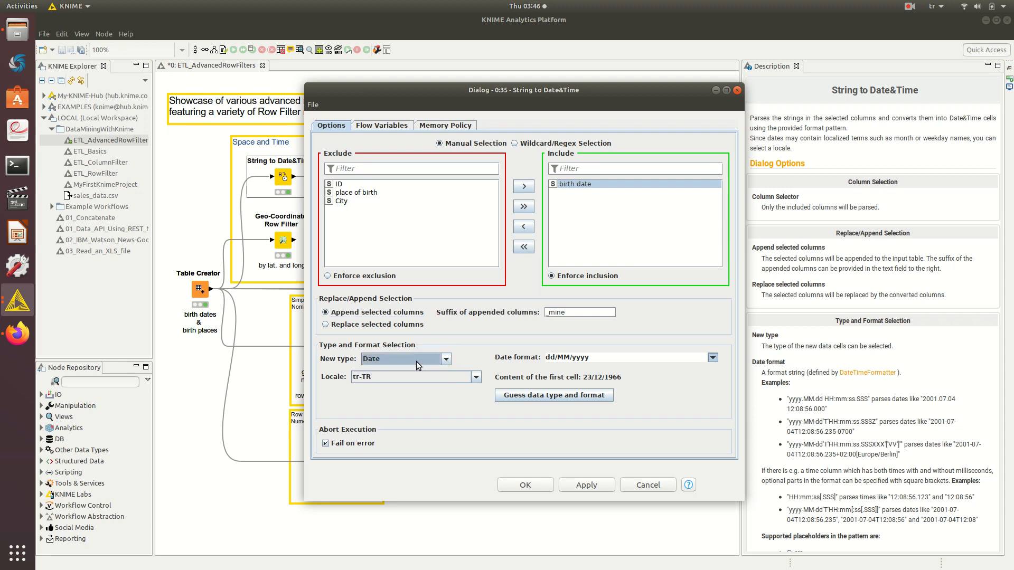
pyautogui.click(713, 357)
pyautogui.click(713, 358)
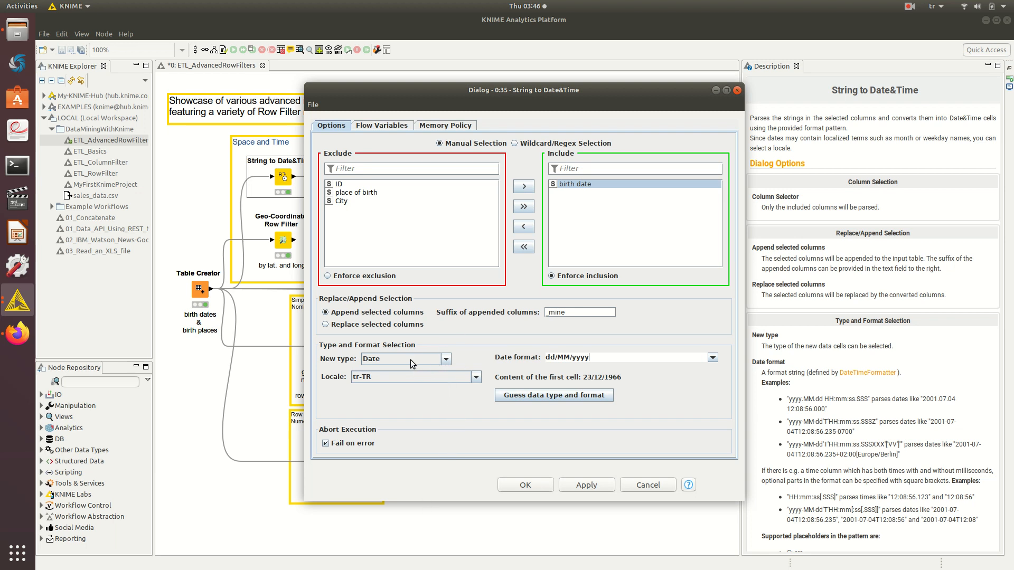
pyautogui.click(607, 487)
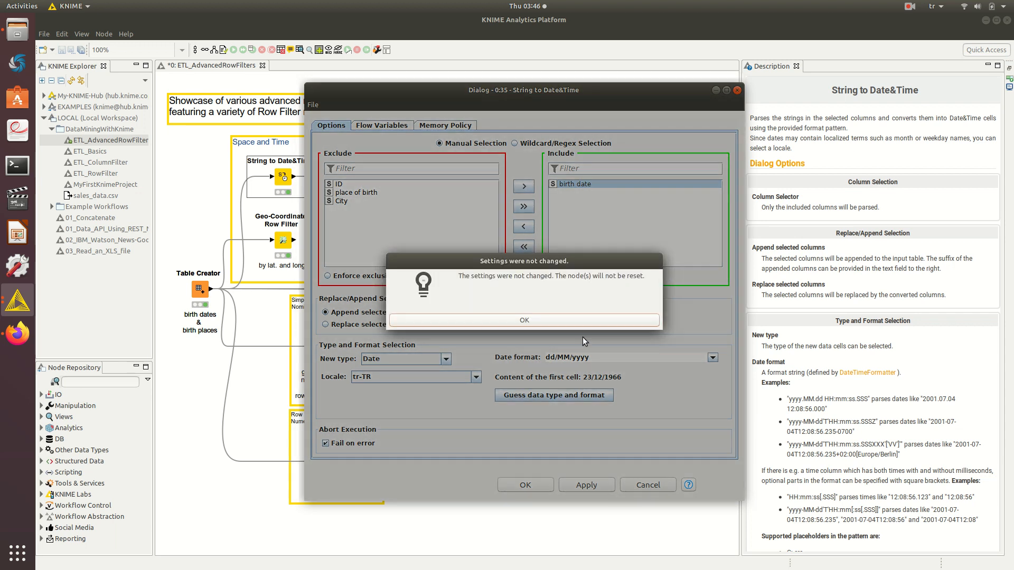
pyautogui.click(575, 323)
pyautogui.click(642, 483)
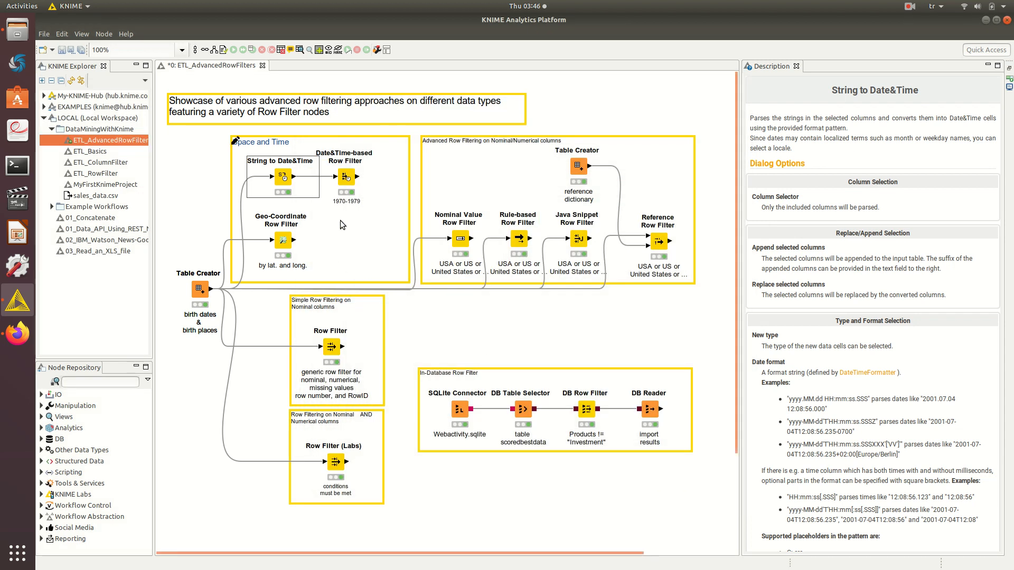
# Open the String to Date&Time output table and sort it by birth date_mine in ascending order and in descending order
pyautogui.rightClick(284, 176)
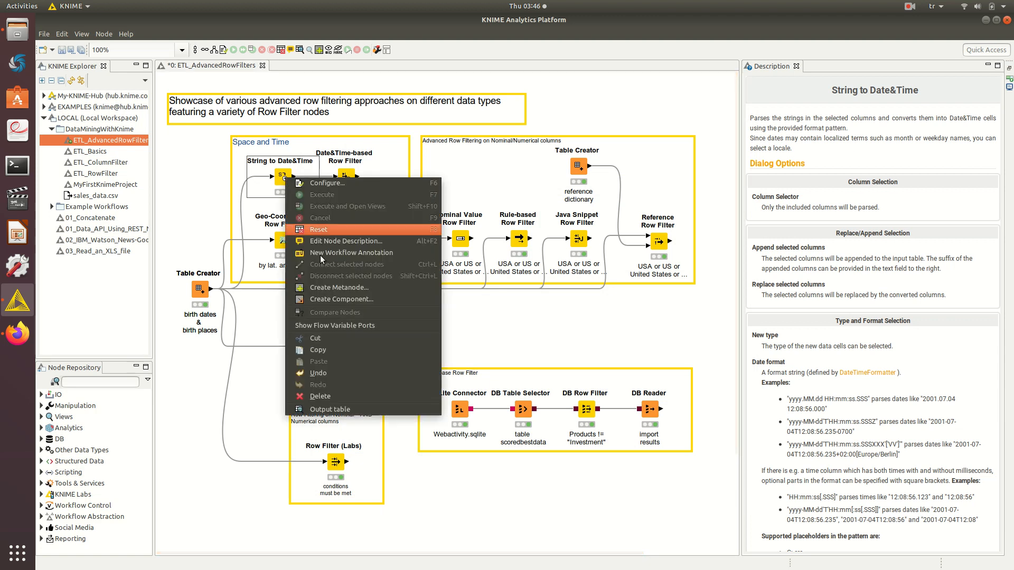
pyautogui.click(356, 410)
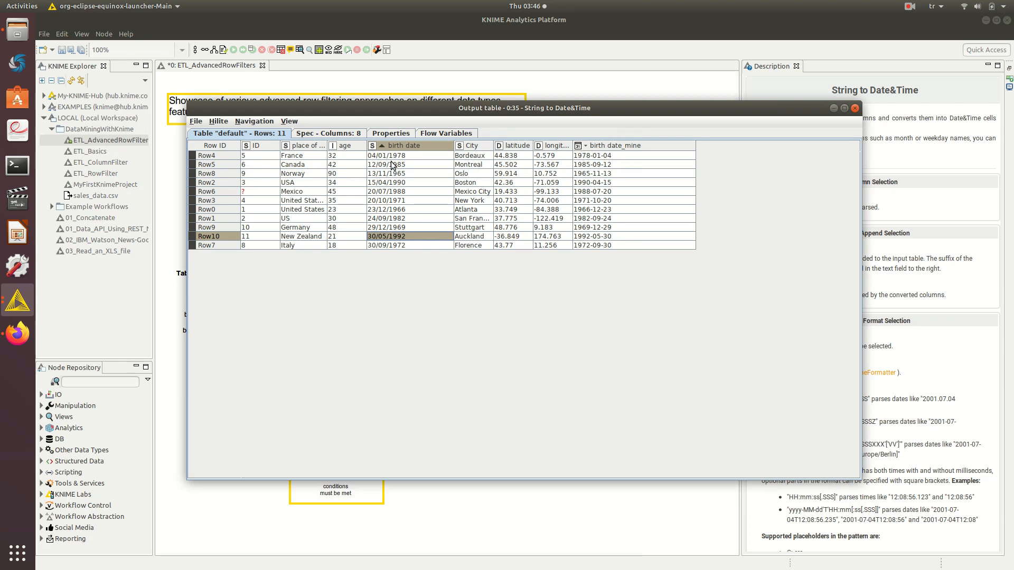
pyautogui.click(592, 150)
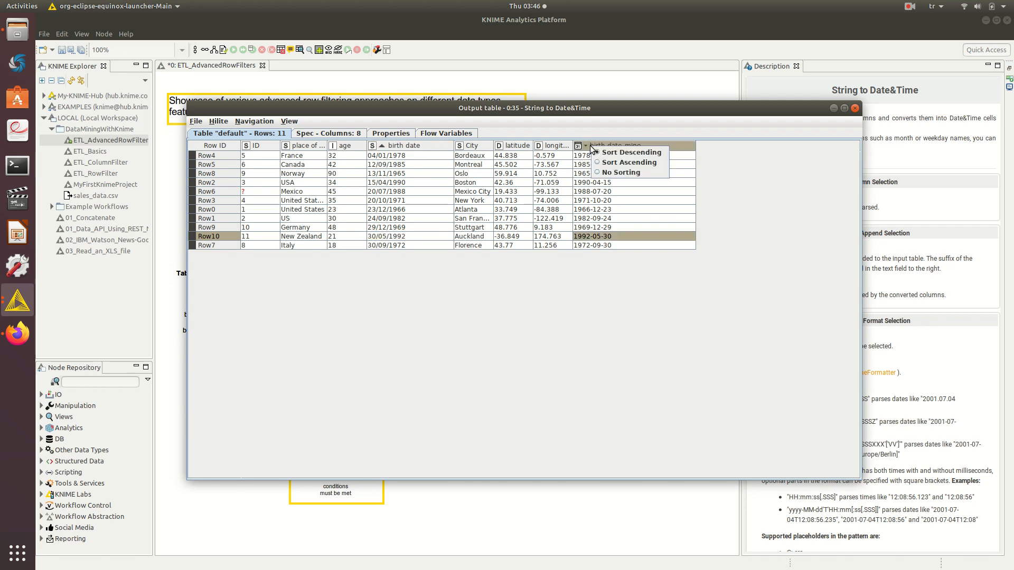
pyautogui.click(599, 155)
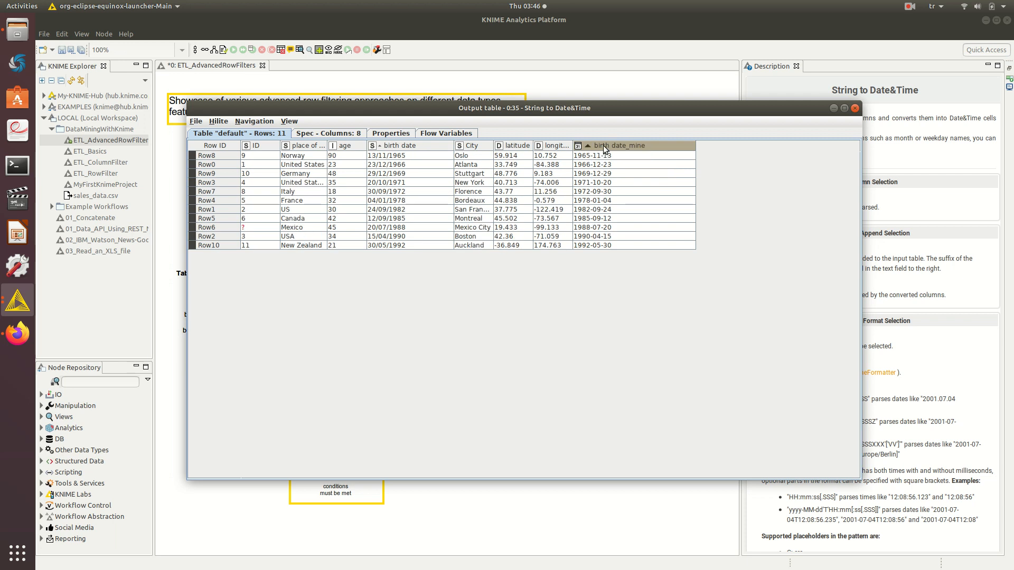
pyautogui.click(603, 148)
pyautogui.click(615, 151)
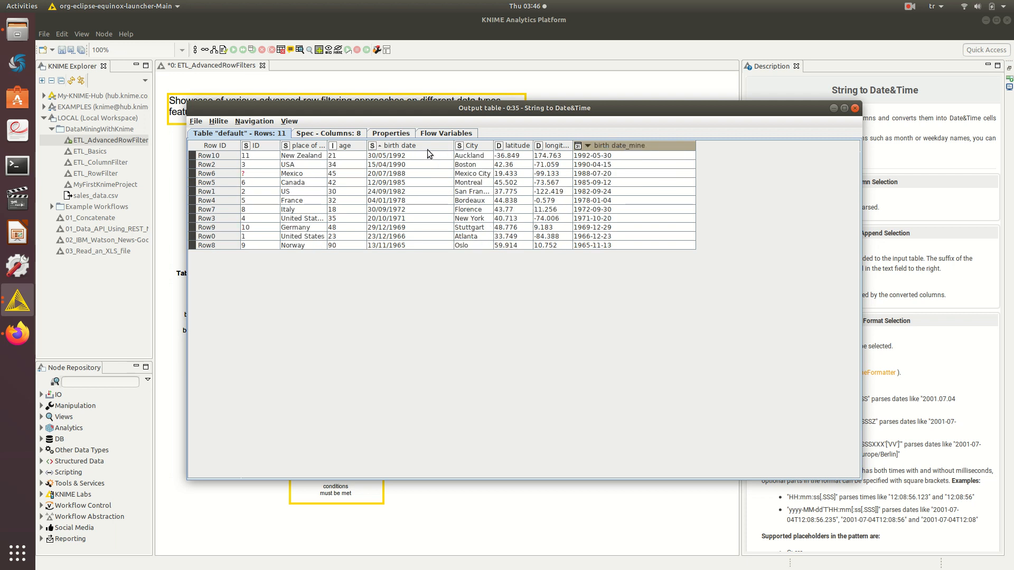
# Sort the output table by the original birth date string column in descending order, compare it with birth date_mine, and close the table
pyautogui.click(426, 150)
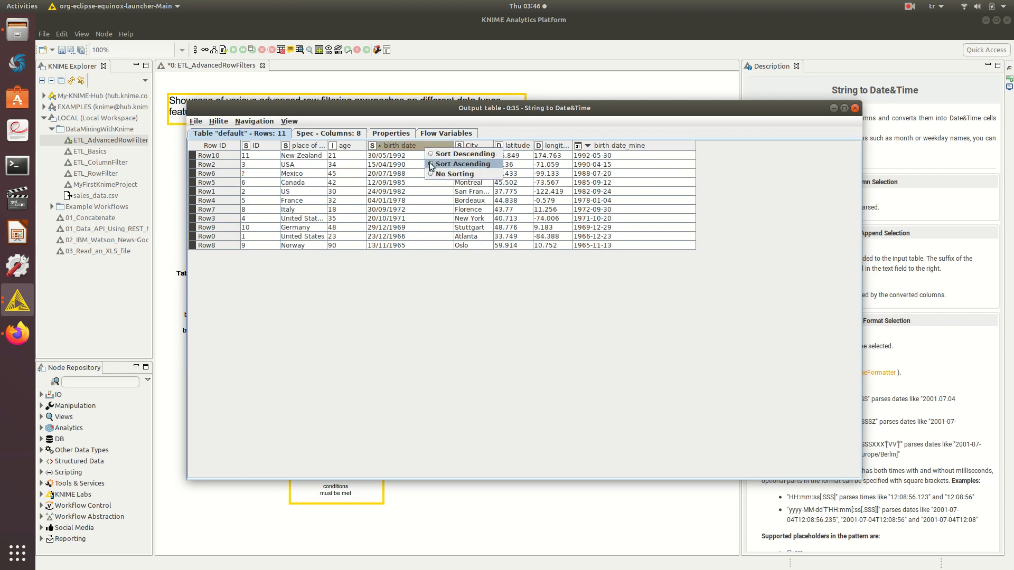
pyautogui.click(431, 165)
pyautogui.click(433, 149)
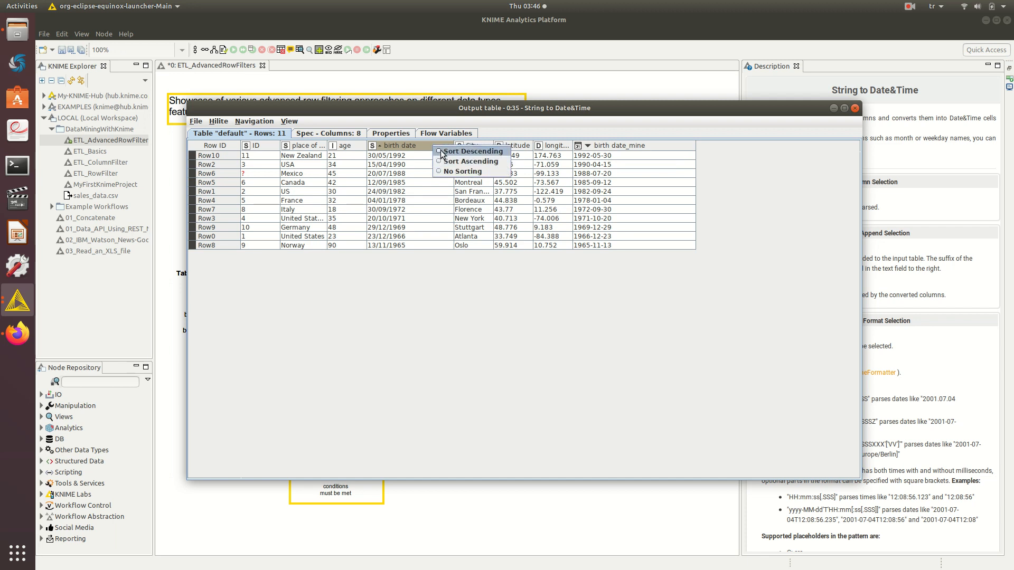
pyautogui.click(444, 152)
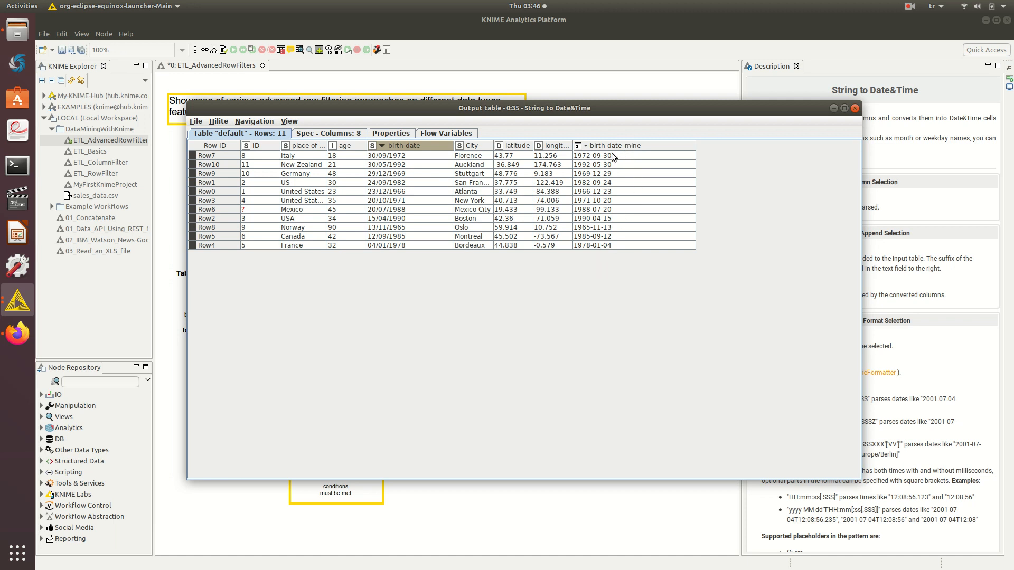
pyautogui.click(855, 108)
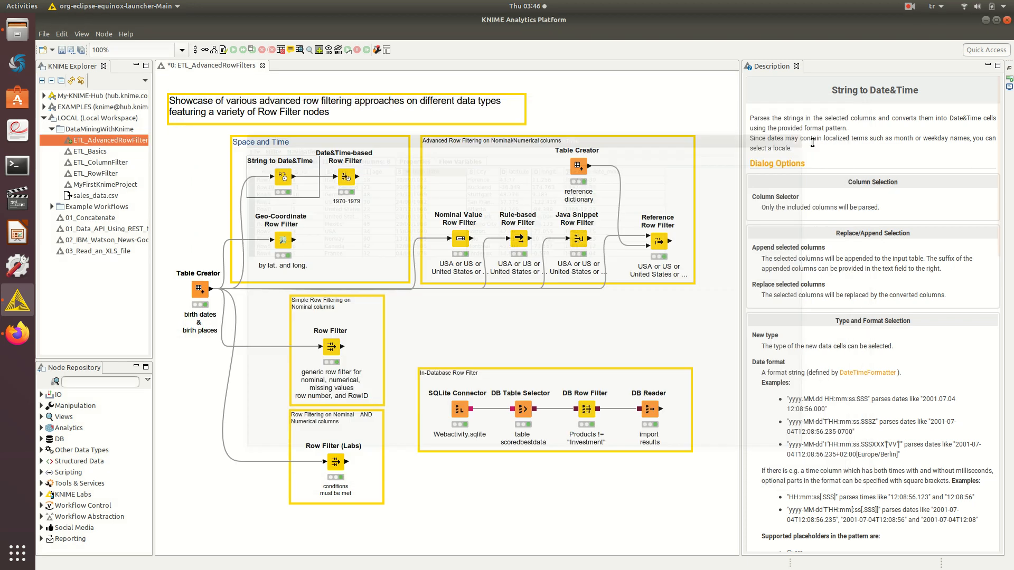
# Open the Date&Time-based Row Filter configuration and try disabling the End and Start bounds one at a time, re-enabling each
pyautogui.rightClick(352, 182)
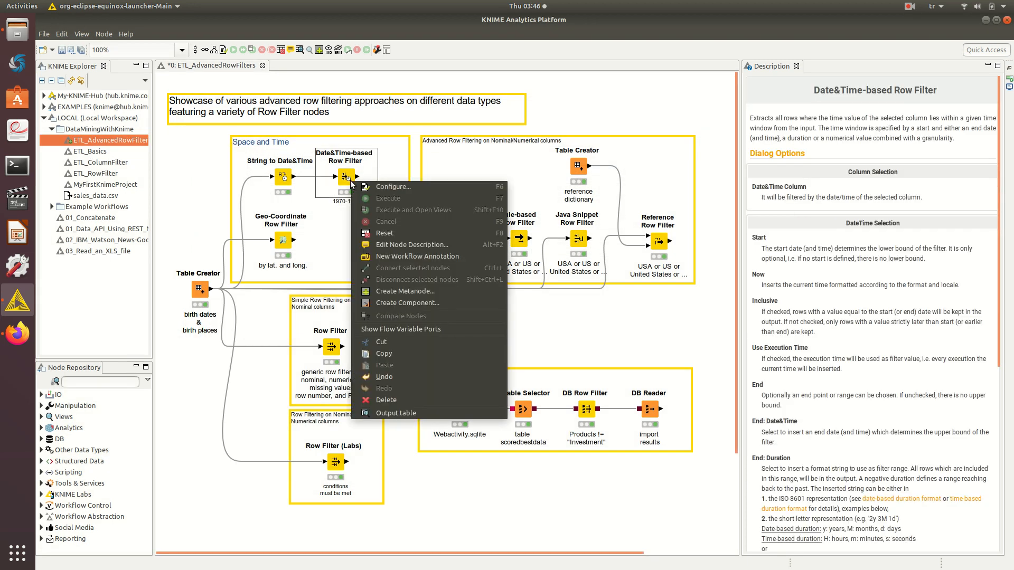
pyautogui.click(370, 188)
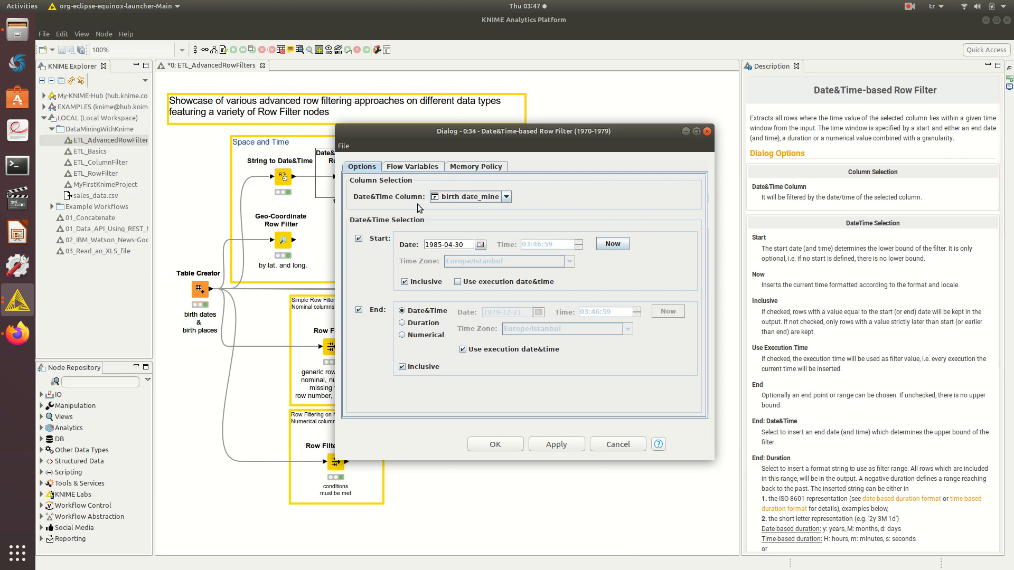
pyautogui.click(507, 195)
pyautogui.click(507, 195)
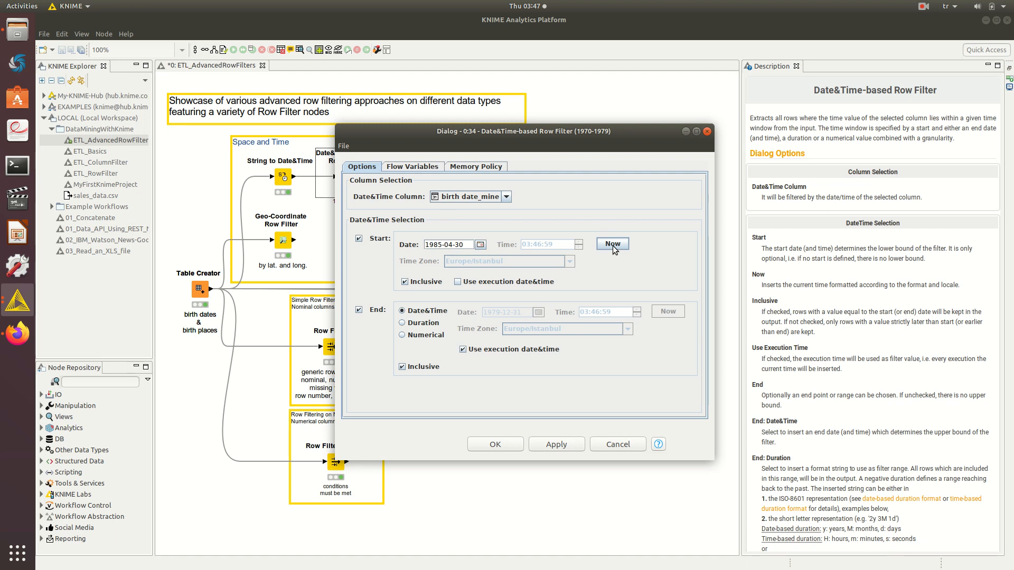
pyautogui.click(359, 311)
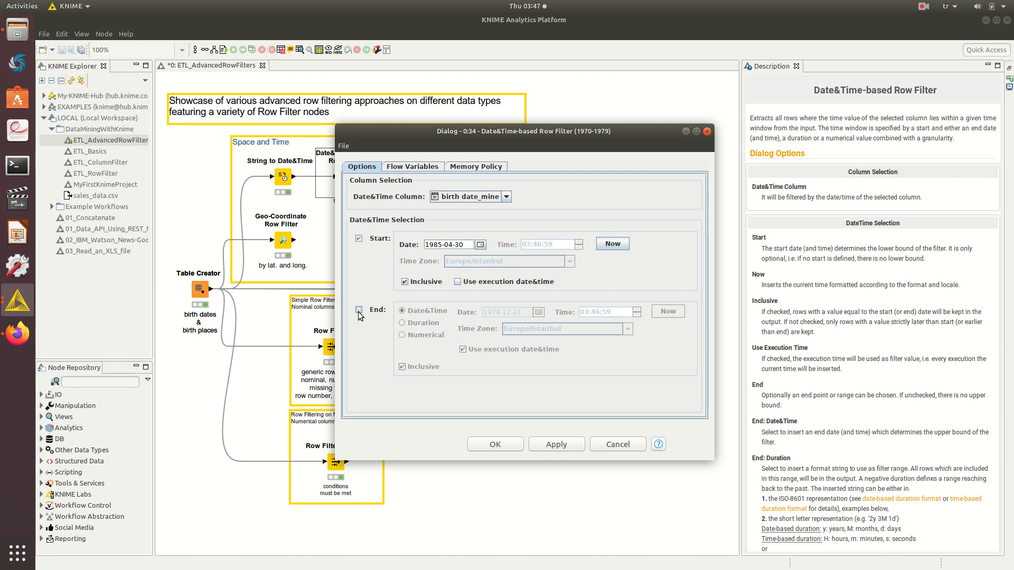
pyautogui.click(359, 311)
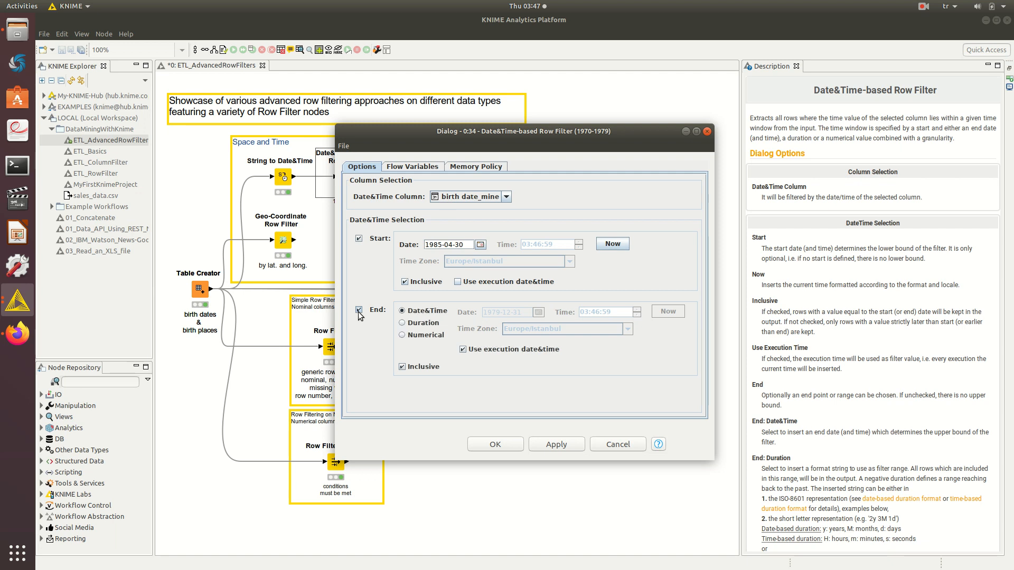
pyautogui.click(359, 240)
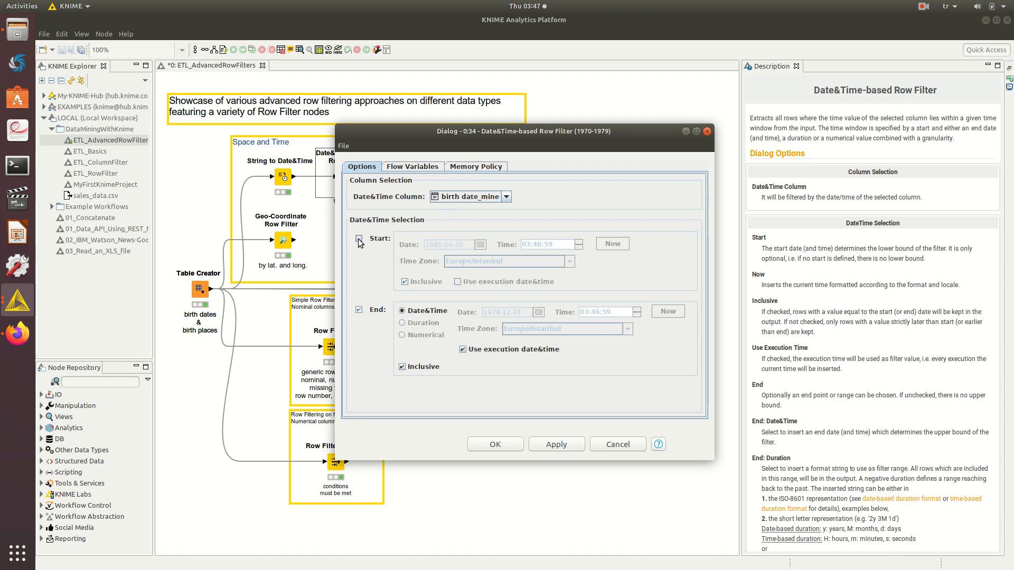
pyautogui.click(359, 240)
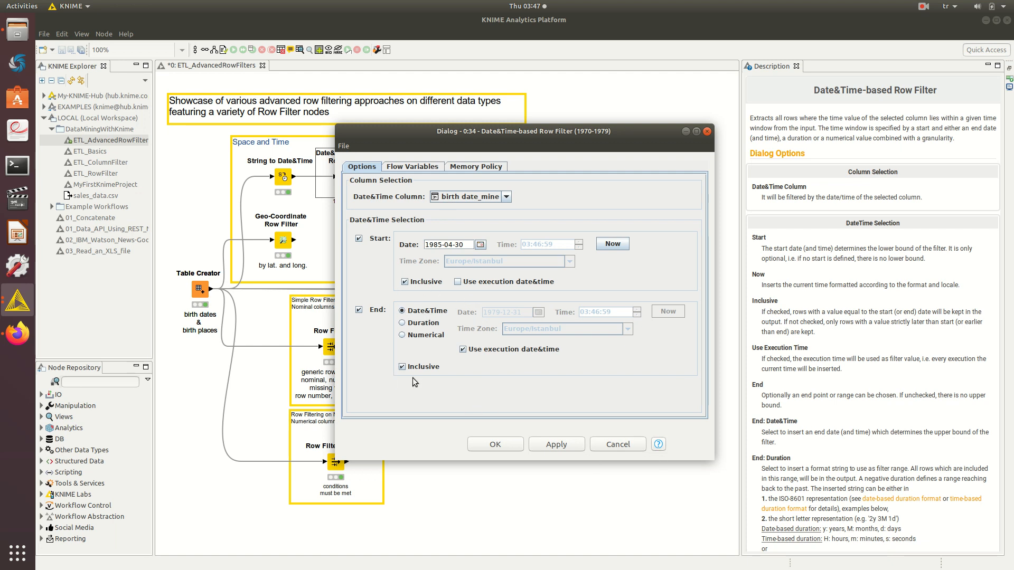
# Examine the Numerical end option and its granularity choices, return the end to Date&Time, and cancel the configuration
pyautogui.click(422, 335)
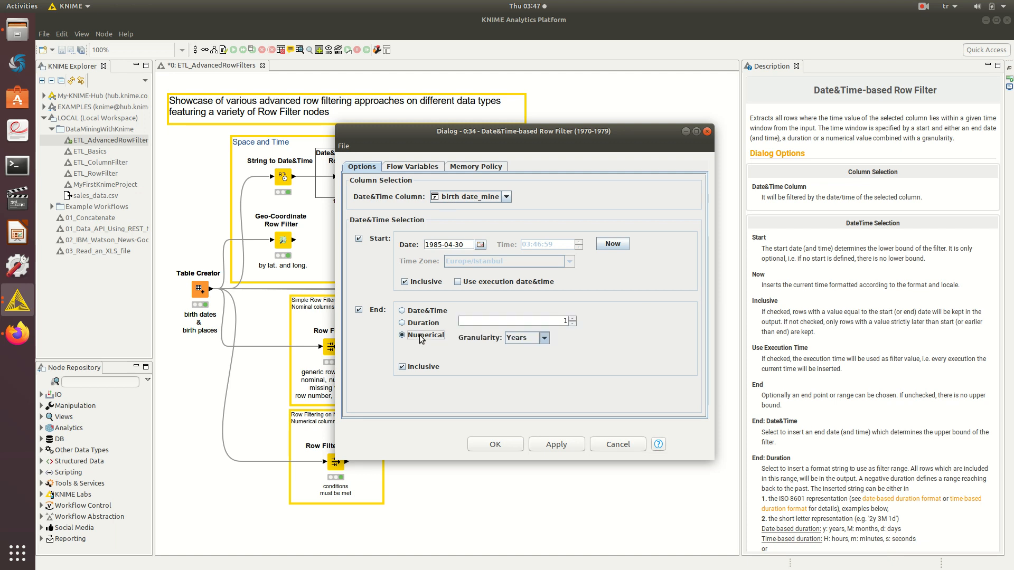
pyautogui.click(544, 337)
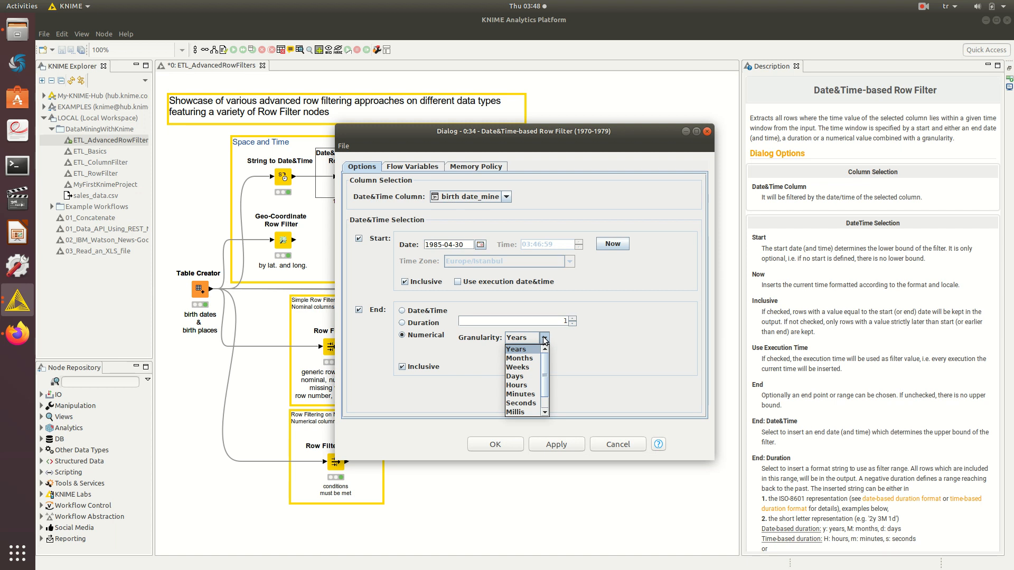
pyautogui.click(544, 339)
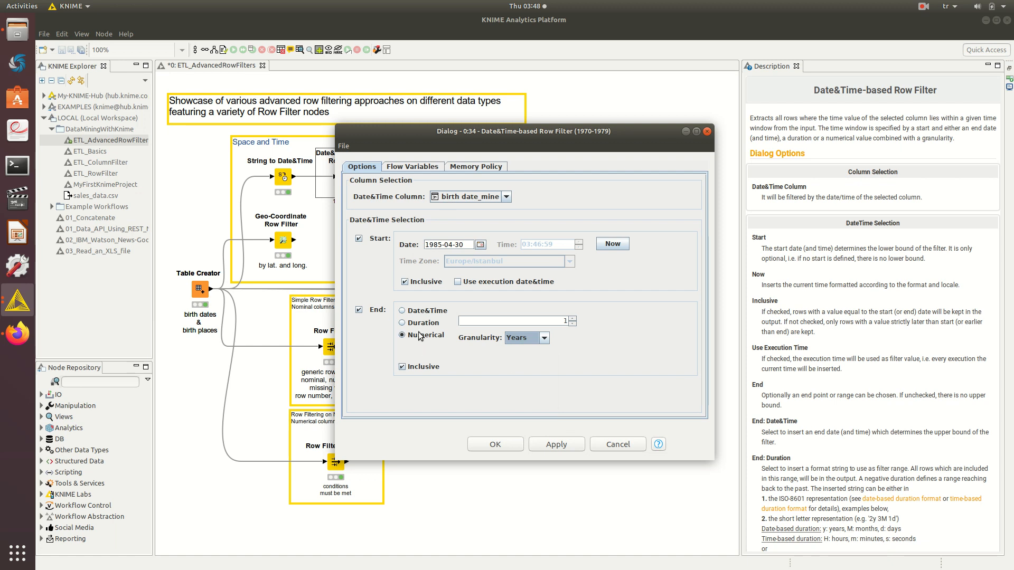
pyautogui.click(417, 311)
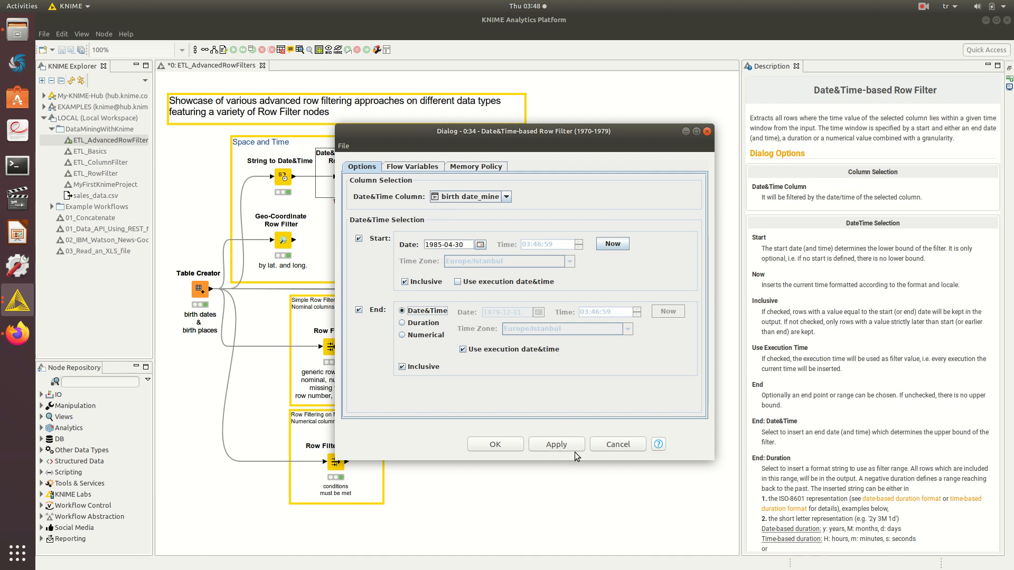
pyautogui.click(614, 444)
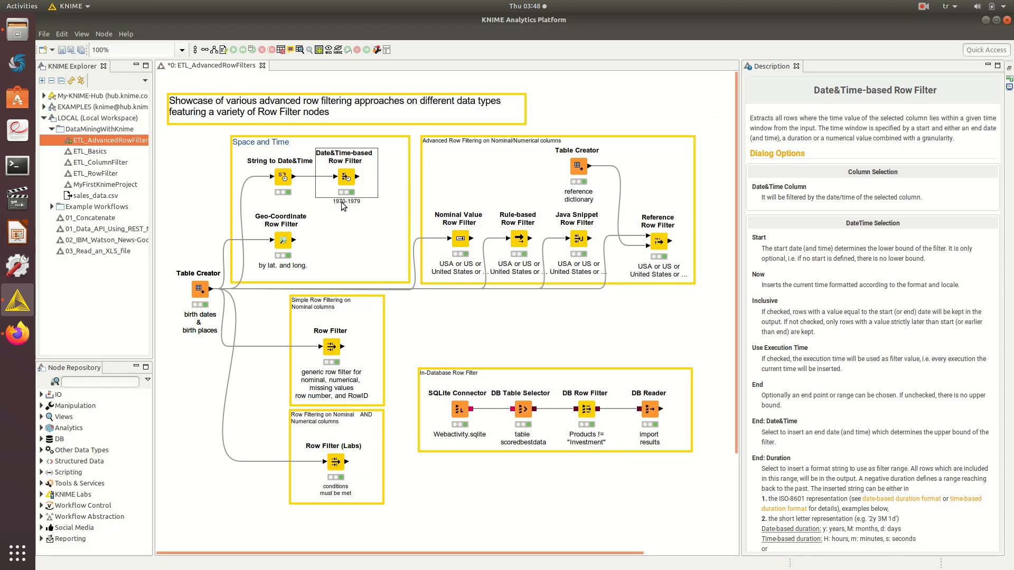
# View the output table of the Date&Time-based Row Filter node and close it
pyautogui.rightClick(351, 178)
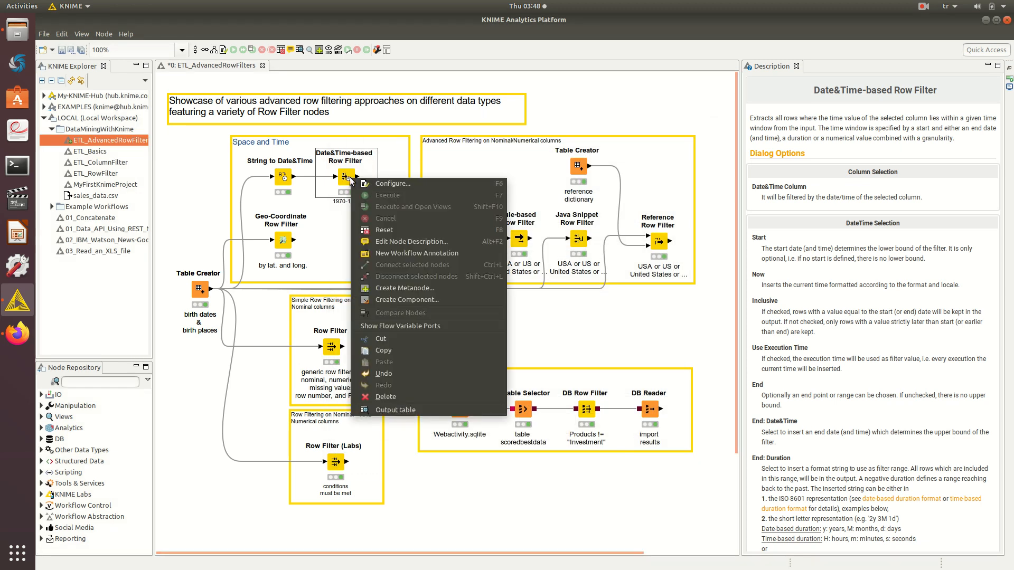
pyautogui.click(416, 409)
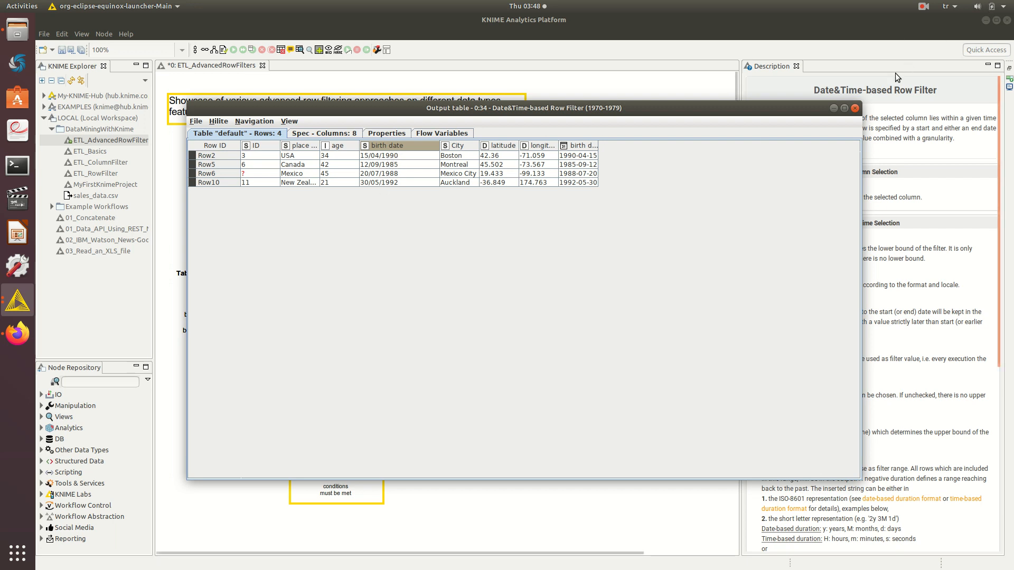
pyautogui.click(856, 109)
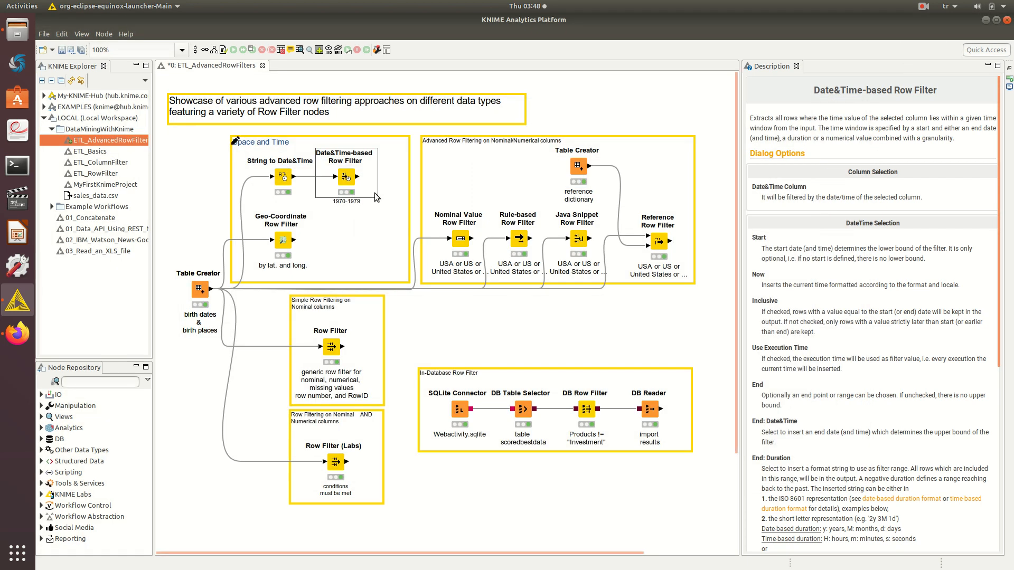
# Open the Geo-Coordinate Row Filter configuration, clear the map selection and outline a new four-cornered region over the United States
pyautogui.click(282, 244)
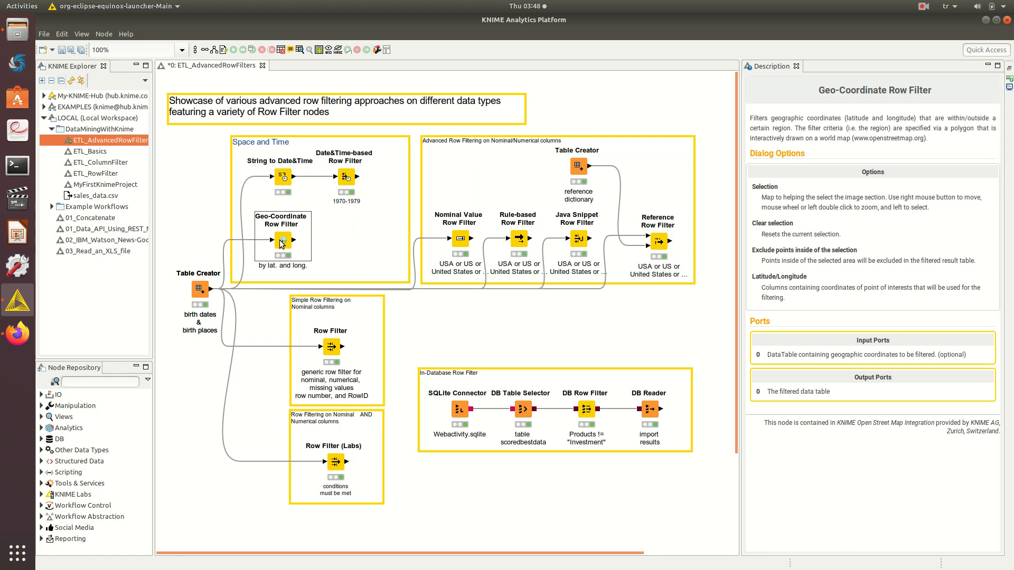
pyautogui.rightClick(282, 243)
pyautogui.click(298, 244)
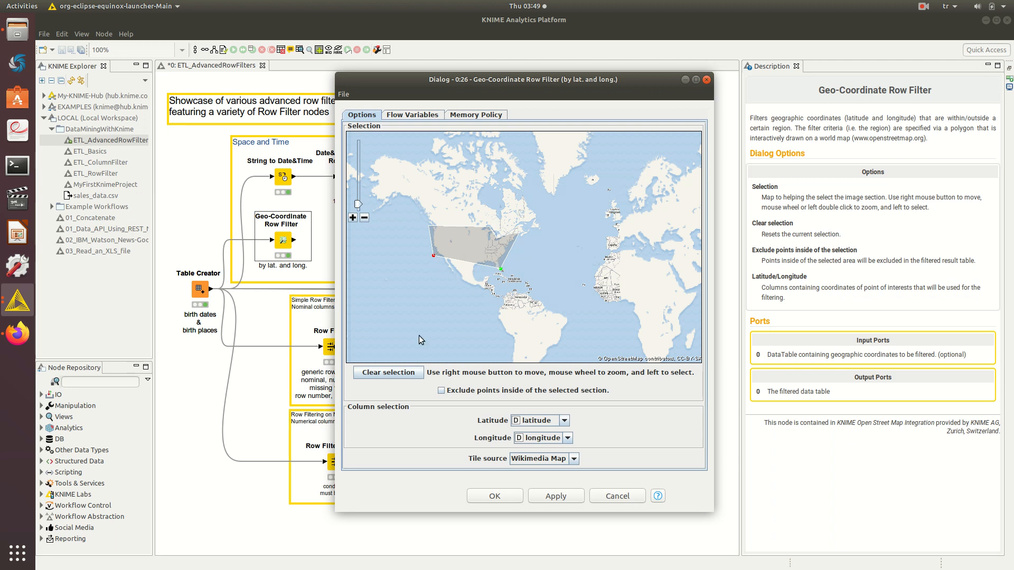
pyautogui.click(402, 378)
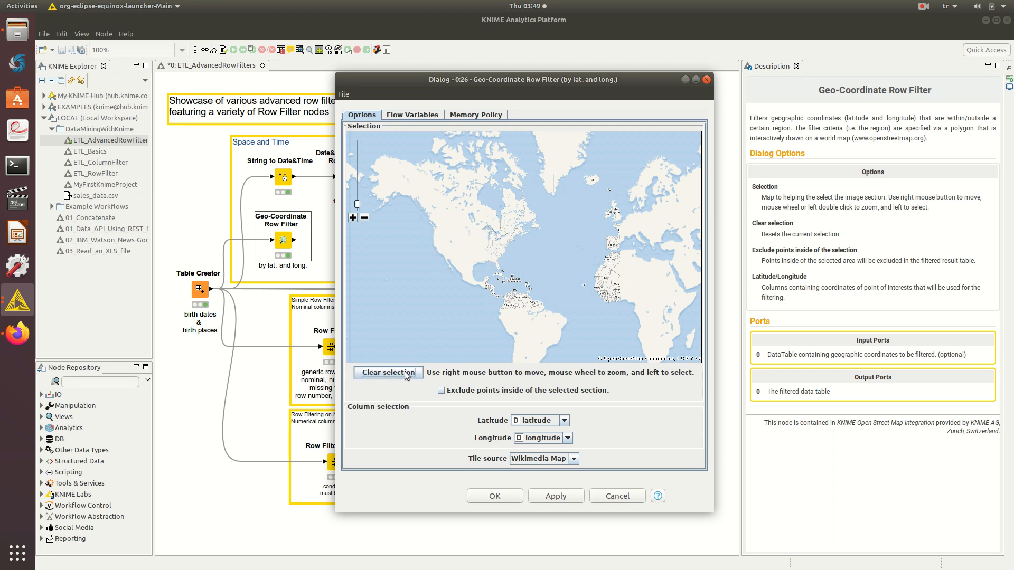
pyautogui.click(527, 231)
pyautogui.click(438, 273)
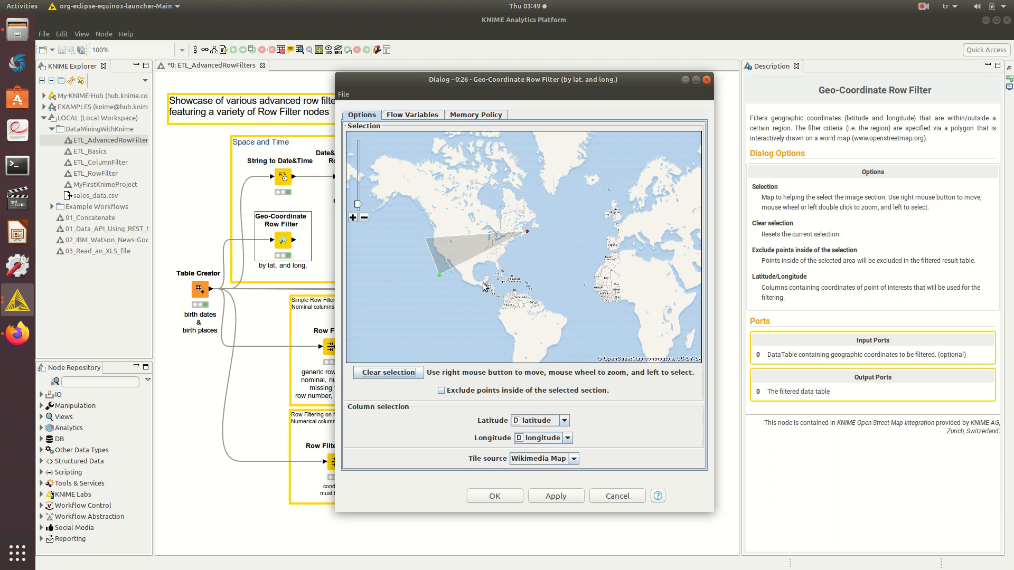
pyautogui.click(512, 275)
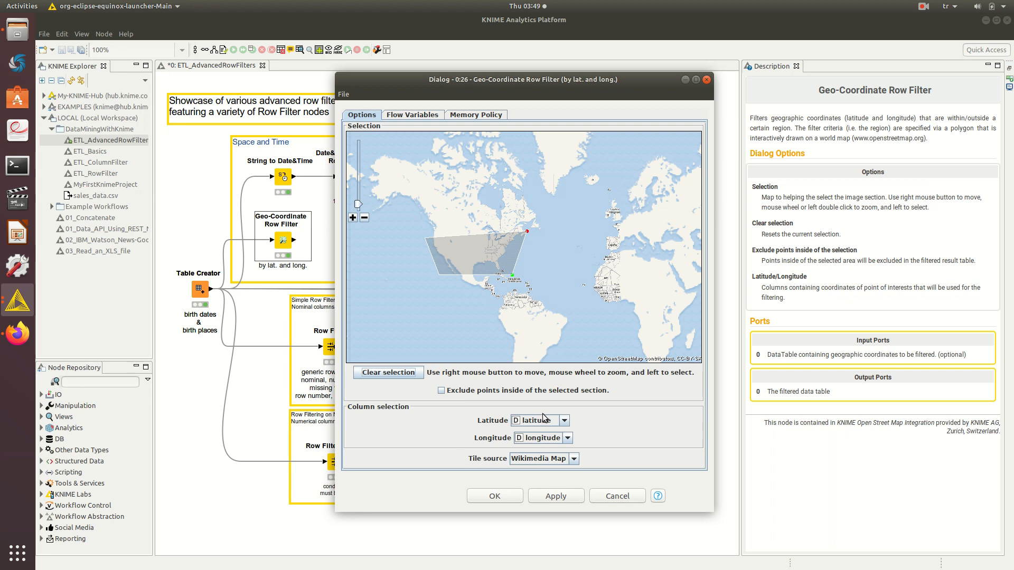
# Check the tile source choices, keep Wikimedia Map, and apply the Geo-Coordinate Row Filter configuration, accepting the node reset
pyautogui.click(574, 459)
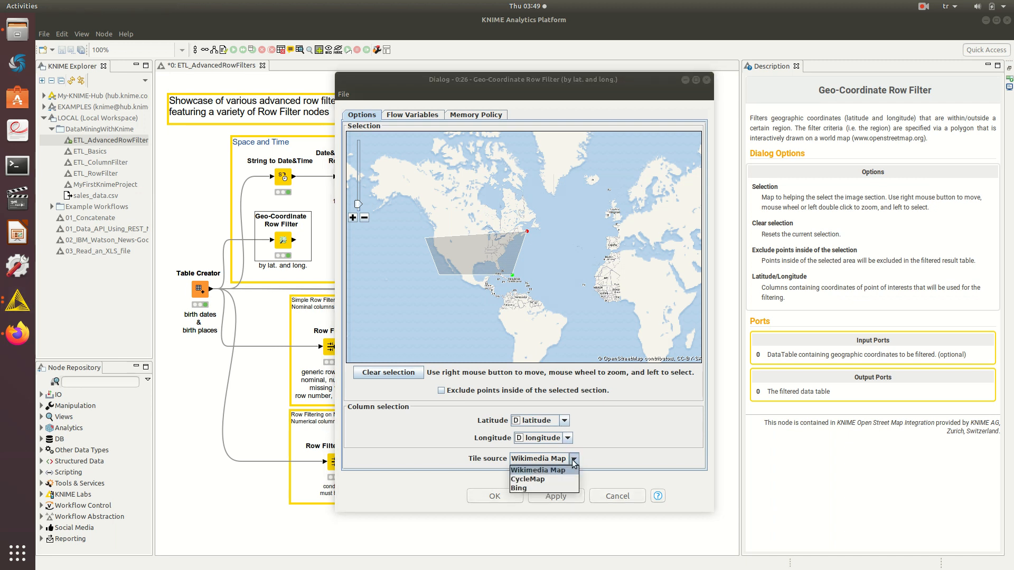
pyautogui.click(573, 460)
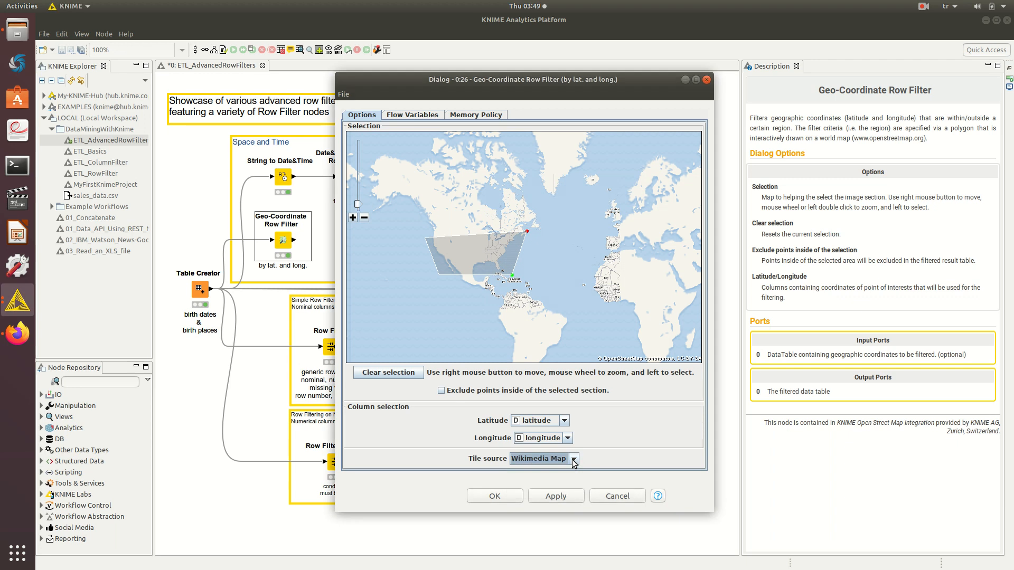
pyautogui.click(547, 499)
pyautogui.click(650, 314)
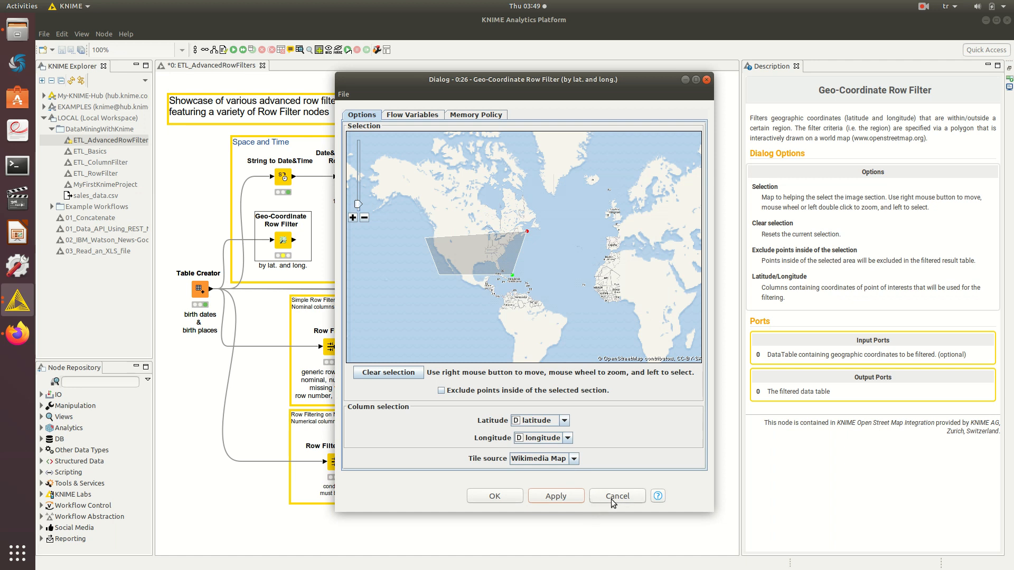
pyautogui.click(508, 502)
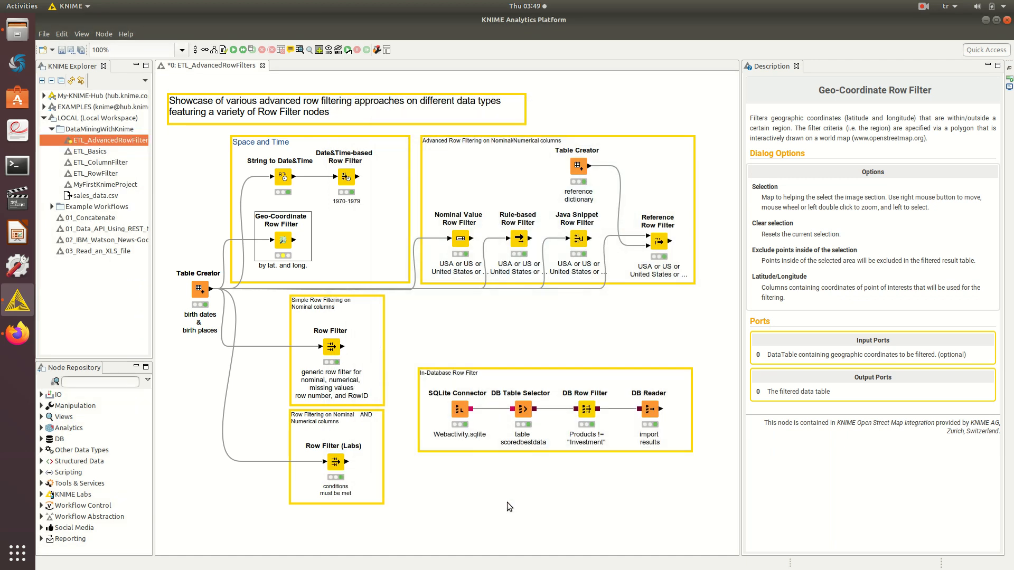
# Execute the Geo-Coordinate Row Filter node, view its filtered table and close it
pyautogui.rightClick(282, 241)
pyautogui.click(306, 252)
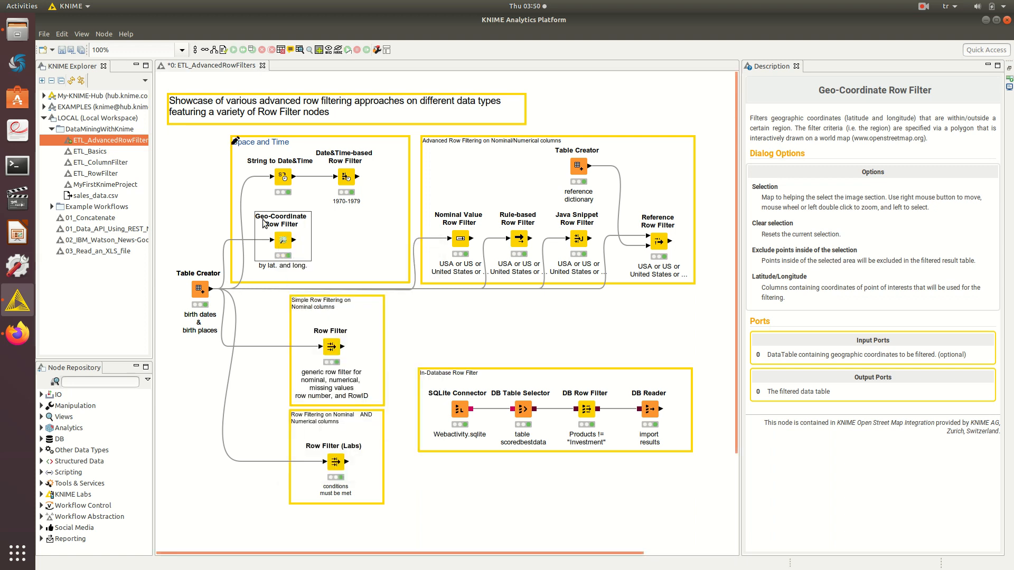
pyautogui.rightClick(283, 247)
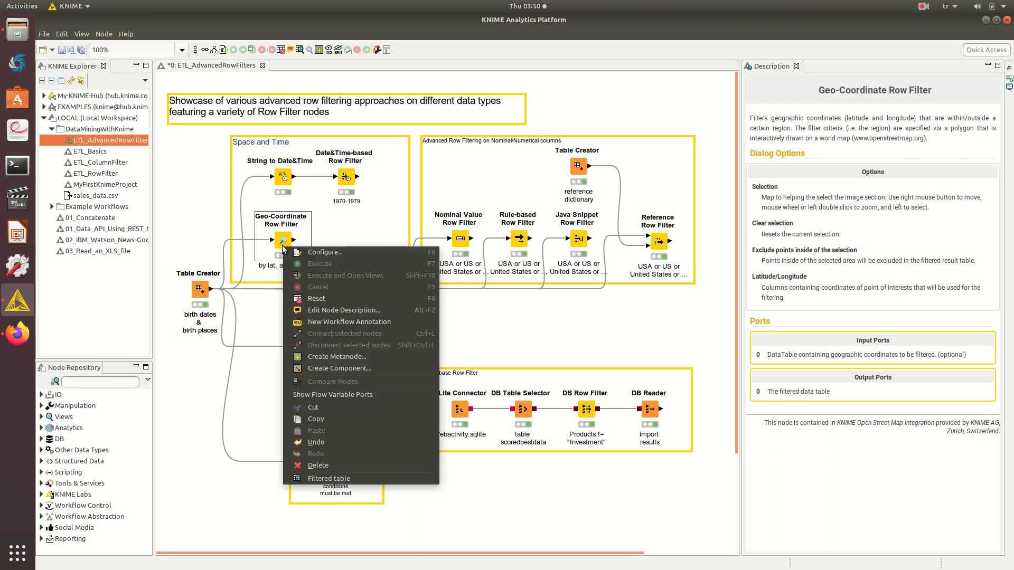
pyautogui.click(317, 479)
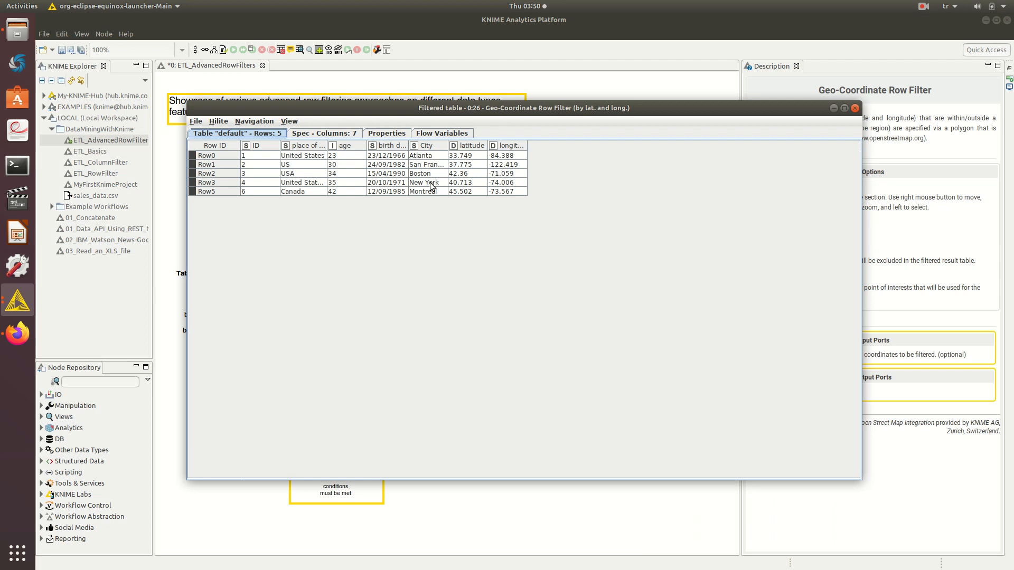
pyautogui.click(855, 109)
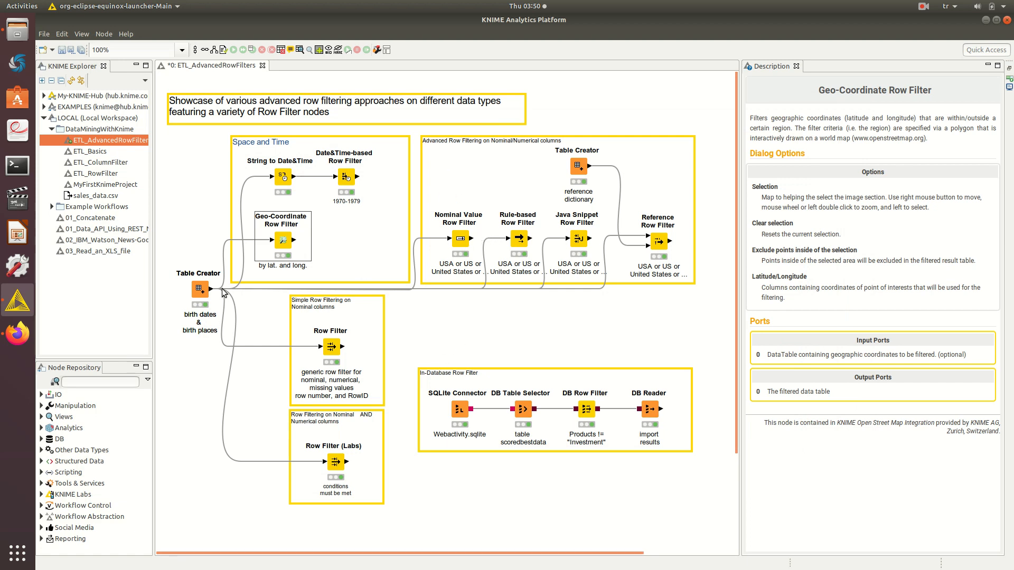
# Configure the Nominal Value Row Filter to use wildcard selection on place of birth with the pattern U* and apply it, accepting the reset
pyautogui.rightClick(457, 248)
pyautogui.click(470, 252)
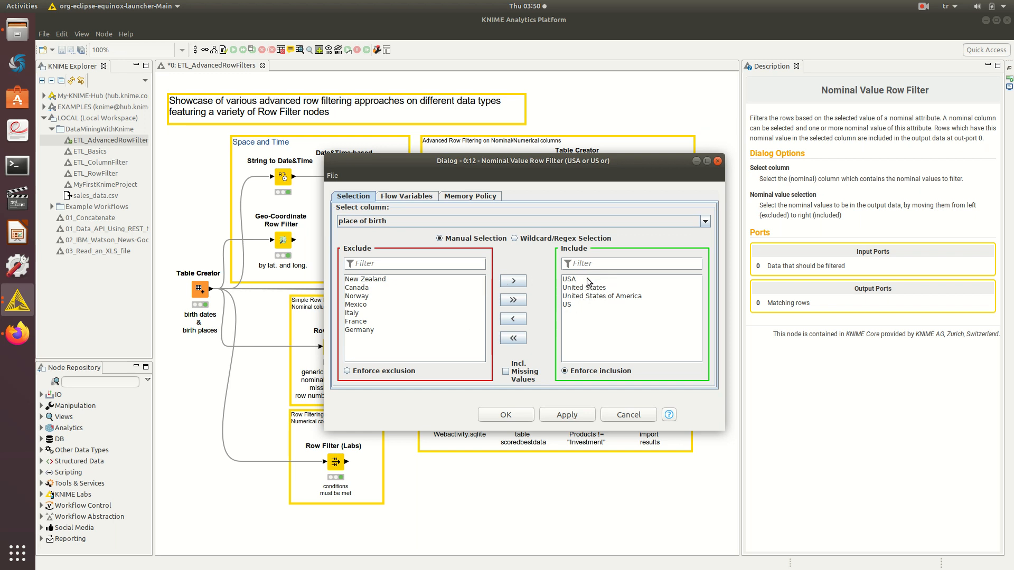
pyautogui.click(531, 241)
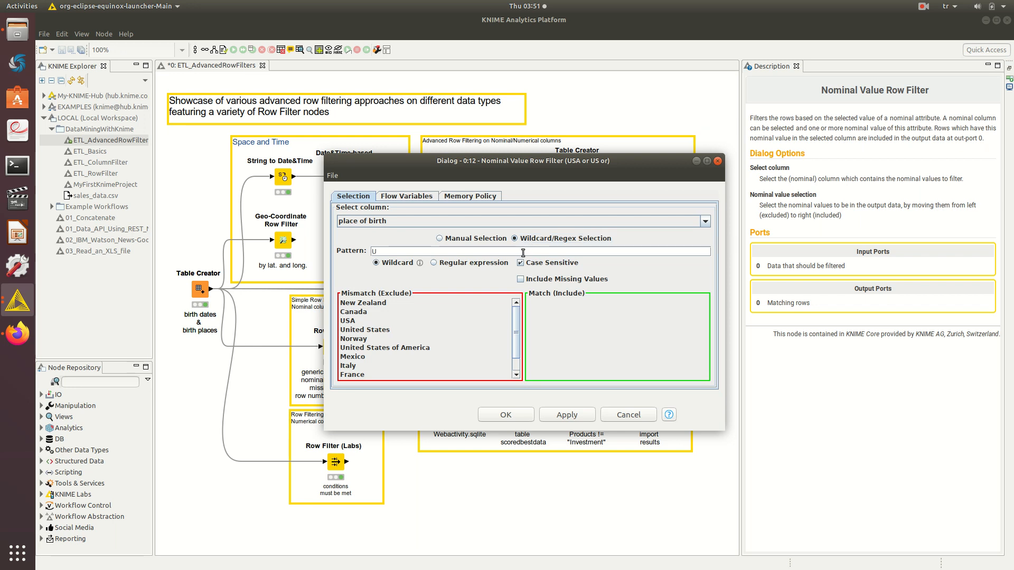
pyautogui.click(523, 253)
pyautogui.write('U*')
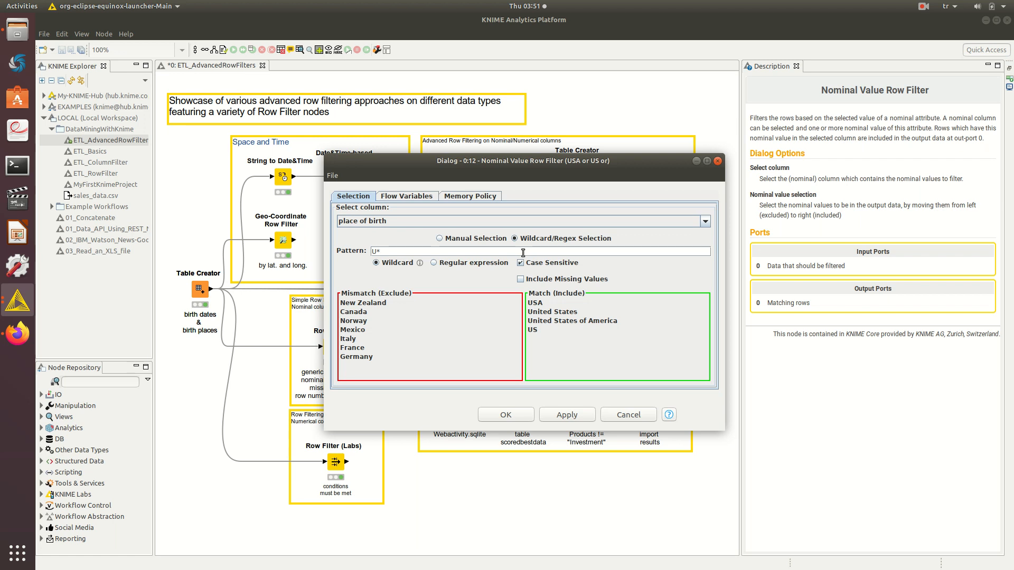
pyautogui.click(564, 414)
pyautogui.click(648, 311)
pyautogui.click(501, 416)
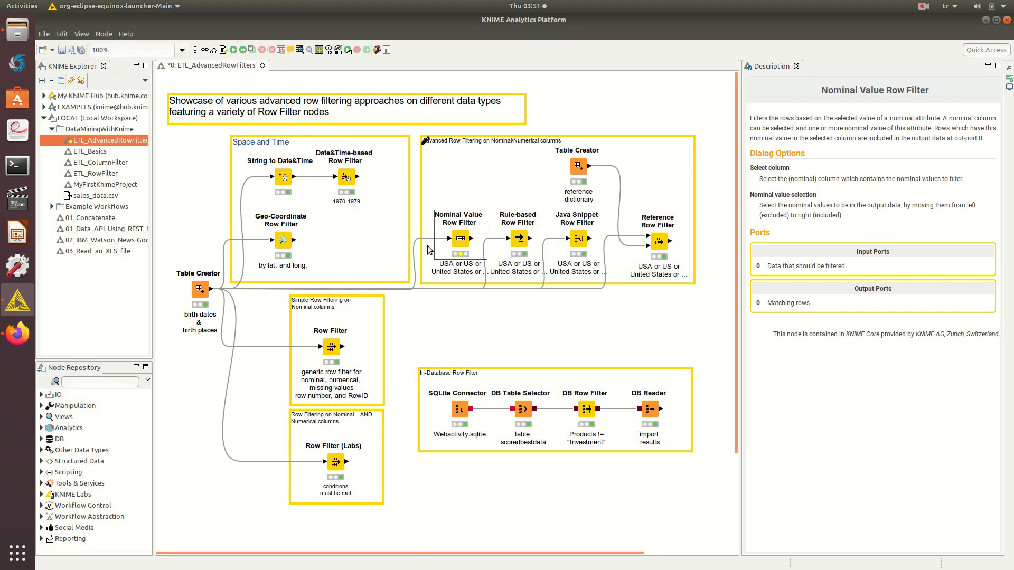
# Execute the Nominal Value Row Filter node, view its table of included rows and close it
pyautogui.rightClick(460, 230)
pyautogui.click(478, 245)
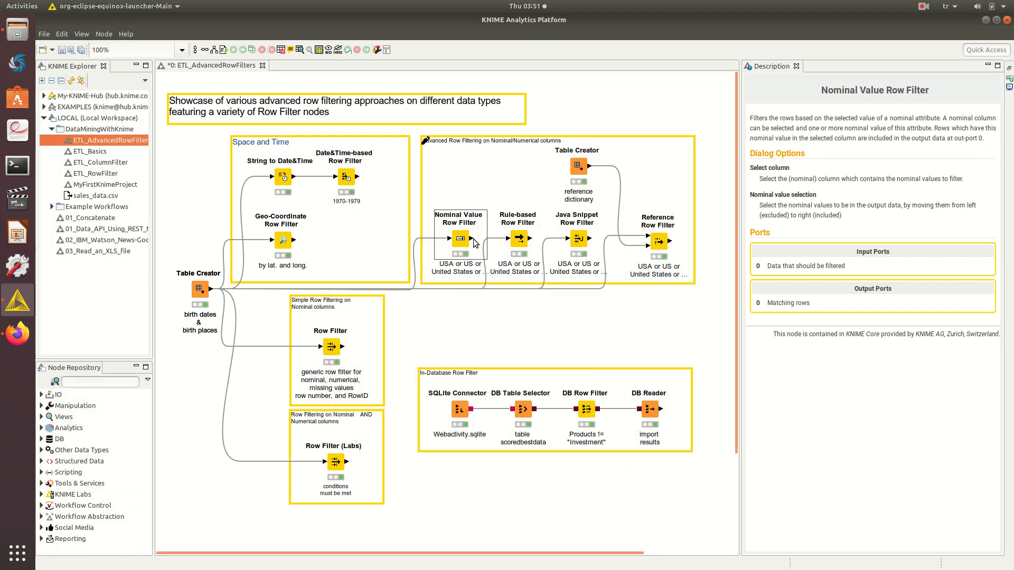
pyautogui.rightClick(459, 234)
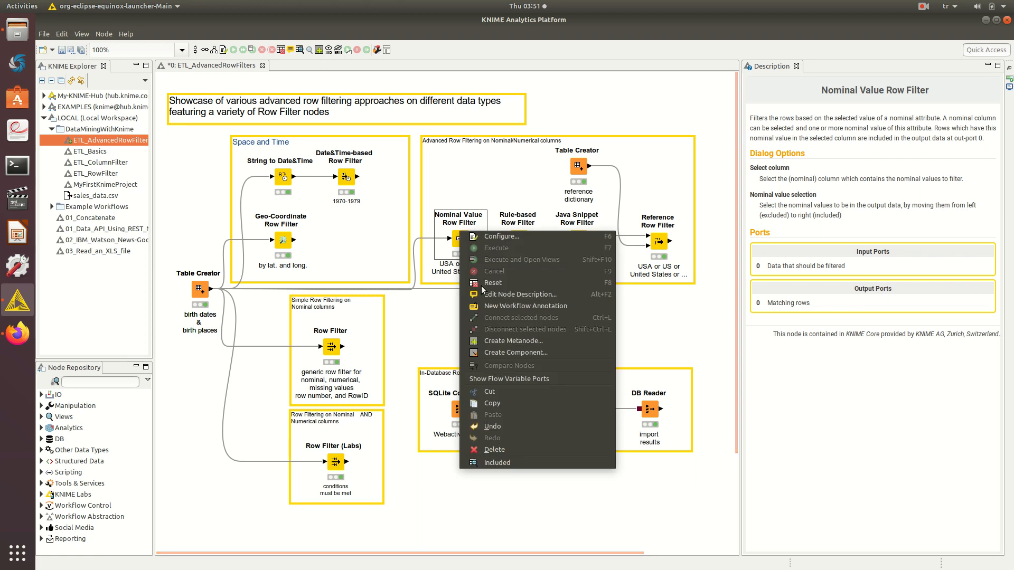
pyautogui.click(492, 461)
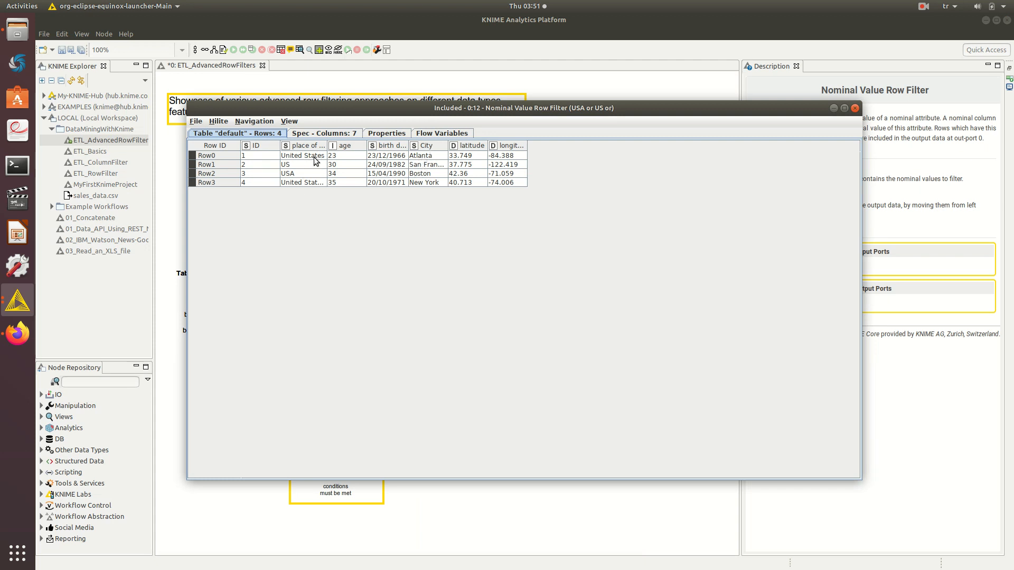
pyautogui.click(853, 109)
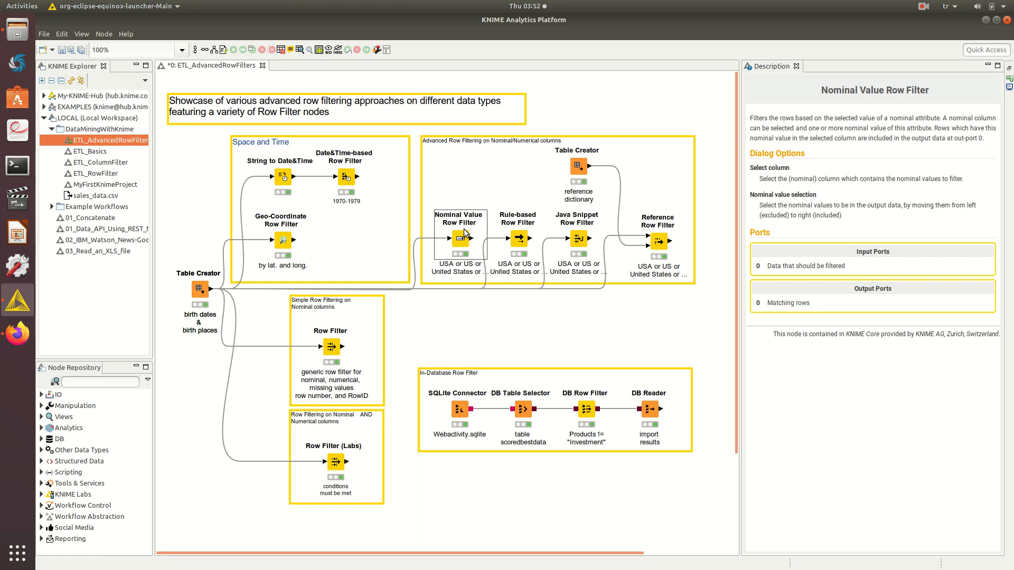
# Open the Rule-based Row Filter configuration and examine the full place of birth rules in its expression
pyautogui.click(519, 242)
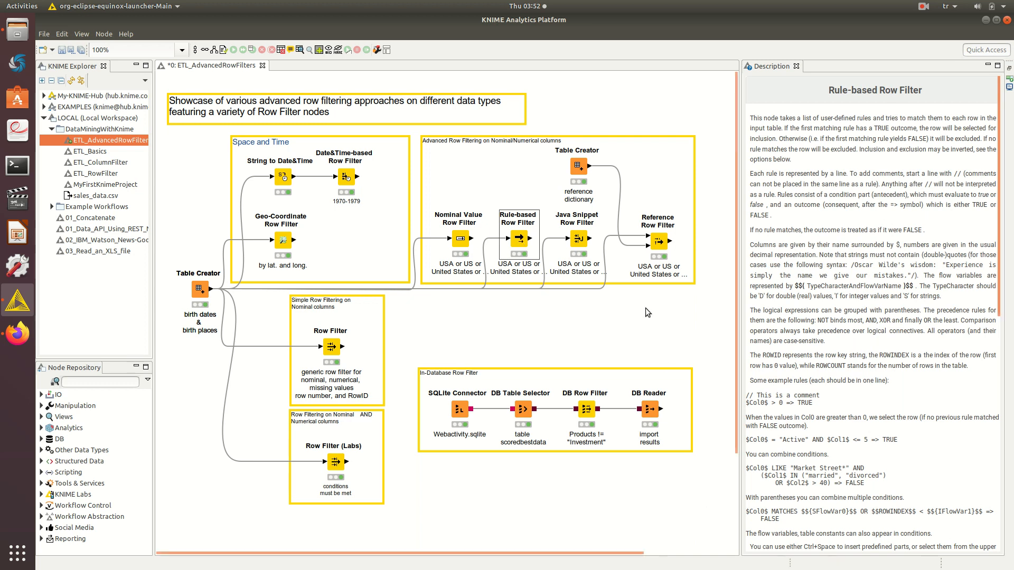
pyautogui.rightClick(518, 246)
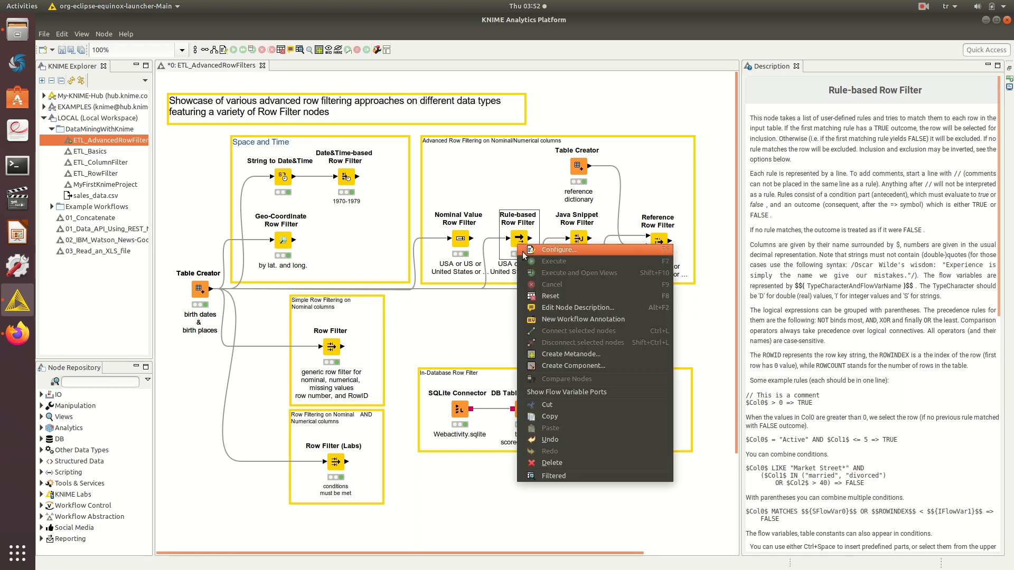
pyautogui.click(519, 248)
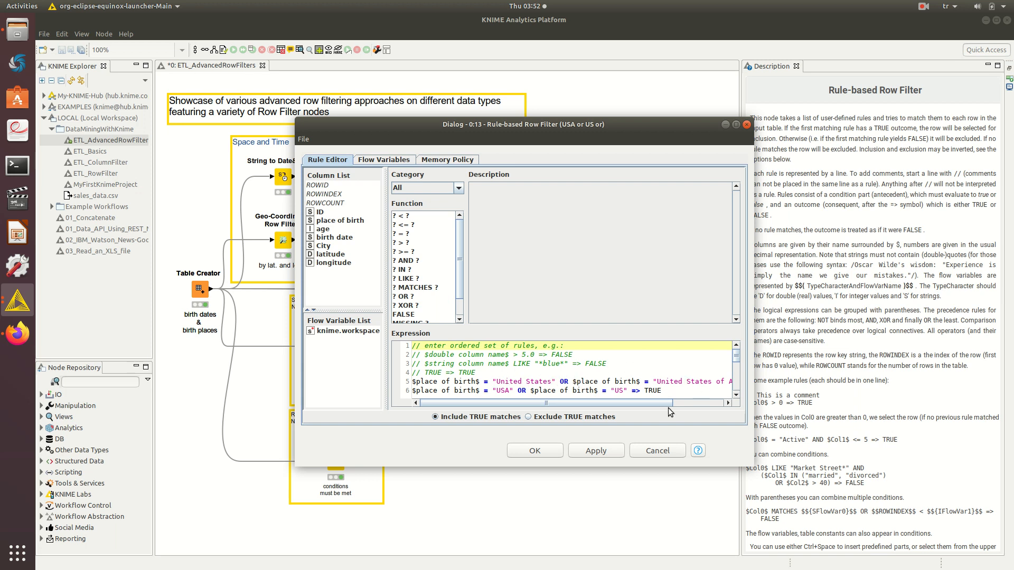
pyautogui.moveTo(663, 405); pyautogui.dragTo(636, 419)
pyautogui.click(520, 384)
pyautogui.moveTo(547, 391); pyautogui.dragTo(566, 392)
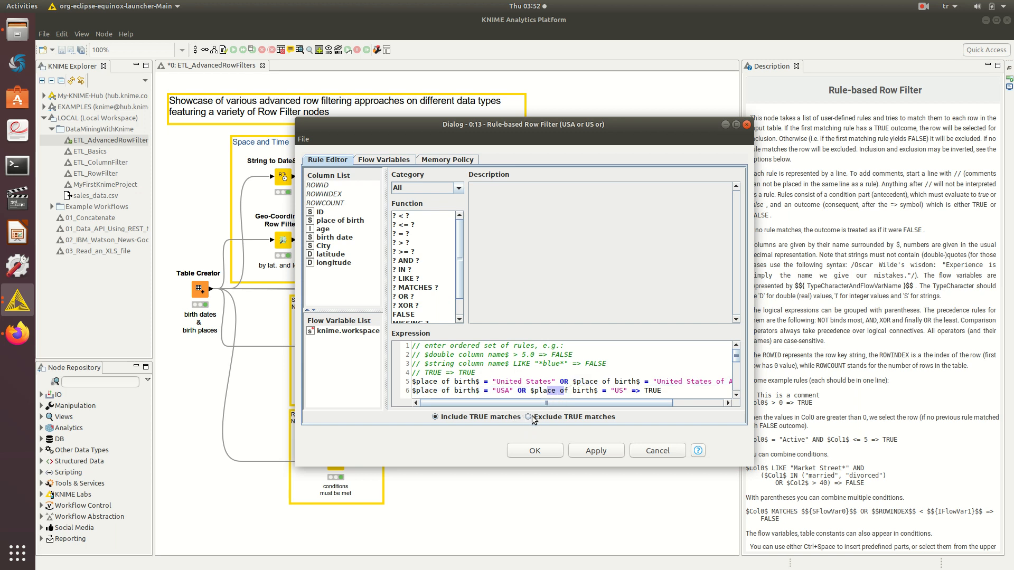
pyautogui.moveTo(540, 403); pyautogui.dragTo(594, 402)
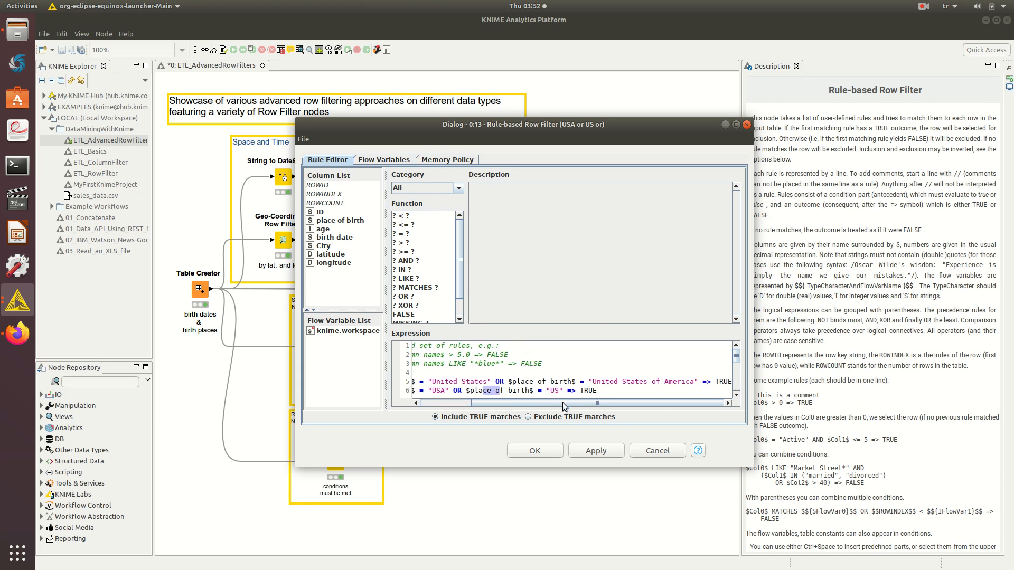
pyautogui.moveTo(564, 404); pyautogui.dragTo(464, 428)
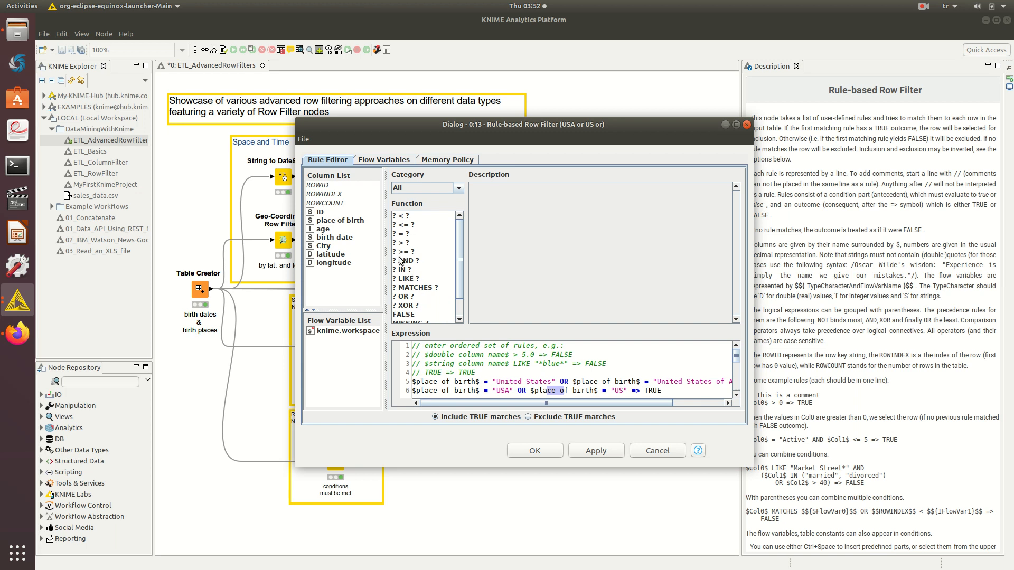
# Add a new rule line after the place of birth rules with the condition $age$ > 20
pyautogui.click(344, 222)
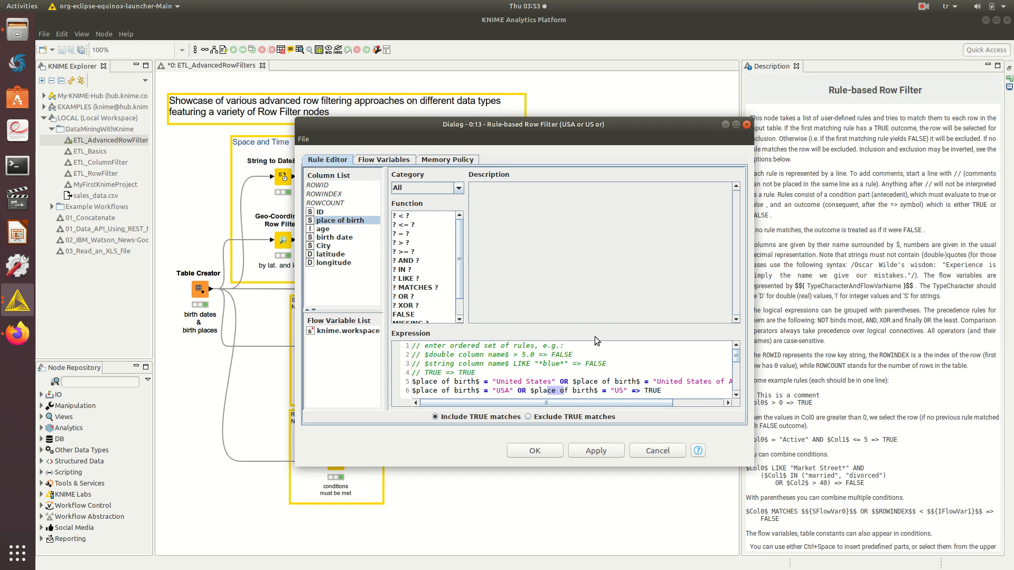
pyautogui.click(668, 391)
pyautogui.press('Return')
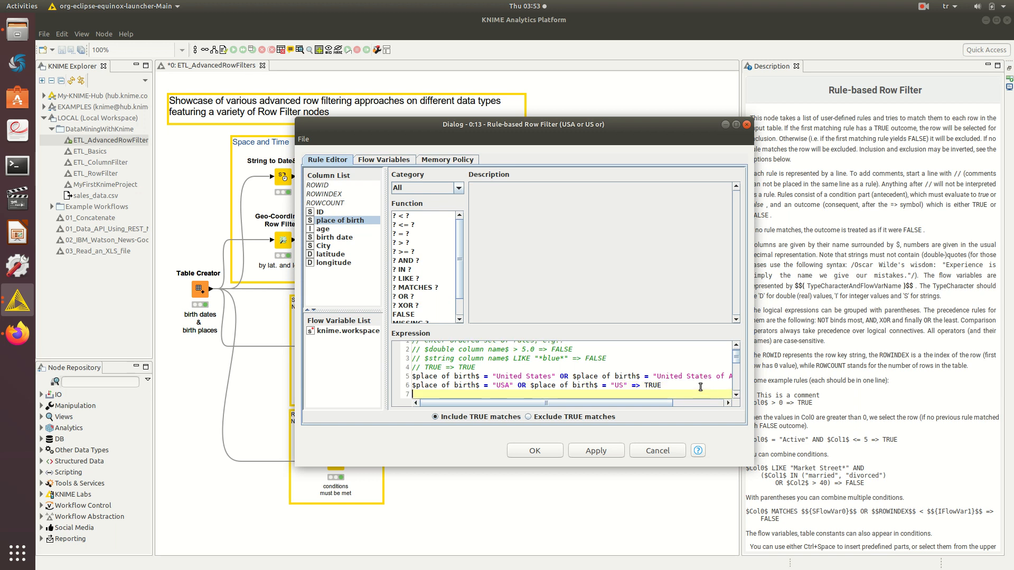
pyautogui.doubleClick(332, 230)
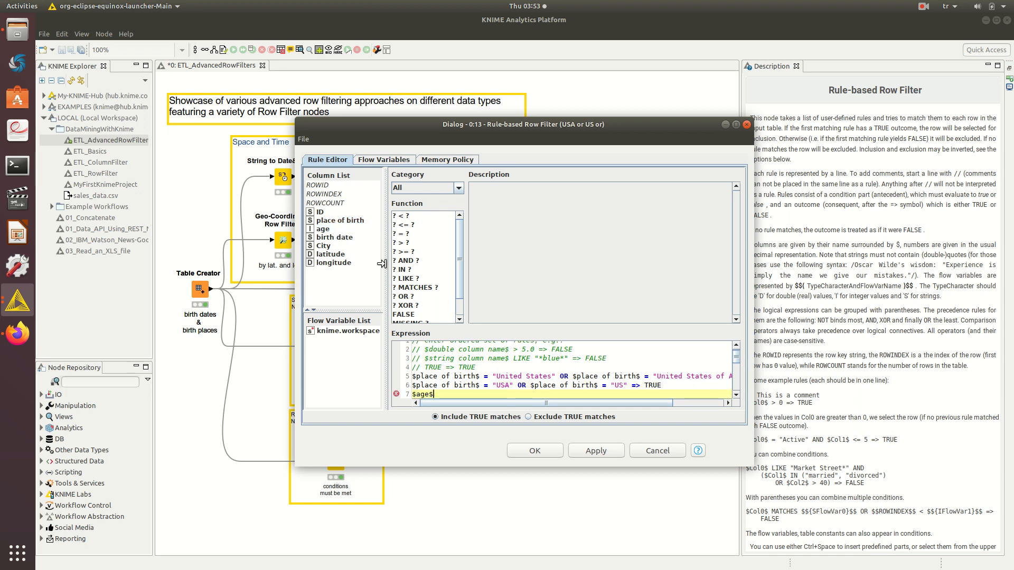
pyautogui.click(412, 243)
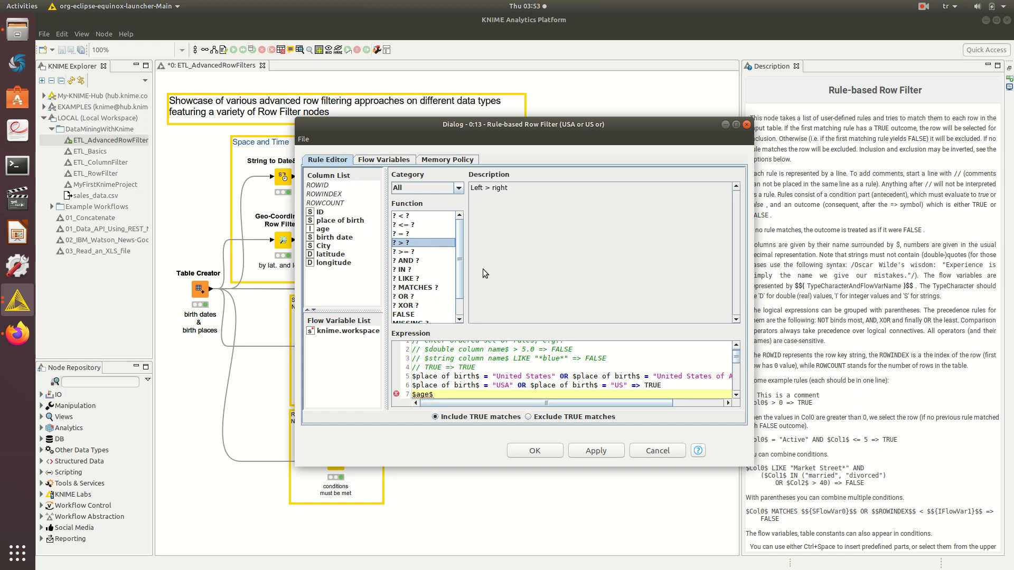
pyautogui.click(446, 395)
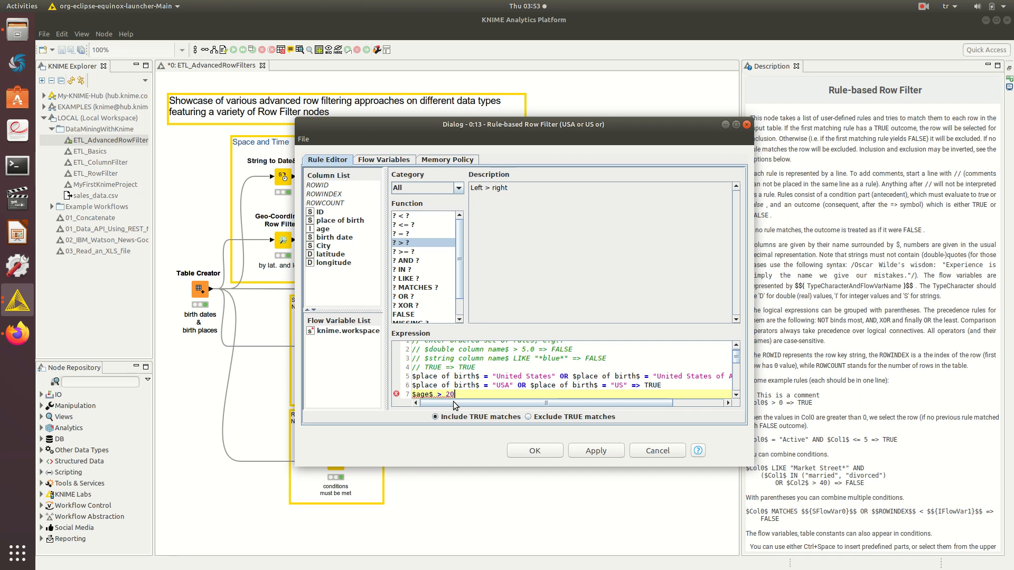
# Complete the age rule with the outcome => TRUE, apply it accepting the node reset, and close the configuration
pyautogui.moveTo(618, 400); pyautogui.dragTo(708, 383)
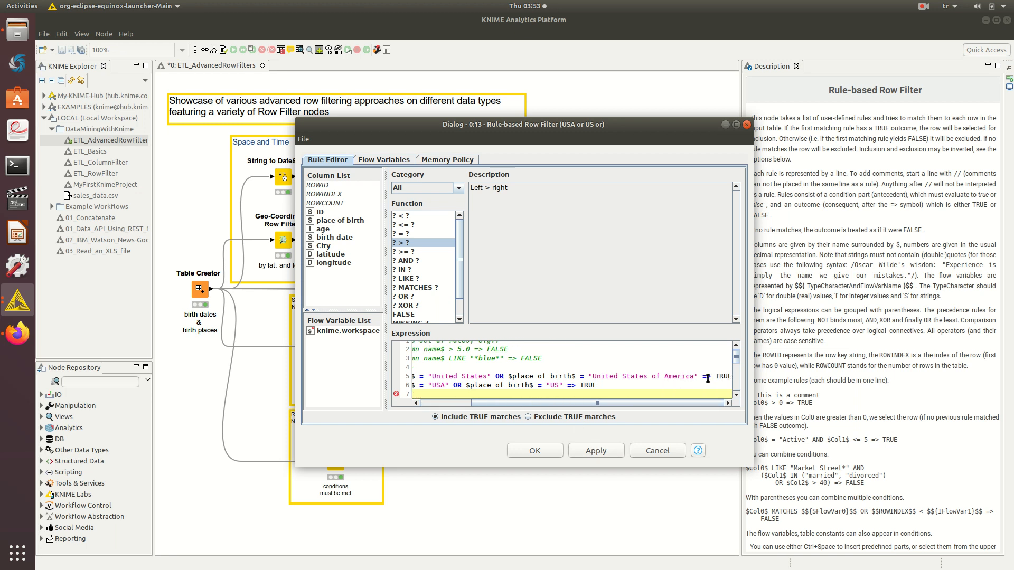
pyautogui.moveTo(676, 404); pyautogui.dragTo(610, 429)
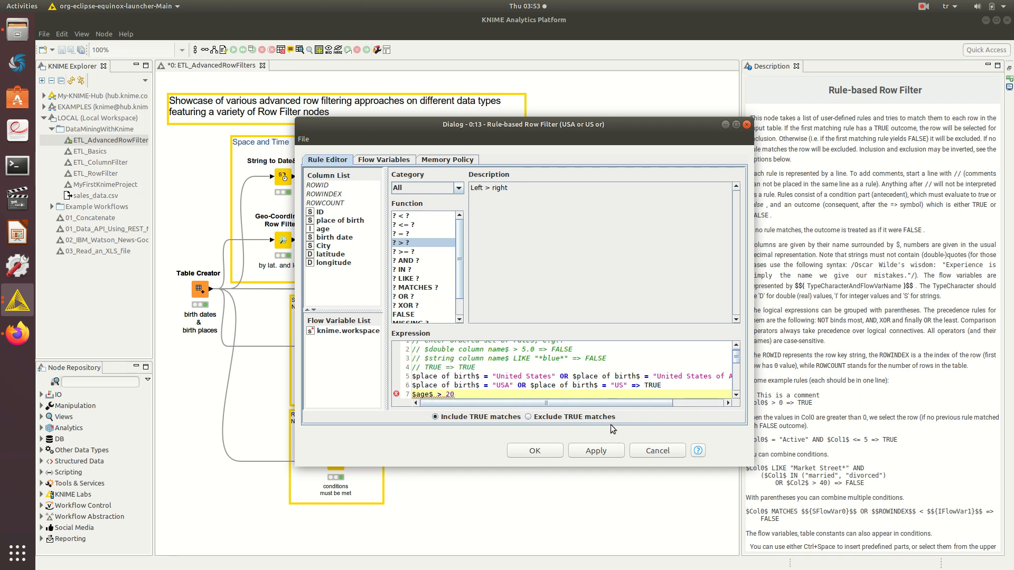
pyautogui.scroll(-1, 577, 372)
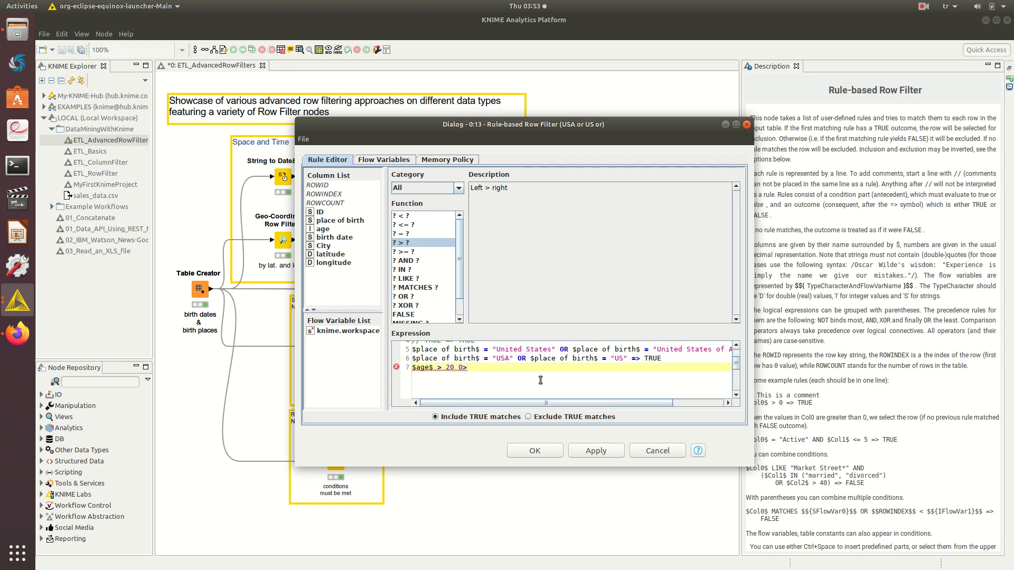
pyautogui.write('0 => TRUE')
pyautogui.click(575, 455)
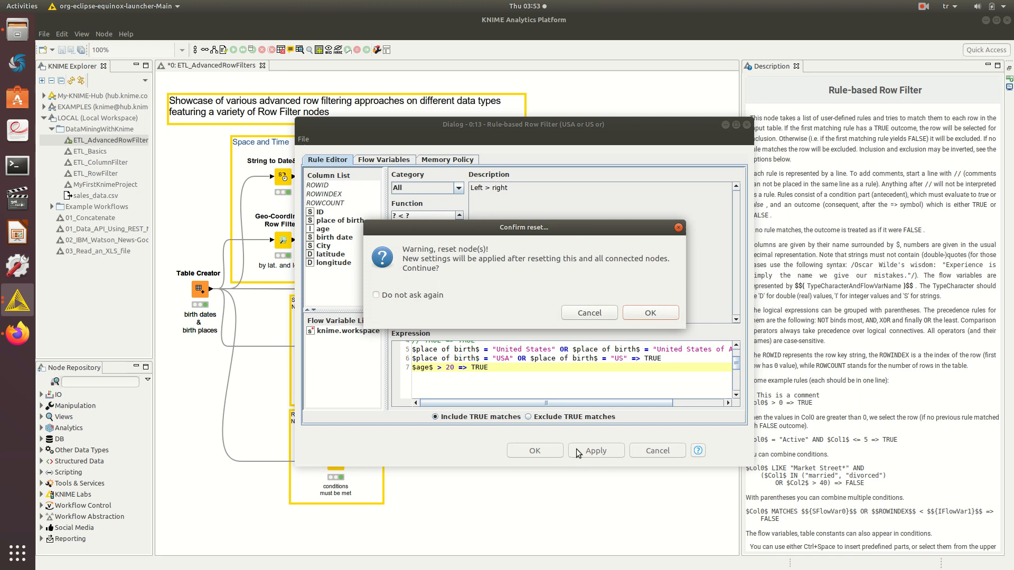
pyautogui.click(649, 311)
pyautogui.click(546, 450)
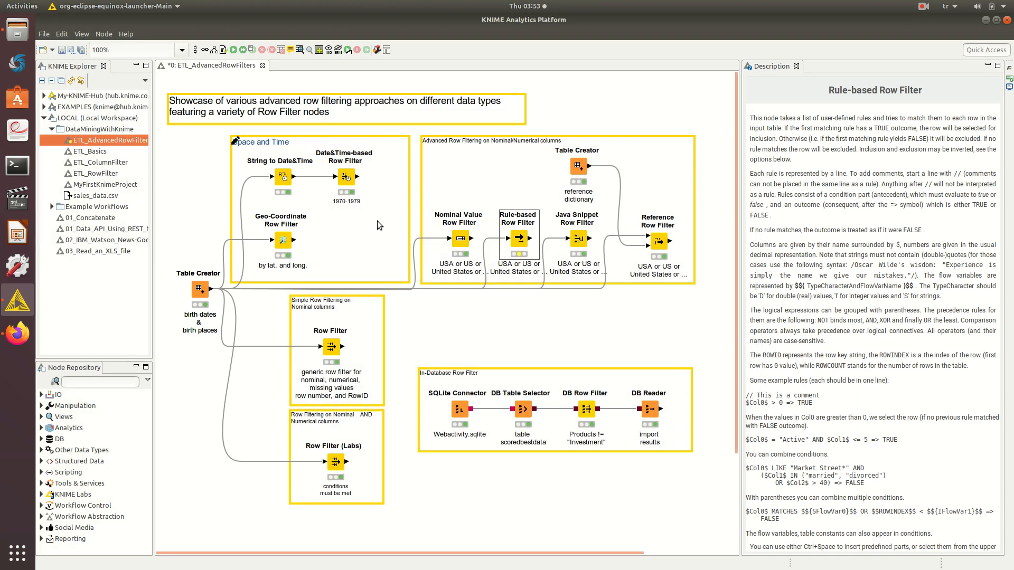
# Execute the Rule-based Row Filter node, view its filtered table and close it
pyautogui.rightClick(515, 244)
pyautogui.click(528, 258)
pyautogui.rightClick(525, 237)
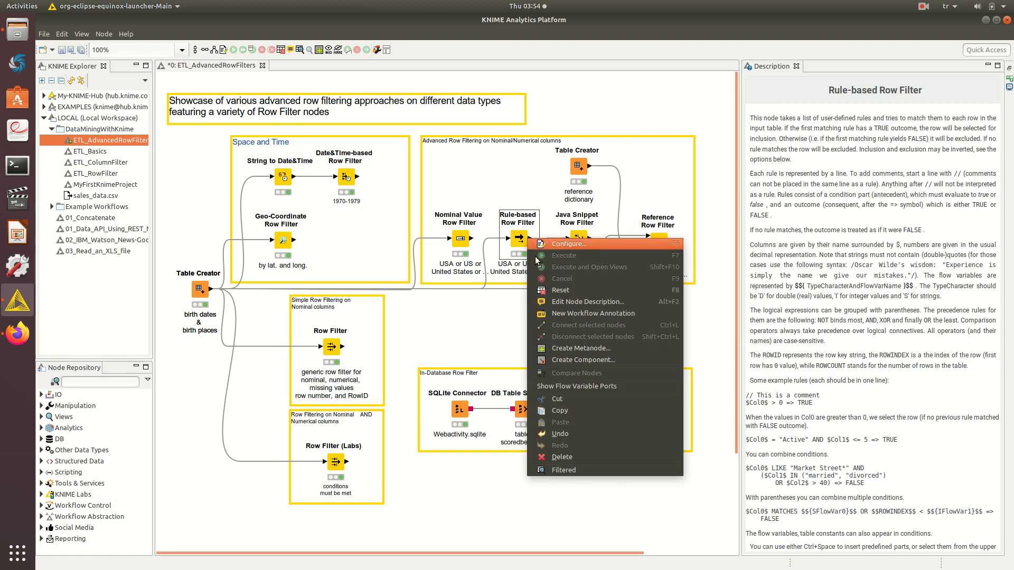
pyautogui.click(530, 470)
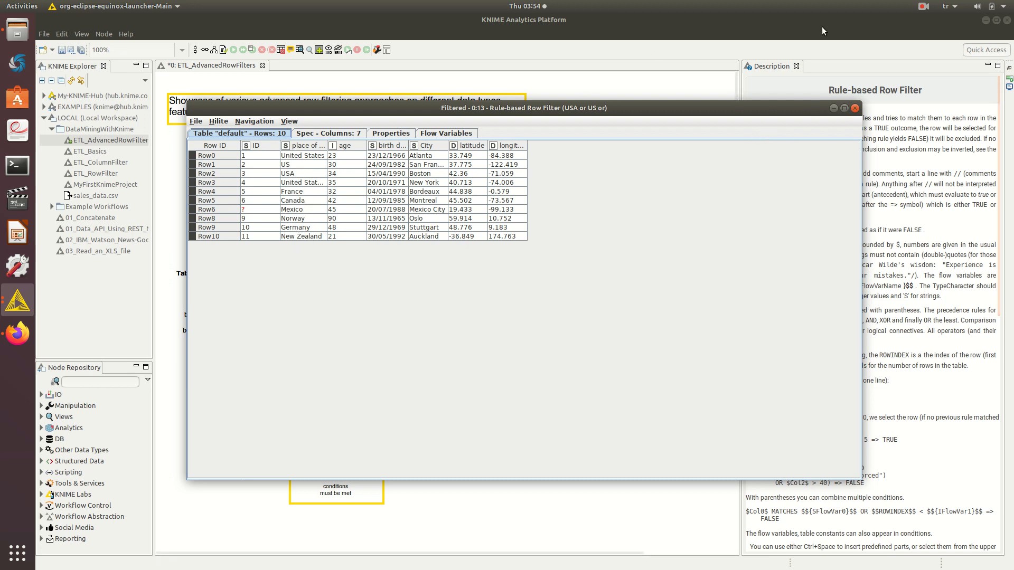
pyautogui.click(854, 109)
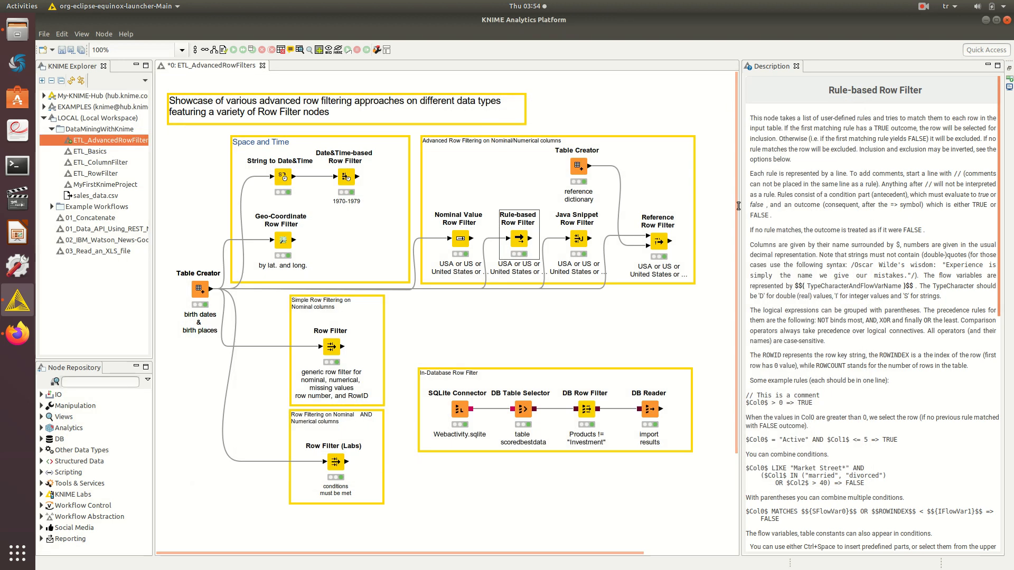
# Reopen the Rule-based Row Filter configuration, review its rules and close it without changes
pyautogui.rightClick(515, 246)
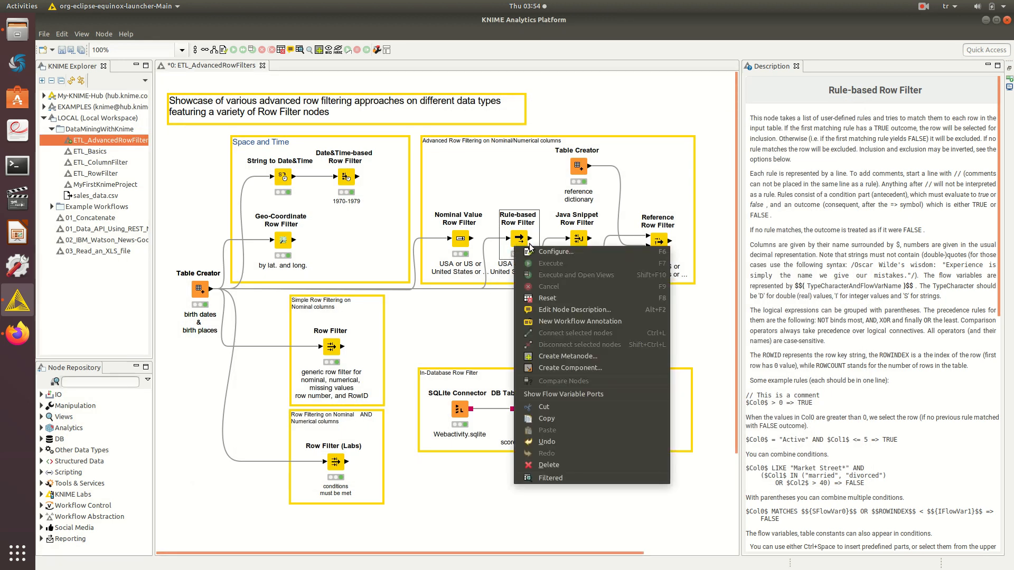
pyautogui.click(531, 250)
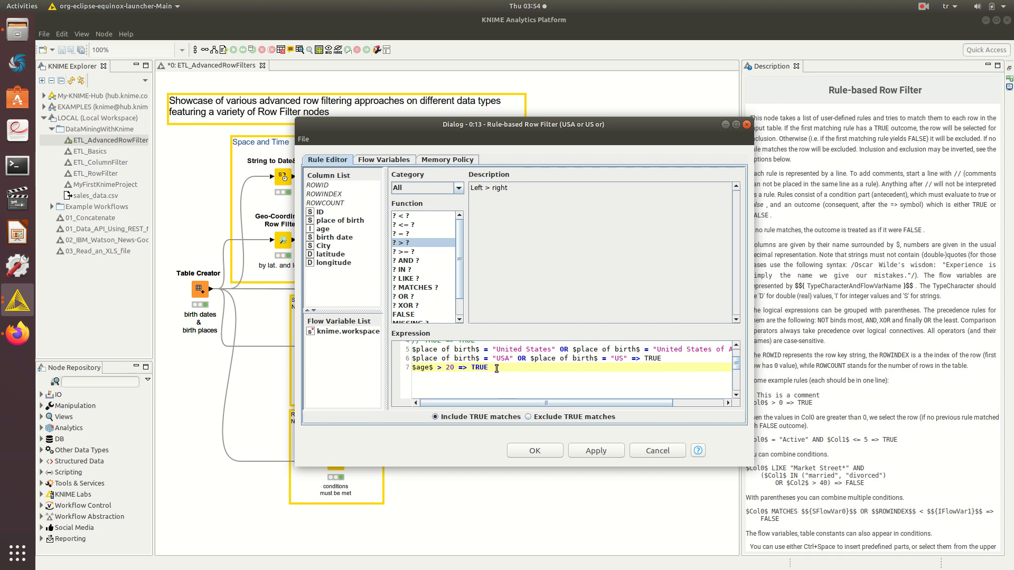
pyautogui.click(650, 455)
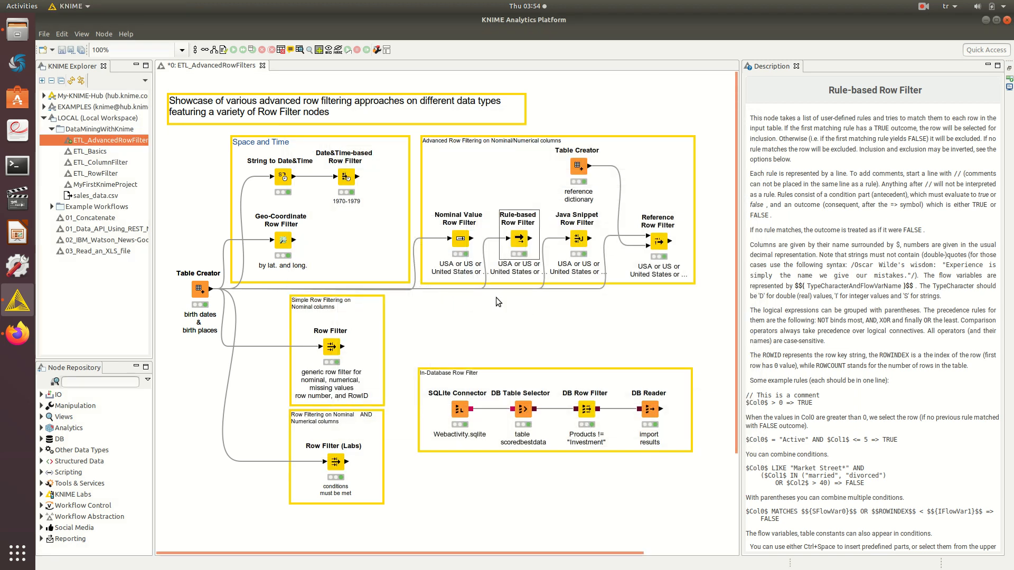
# View the Rule-based Row Filter's filtered table again, select the place of birth cells from France to New Zealand, and close it
pyautogui.rightClick(525, 235)
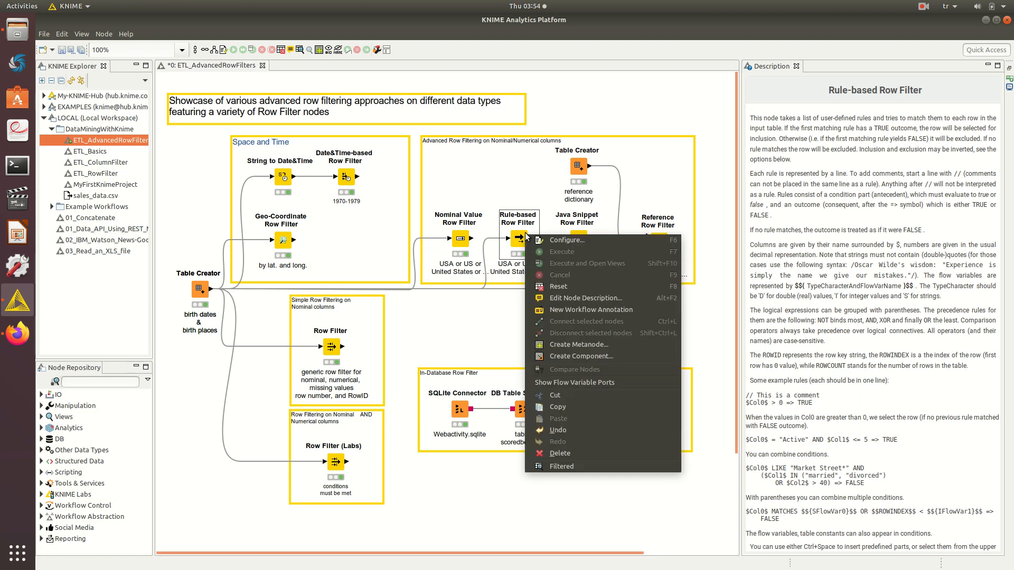
pyautogui.click(556, 467)
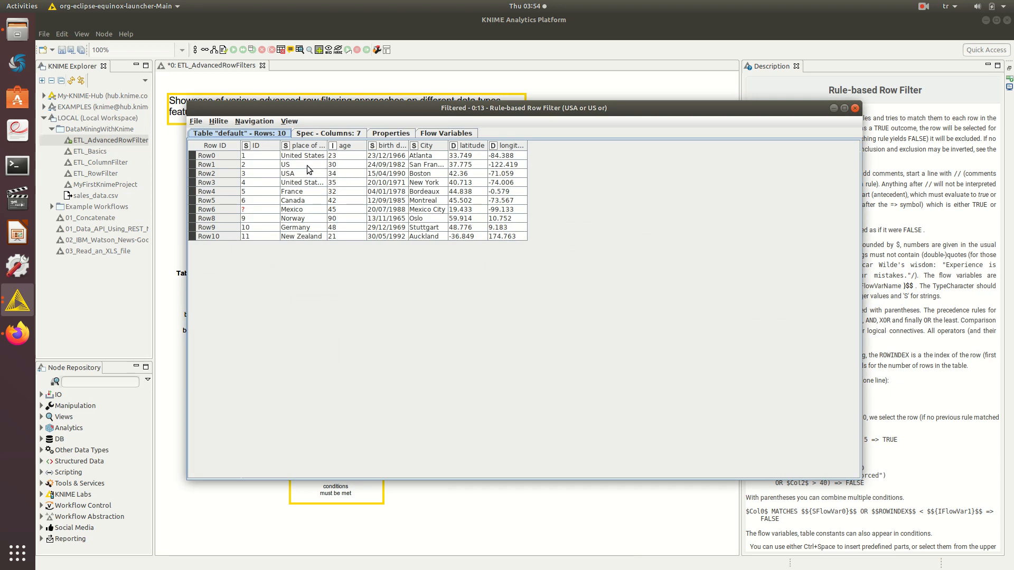
pyautogui.click(305, 191)
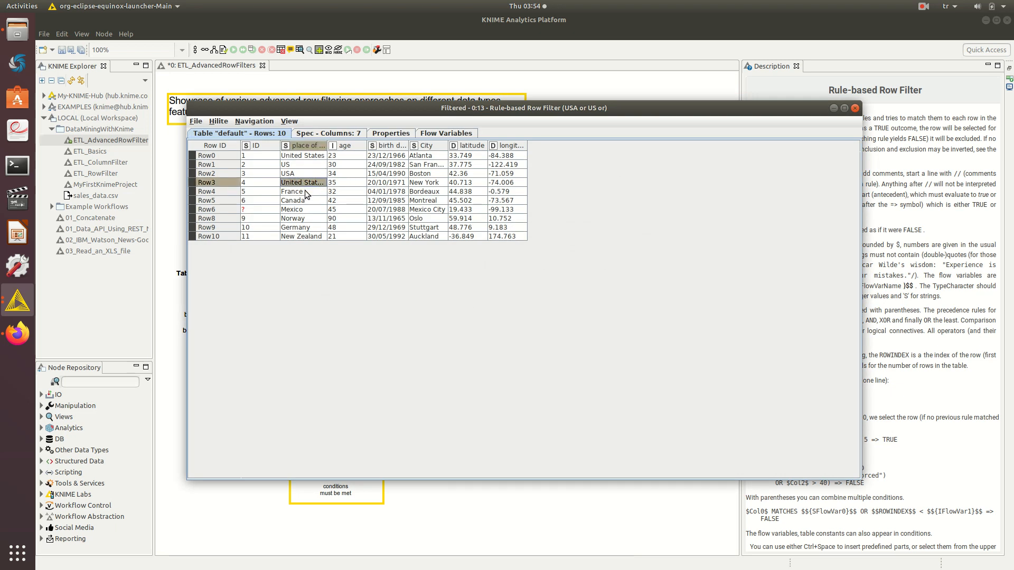
pyautogui.keyDown('shift'); pyautogui.click(309, 201); pyautogui.keyUp('shift')
pyautogui.moveTo(309, 202); pyautogui.dragTo(290, 236)
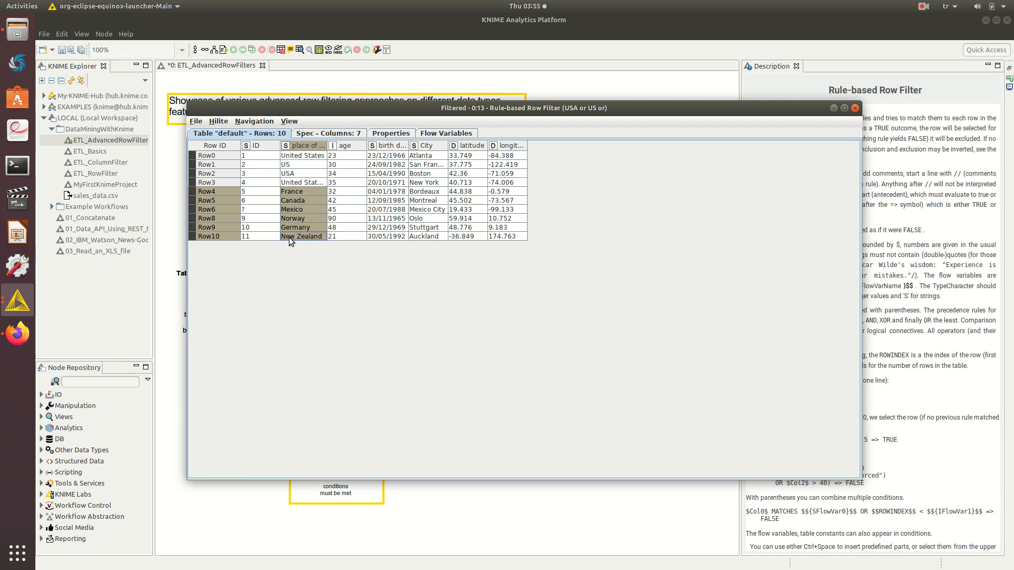
pyautogui.click(852, 111)
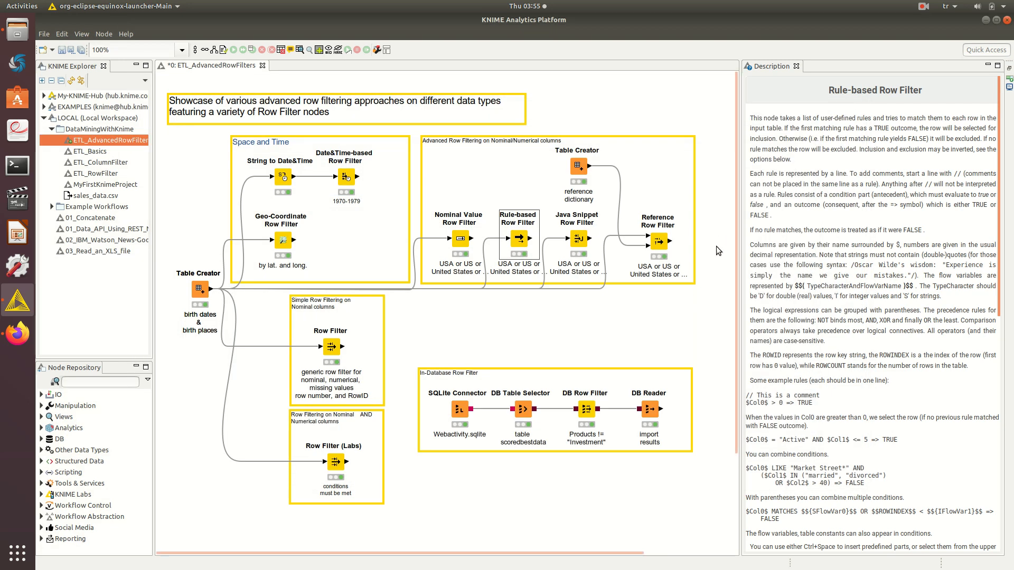
# Read the Rule-based Row Filter node description through its dialog options
pyautogui.scroll(-4, 806, 358)
pyautogui.scroll(-4, 791, 365)
pyautogui.scroll(-8, 775, 373)
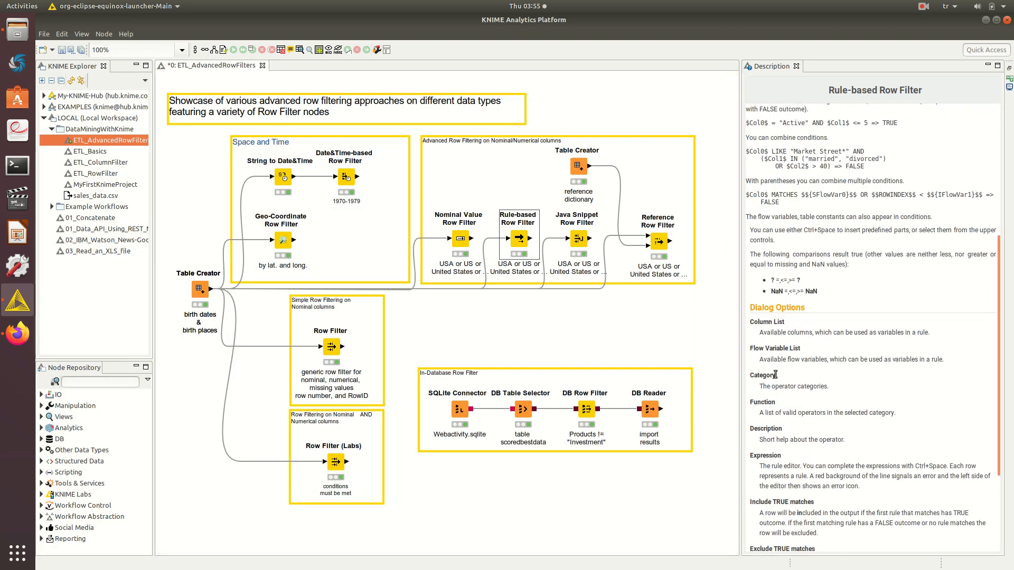
# Open the Java Snippet Row Filter configuration, examine the place of birth conditions in its method body and close it without changes
pyautogui.click(578, 239)
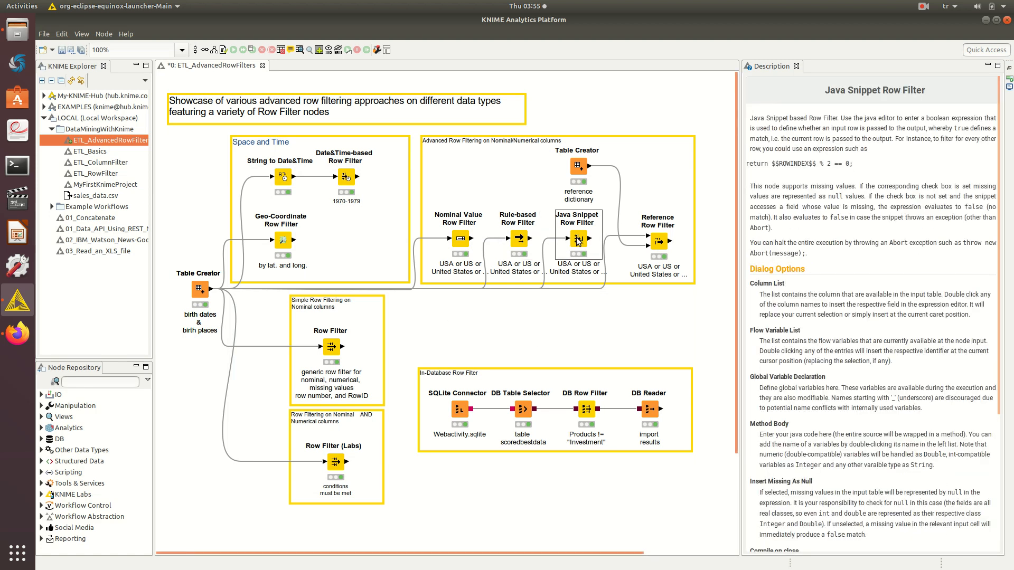
pyautogui.rightClick(577, 240)
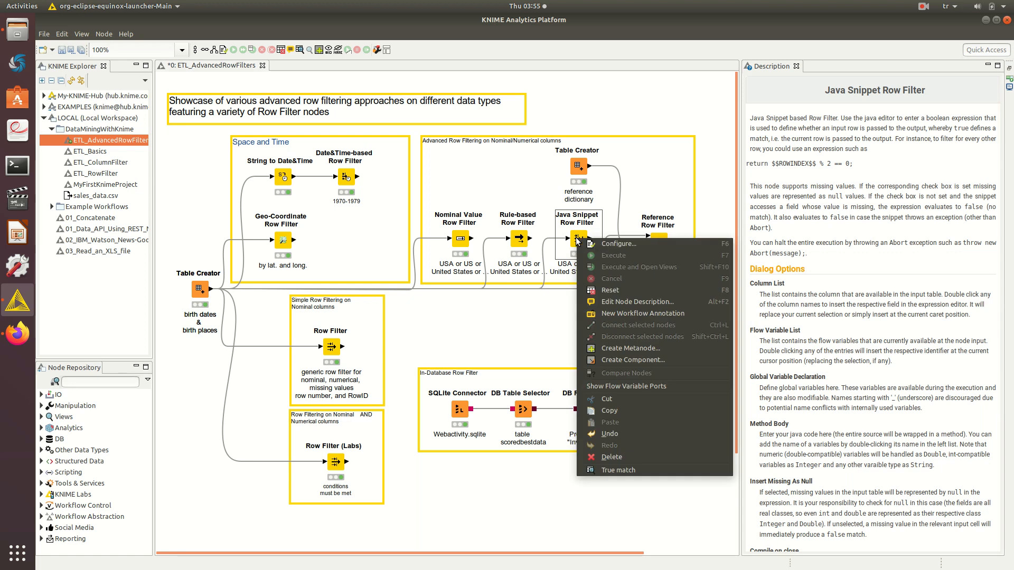
pyautogui.click(585, 242)
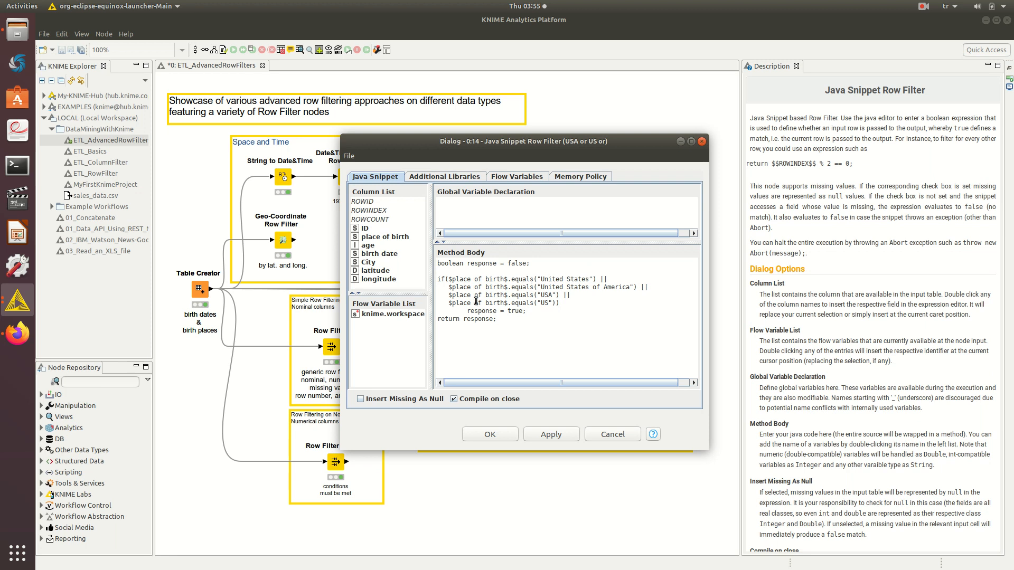
pyautogui.moveTo(449, 284); pyautogui.dragTo(509, 281)
pyautogui.click(464, 279)
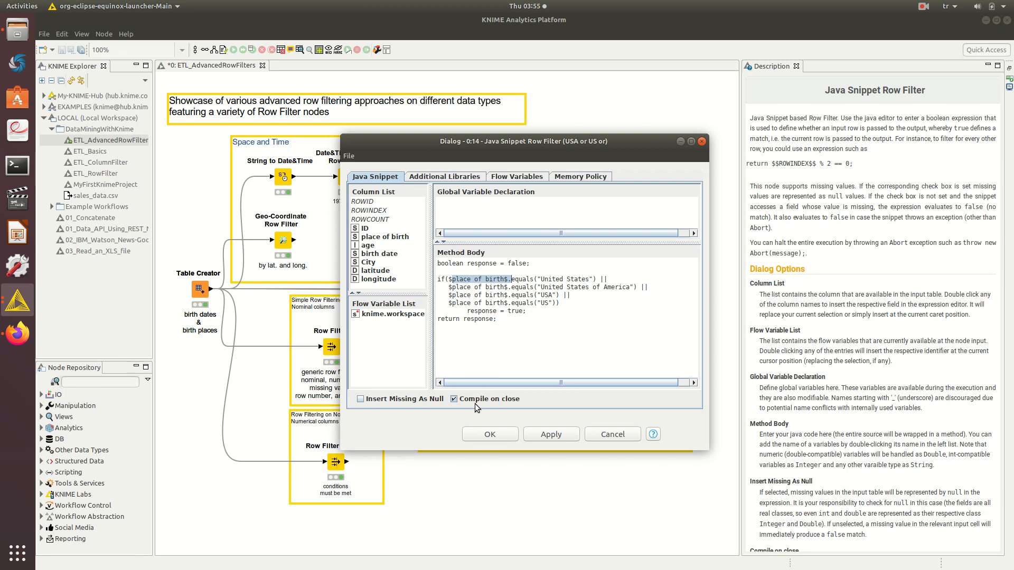
pyautogui.click(516, 316)
pyautogui.click(574, 436)
pyautogui.click(559, 324)
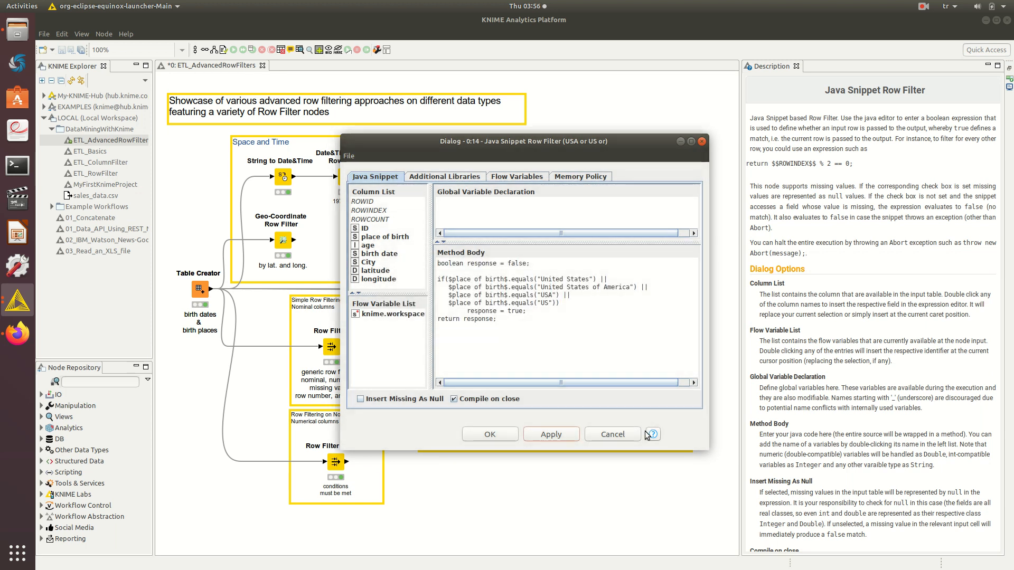
pyautogui.click(632, 437)
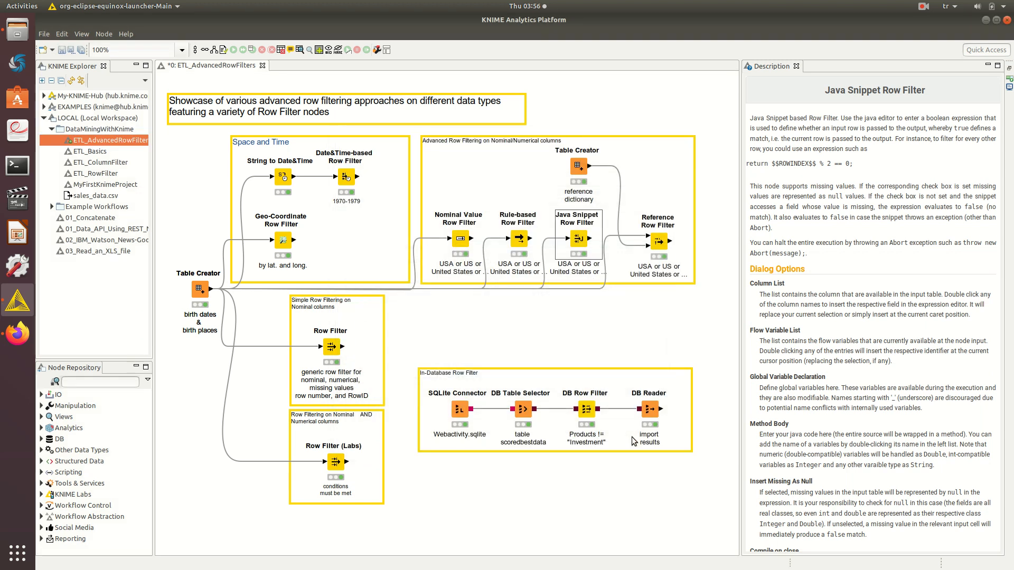
# View the Java Snippet Row Filter's true match table in a maximized window and close it
pyautogui.rightClick(594, 234)
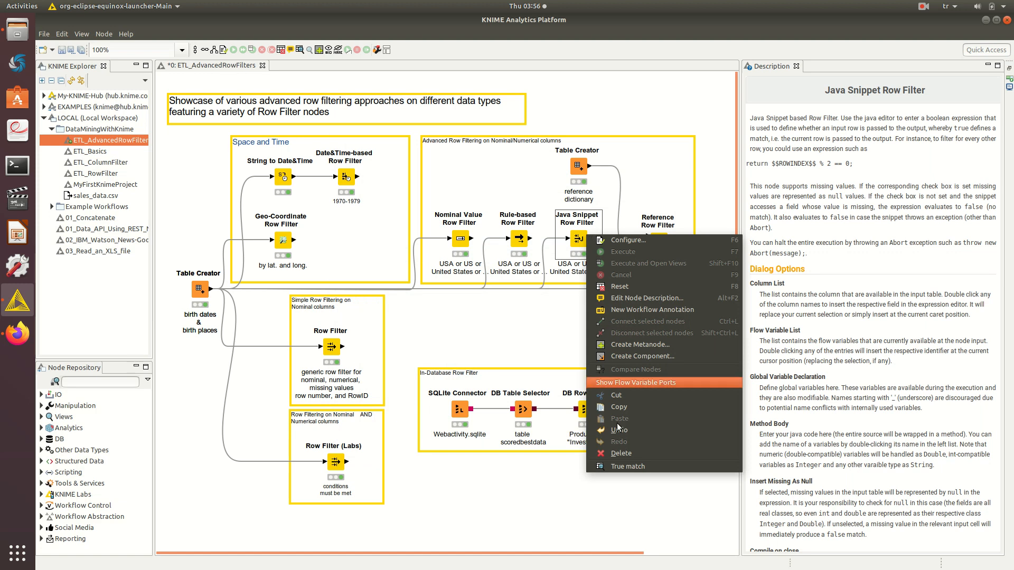
pyautogui.click(635, 468)
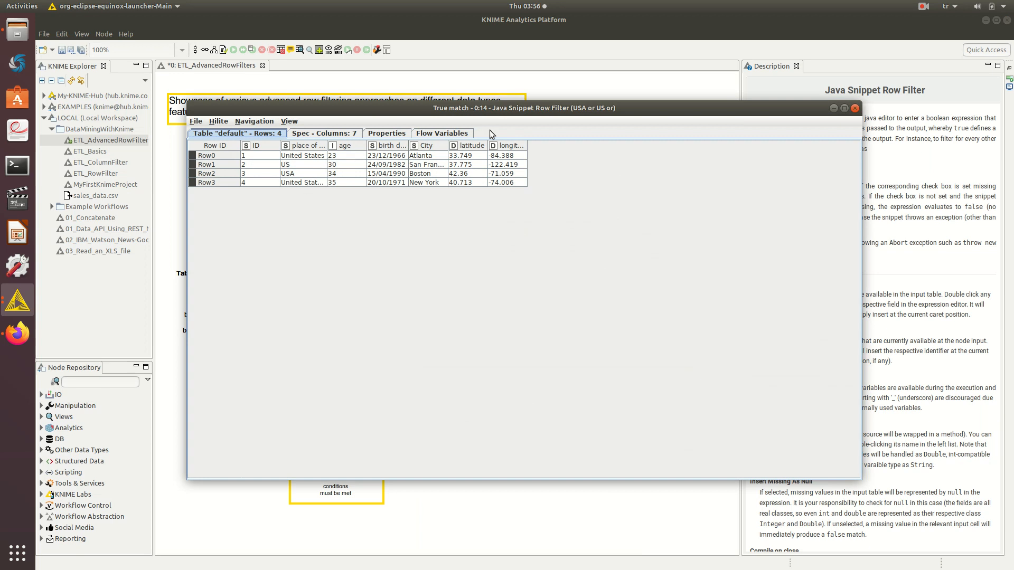
pyautogui.click(844, 108)
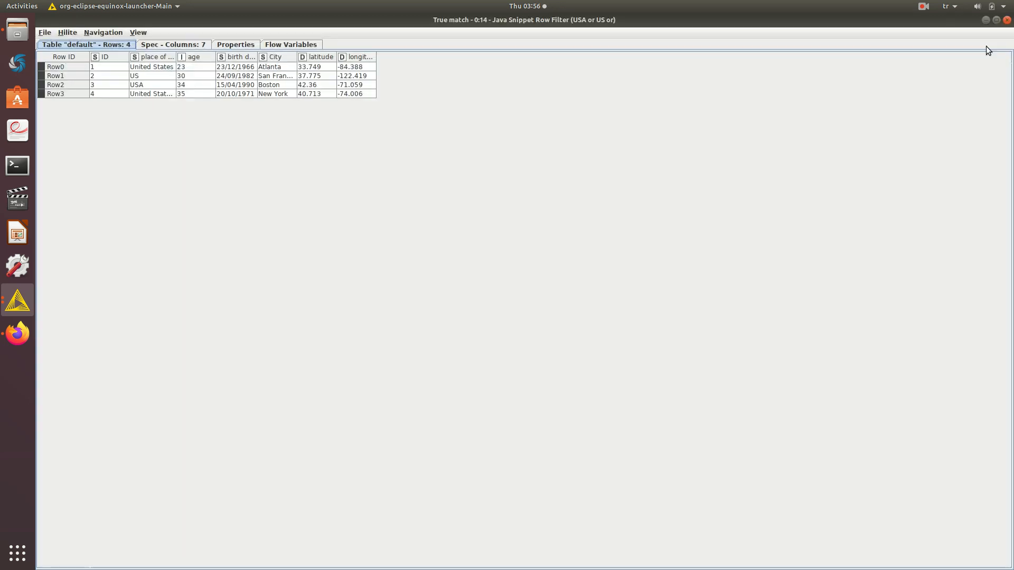
pyautogui.click(1006, 21)
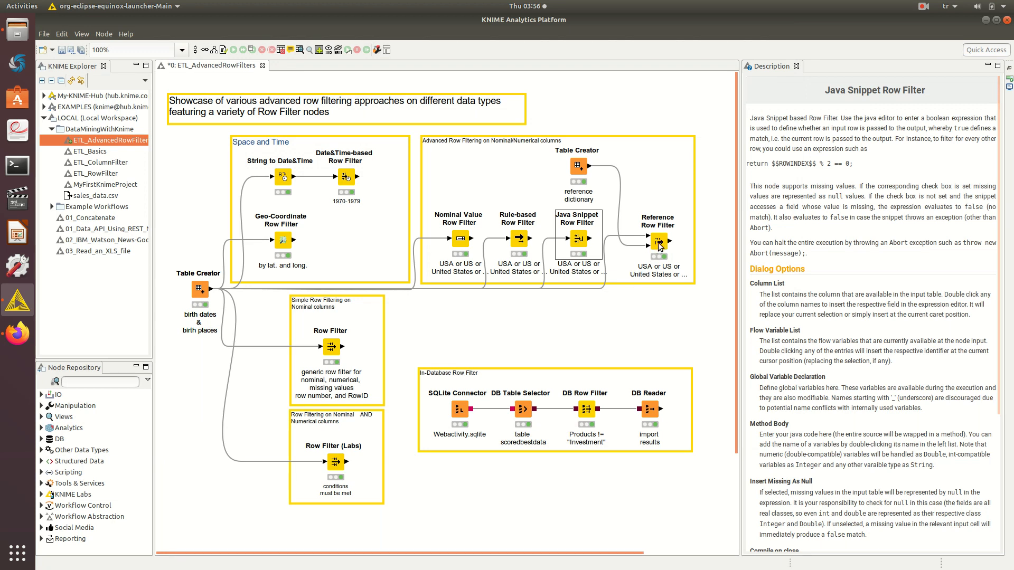
# Open the configuration of the reference dictionary Table Creator, review its place values and close it without changes
pyautogui.click(583, 171)
pyautogui.rightClick(582, 171)
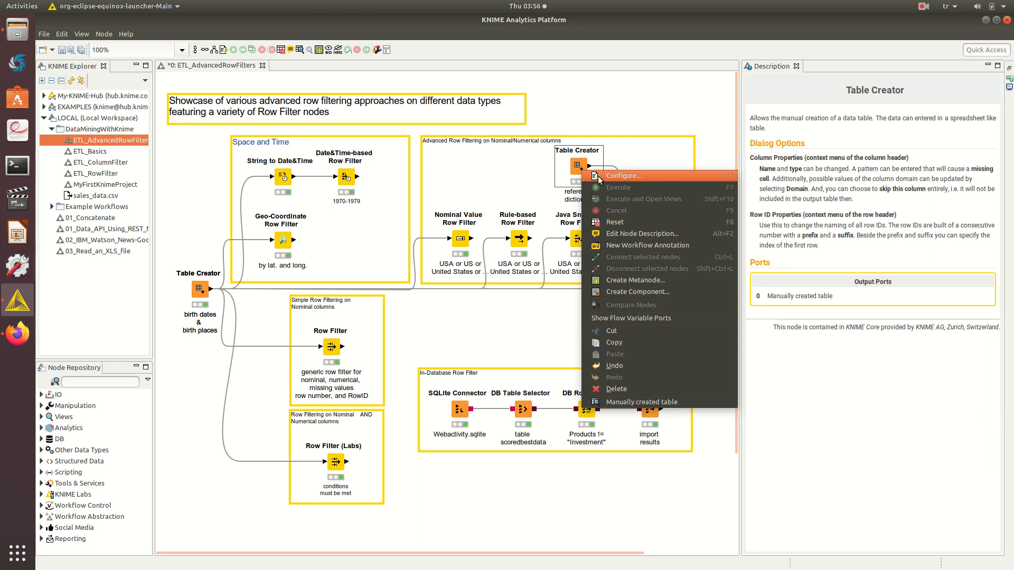
pyautogui.click(600, 176)
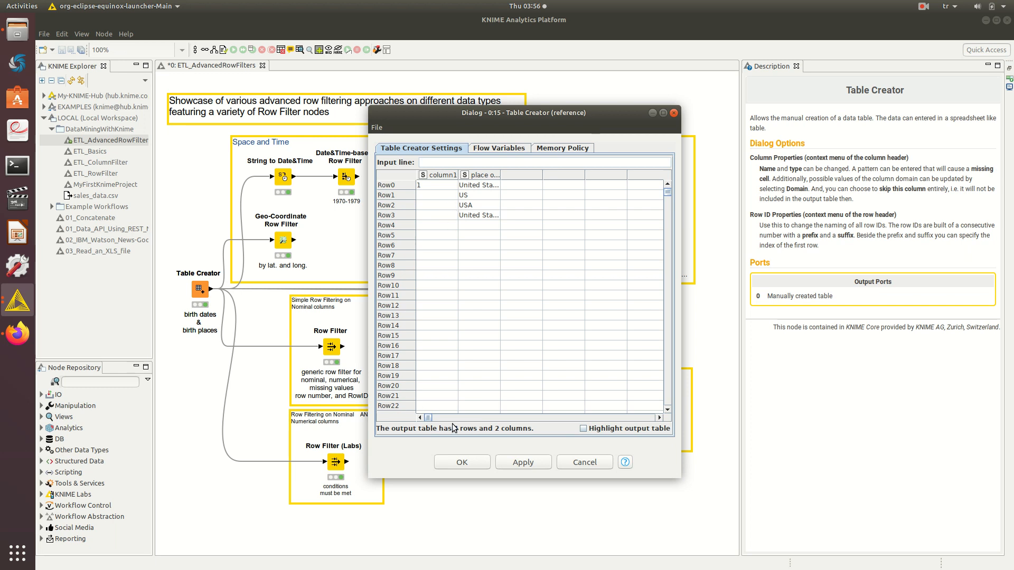
pyautogui.click(562, 462)
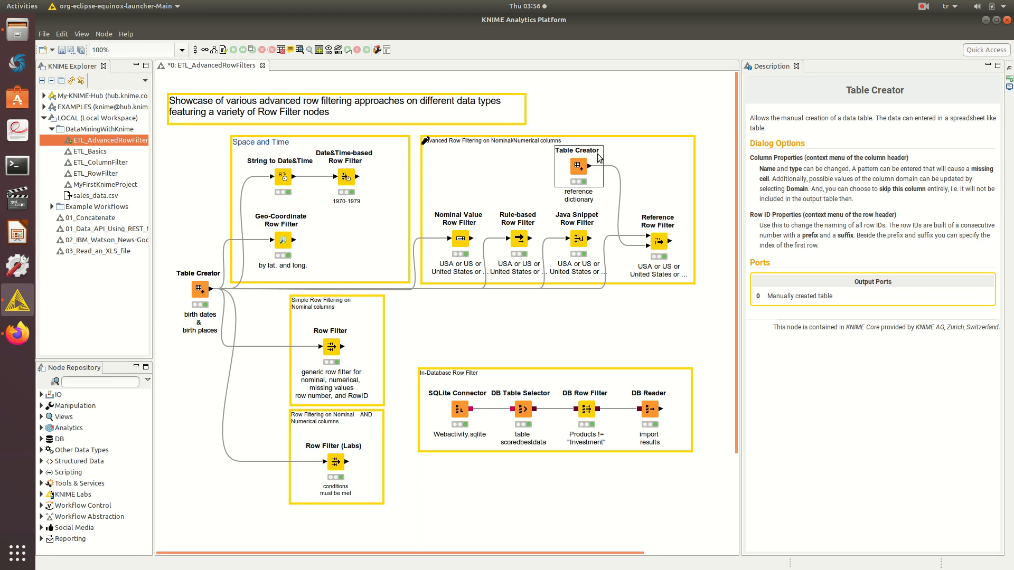
# Open the Reference Row Filter configuration and review the data table and reference table column choices, keeping place of birth for both
pyautogui.click(668, 246)
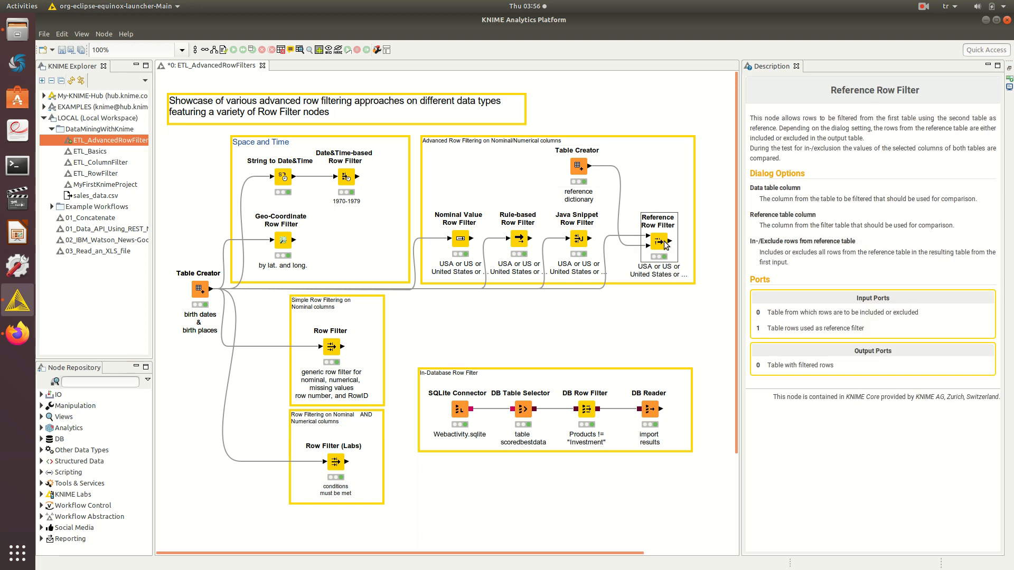
pyautogui.rightClick(669, 248)
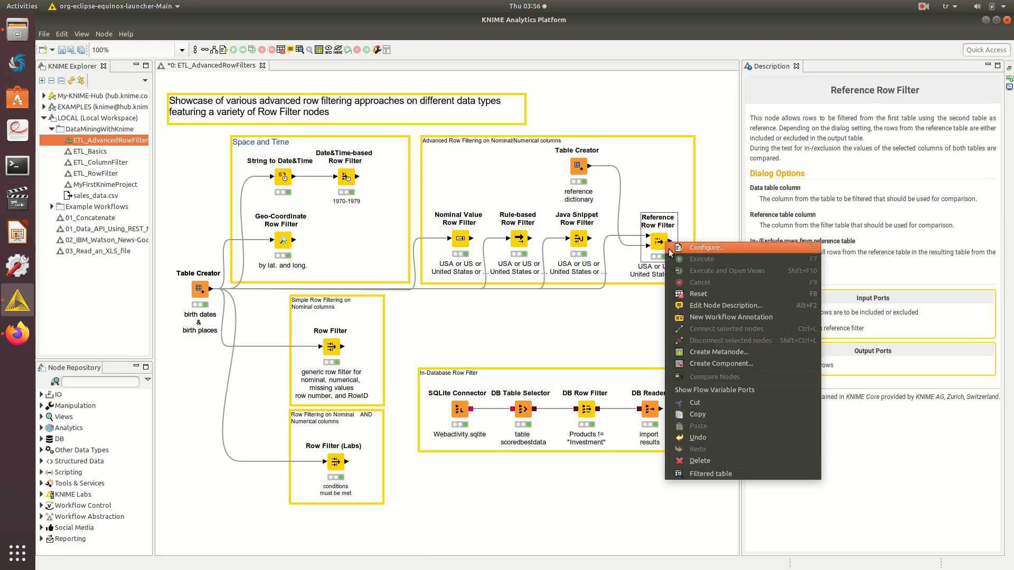
pyautogui.click(670, 248)
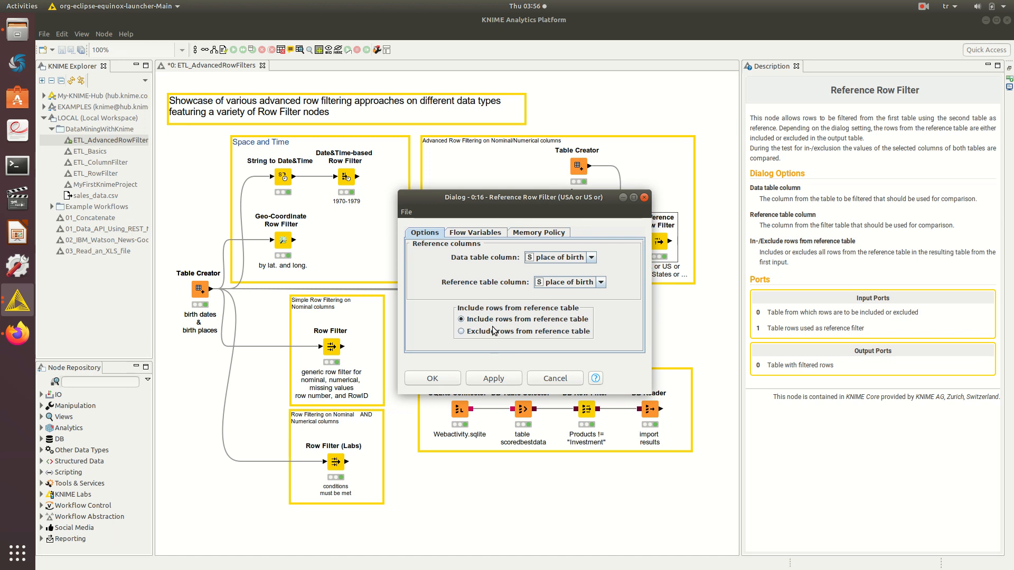
pyautogui.click(592, 257)
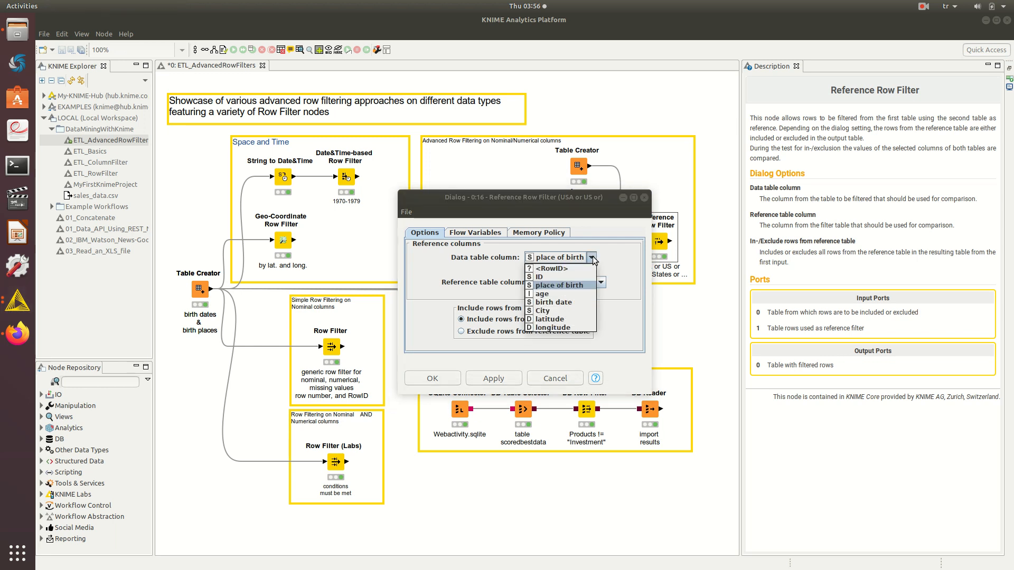
pyautogui.click(592, 257)
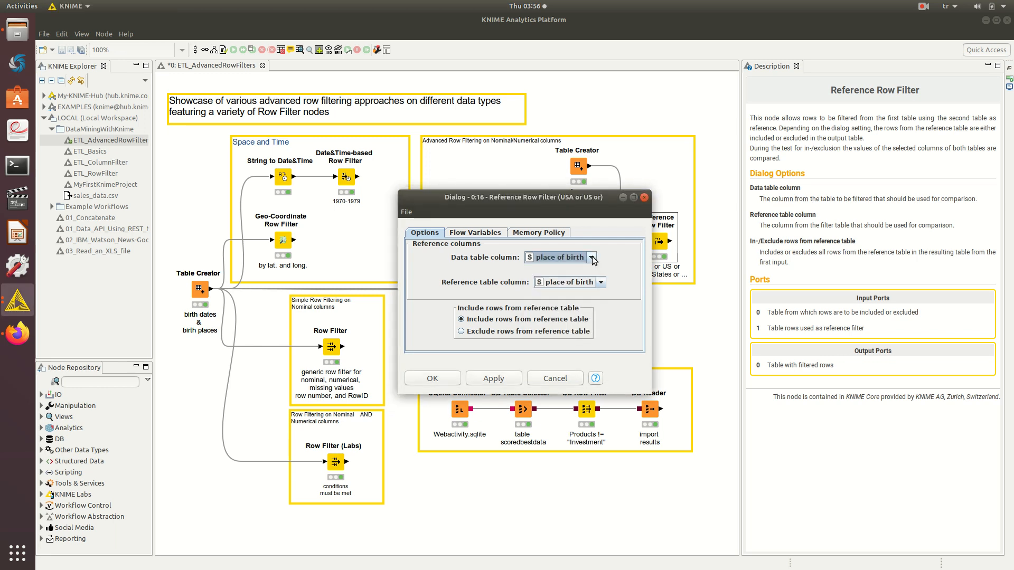
pyautogui.click(601, 283)
pyautogui.click(601, 283)
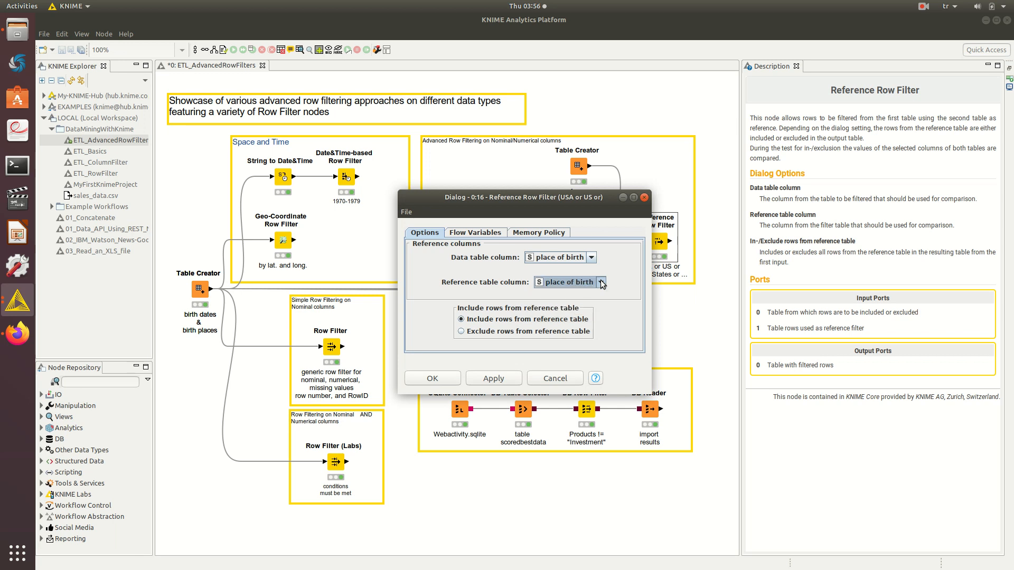
pyautogui.click(591, 258)
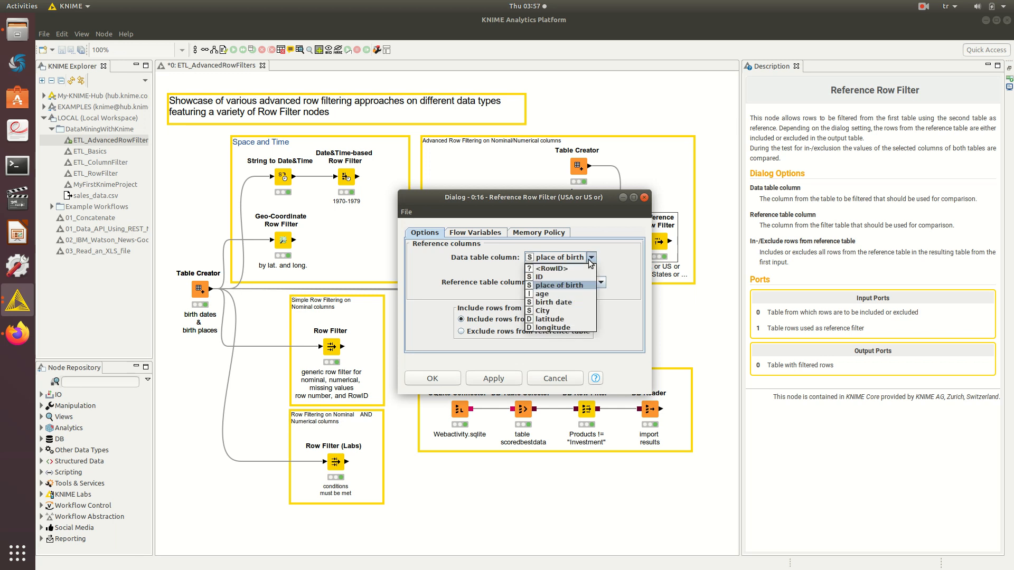
pyautogui.click(589, 261)
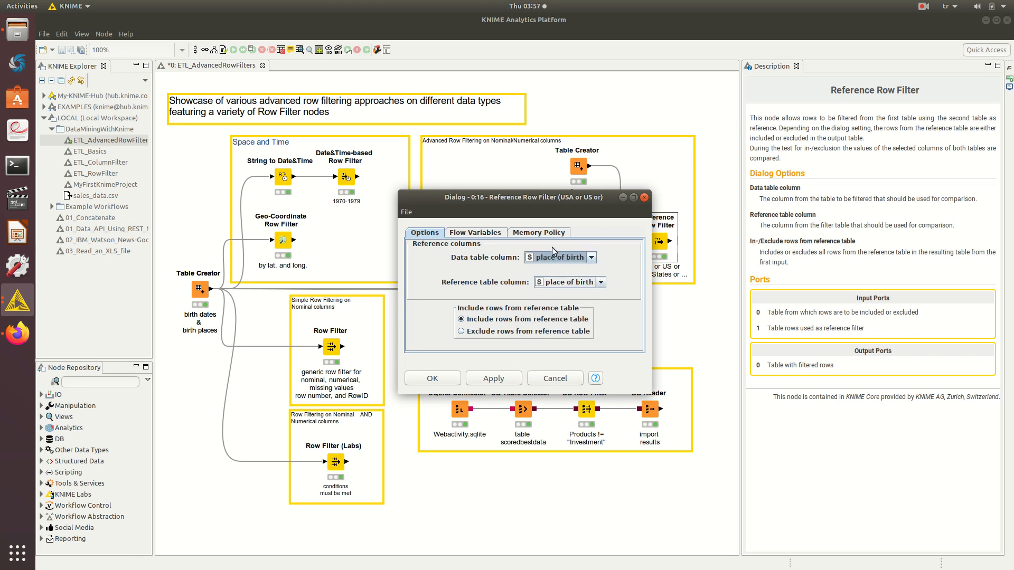
pyautogui.click(600, 283)
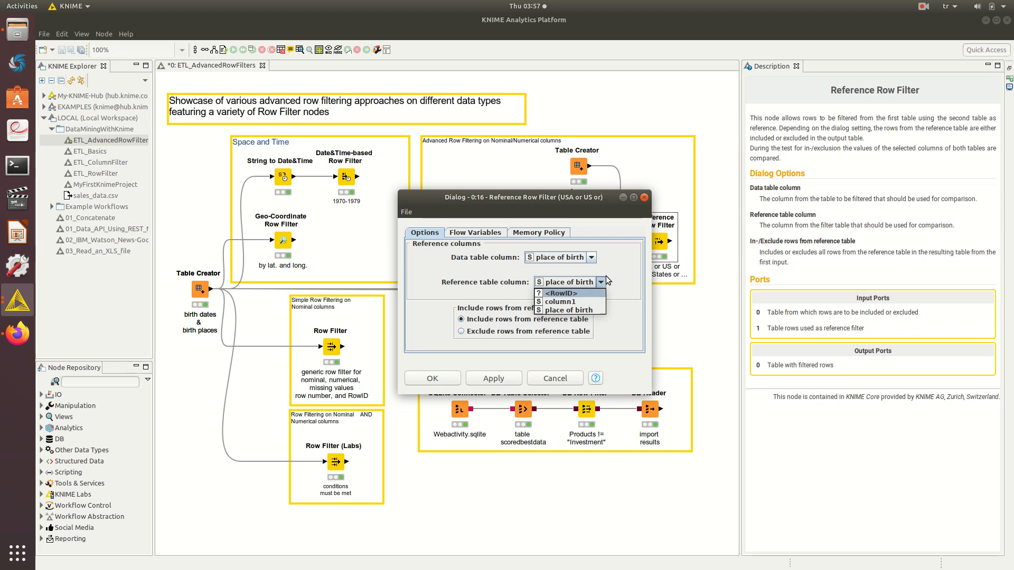
pyautogui.click(591, 310)
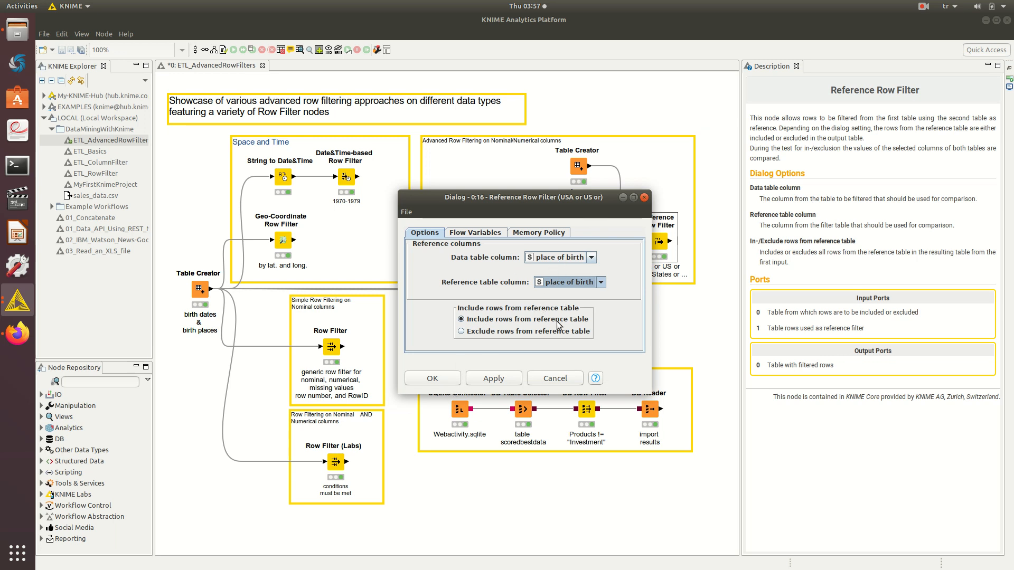
# Set the Reference Row Filter to exclude rows from the reference table, apply the setting with a node reset and close the configuration
pyautogui.click(487, 333)
pyautogui.click(481, 387)
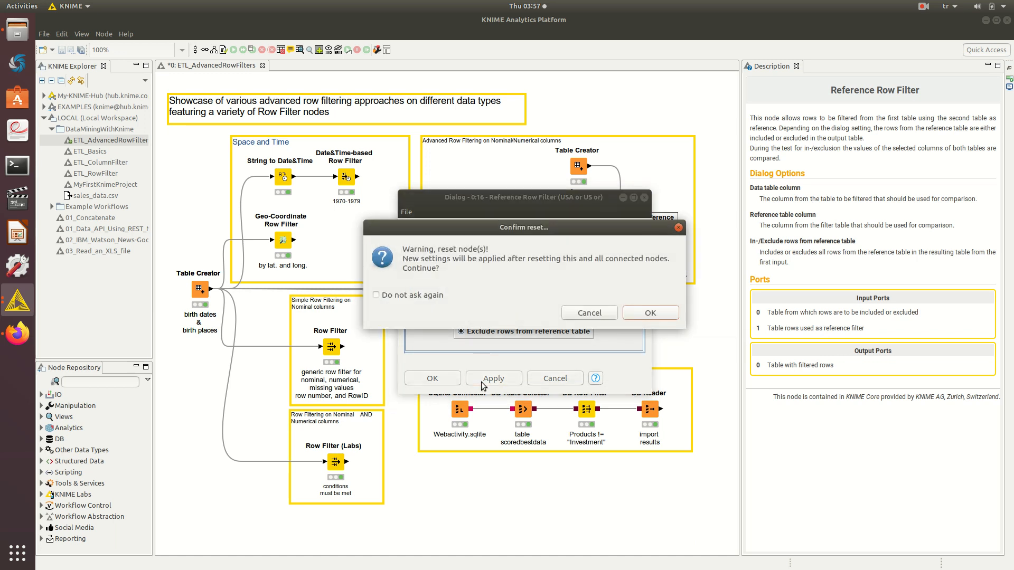
pyautogui.click(633, 312)
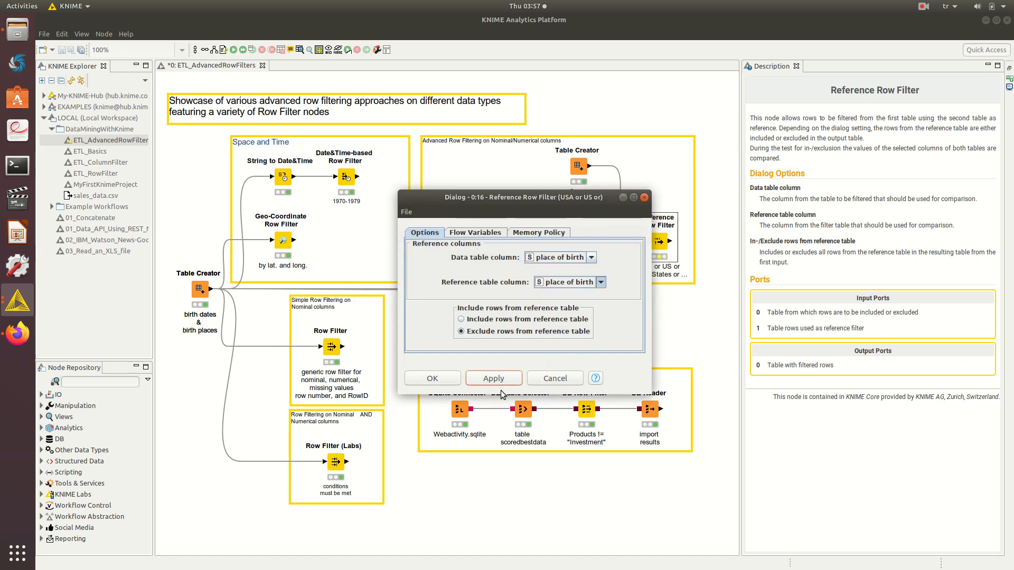
pyautogui.click(452, 378)
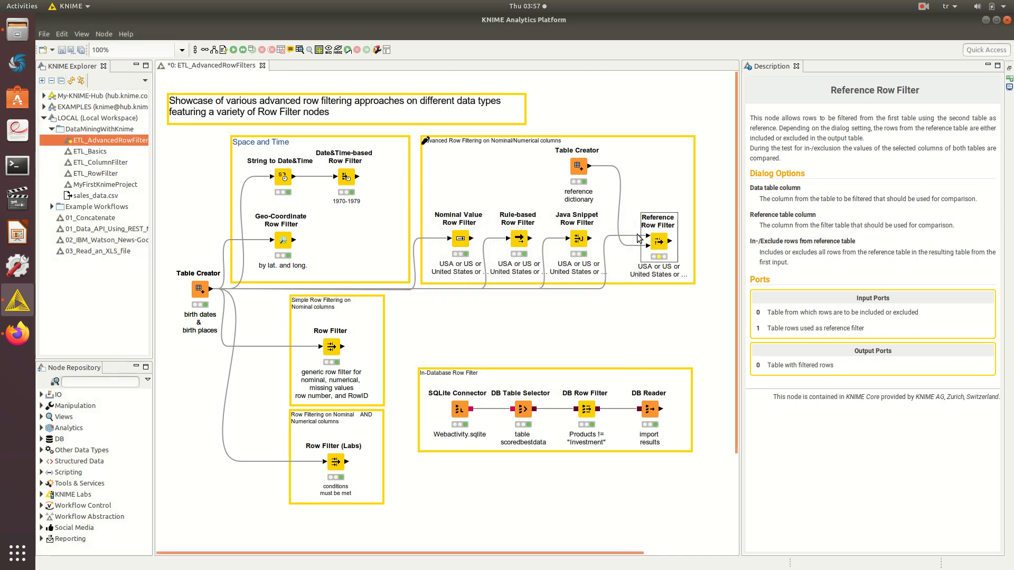
# Execute the Reference Row Filter, view its filtered table and close the table window
pyautogui.rightClick(661, 239)
pyautogui.click(665, 253)
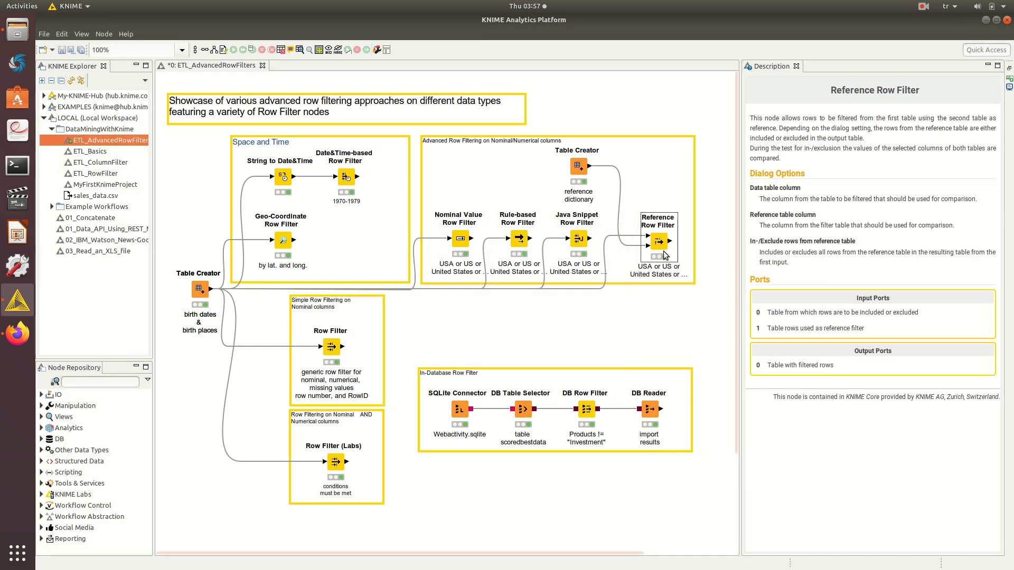
pyautogui.rightClick(662, 244)
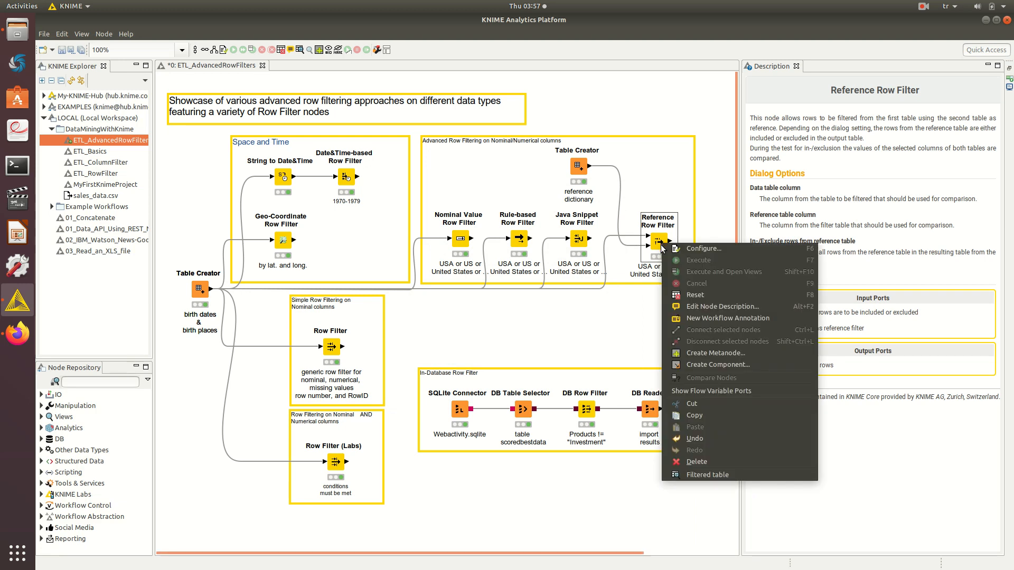
pyautogui.click(687, 474)
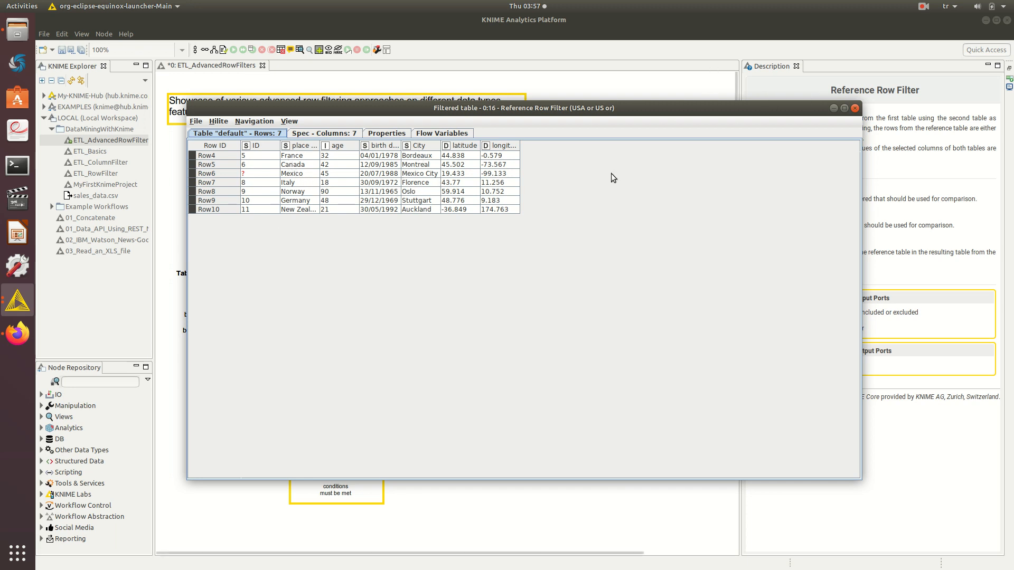
pyautogui.click(856, 109)
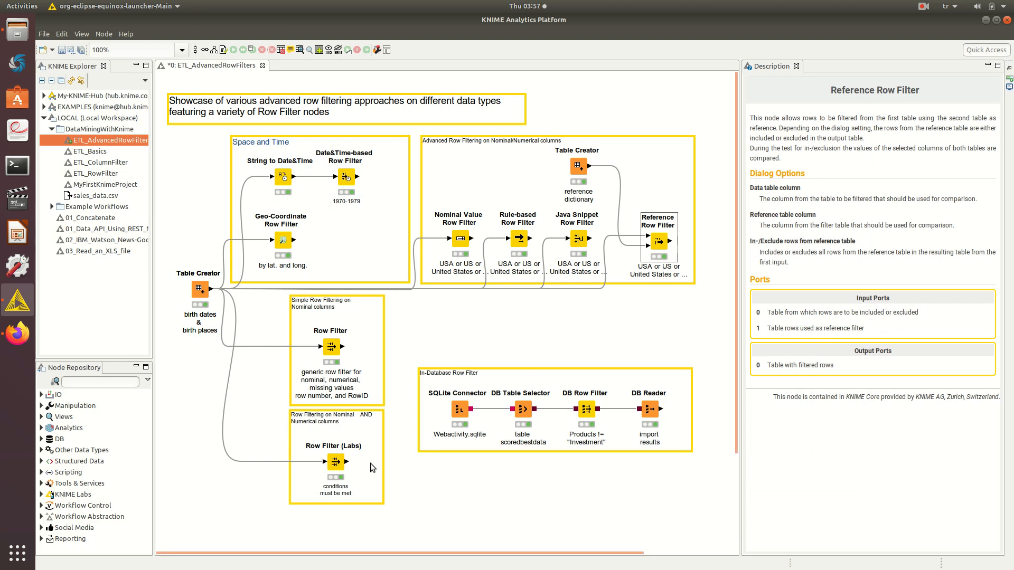
# View the SQLite Connector's DB connection details, including database type, URL and driver, and close the window
pyautogui.click(464, 420)
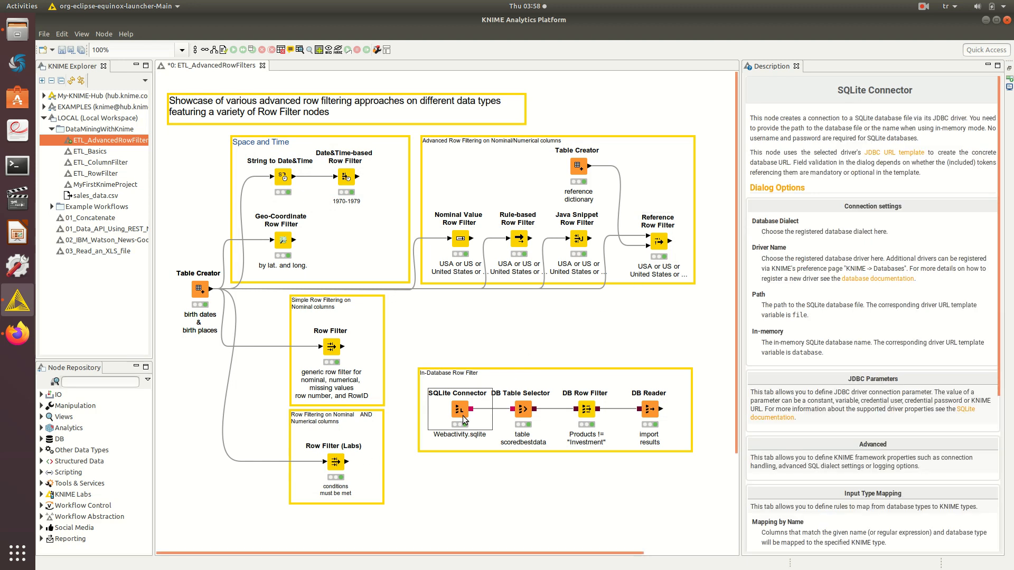
pyautogui.rightClick(464, 418)
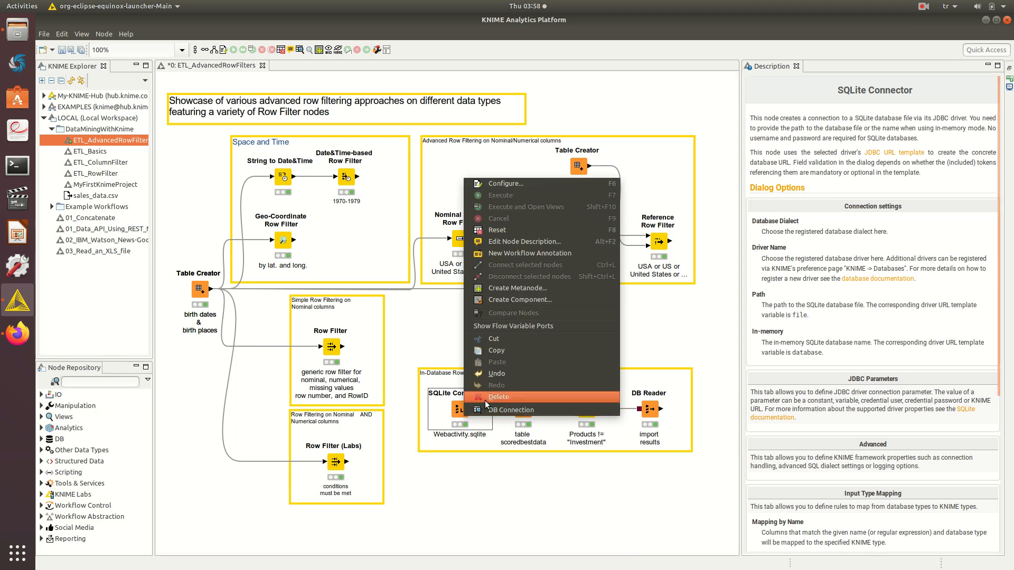
pyautogui.click(482, 411)
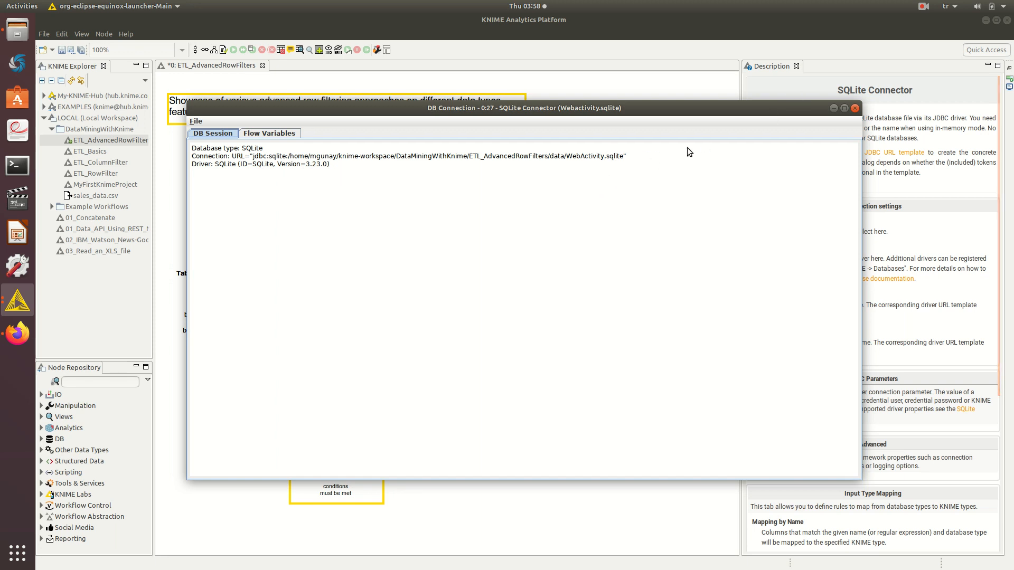
pyautogui.click(855, 108)
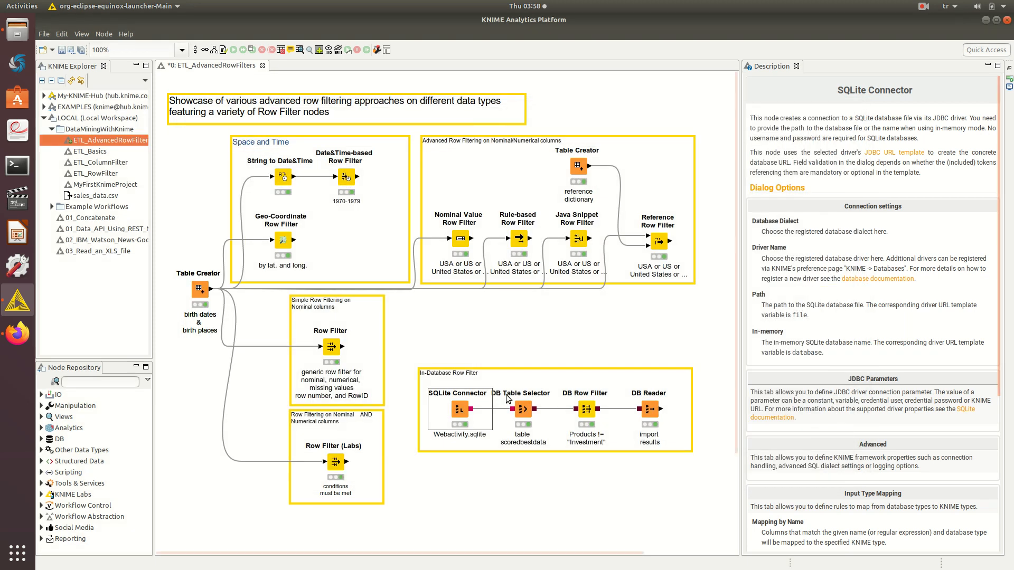
pyautogui.rightClick(459, 413)
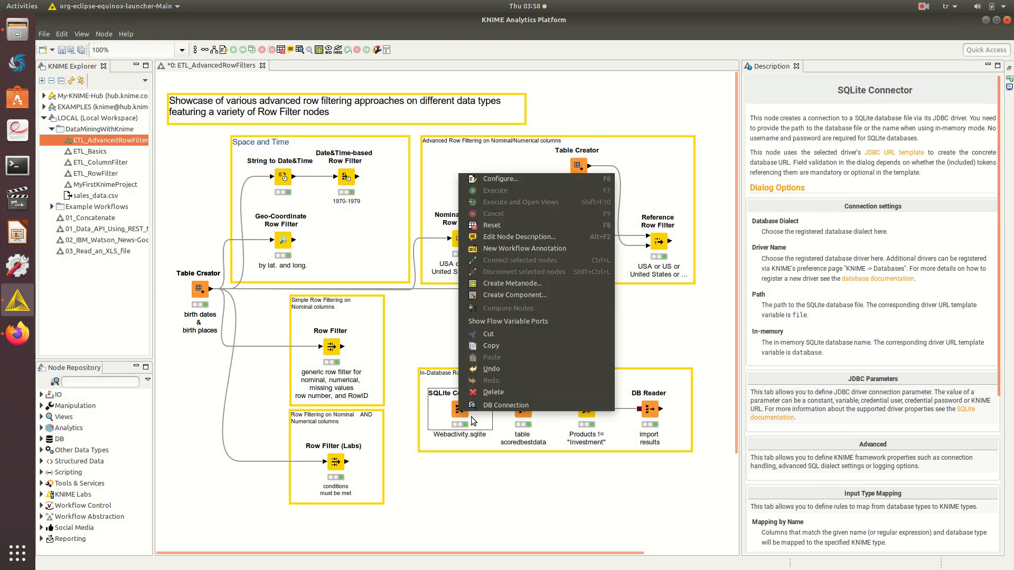
pyautogui.click(509, 417)
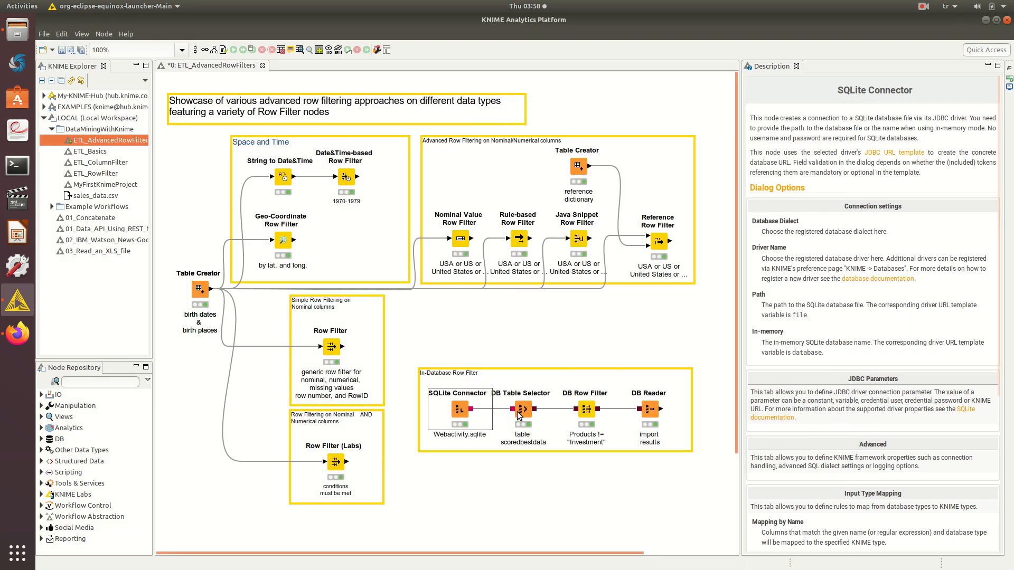
# Open the DB Table Selector configuration, examine the scoredbestdata columns in the Database Metadata Browser and close the browser without selecting a table
pyautogui.click(518, 422)
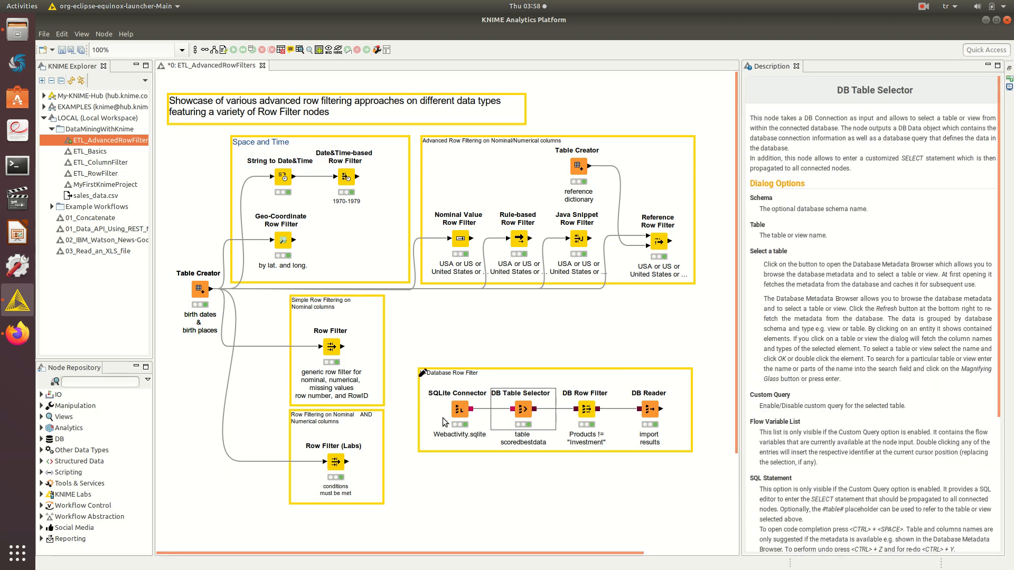
pyautogui.rightClick(525, 414)
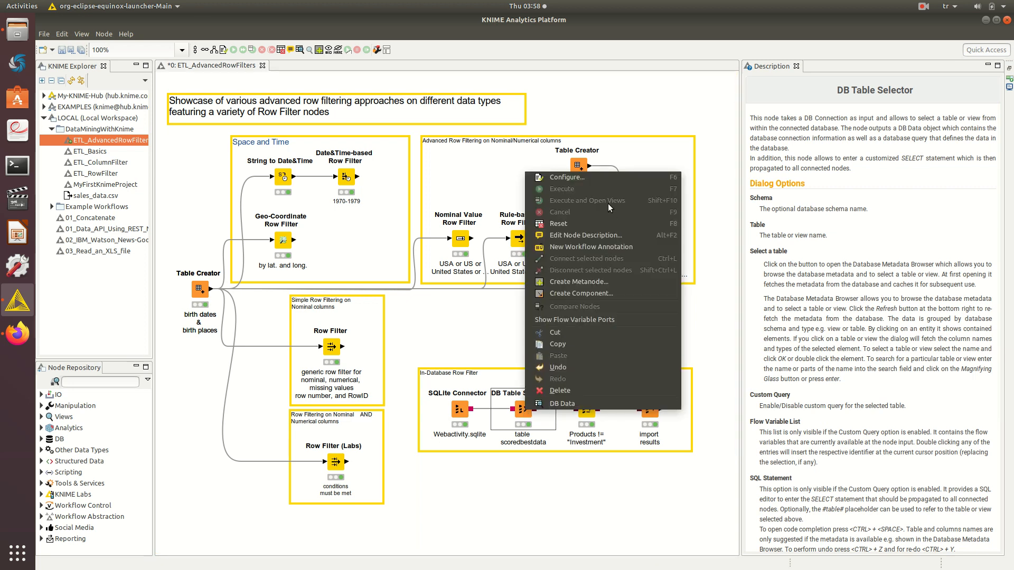
pyautogui.click(592, 178)
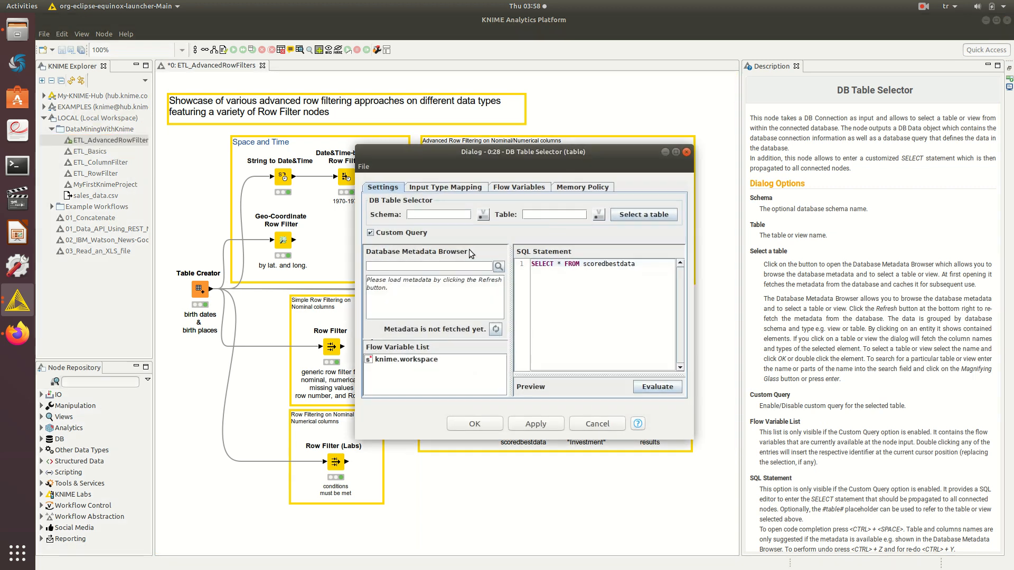
pyautogui.click(617, 215)
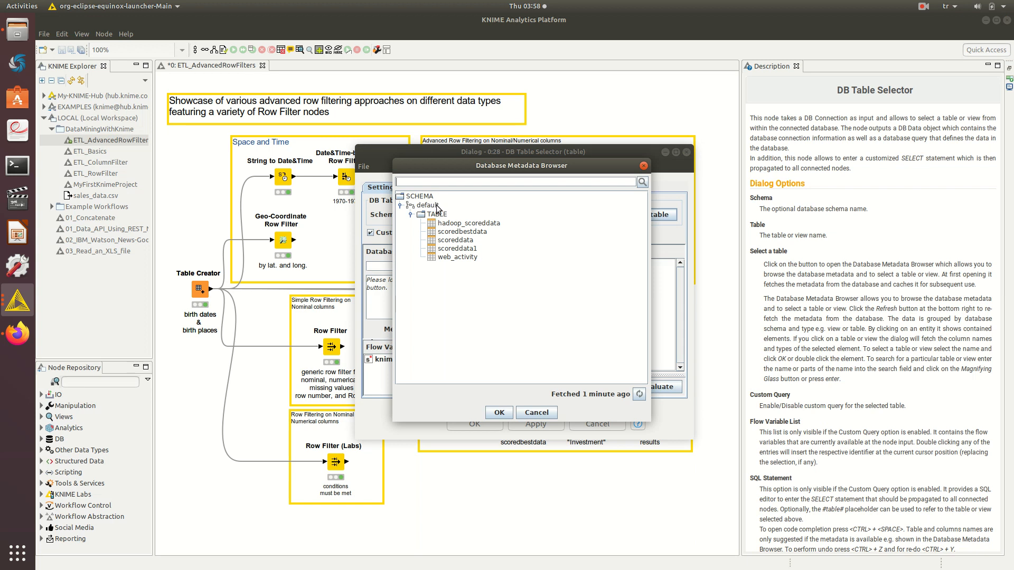
pyautogui.click(458, 233)
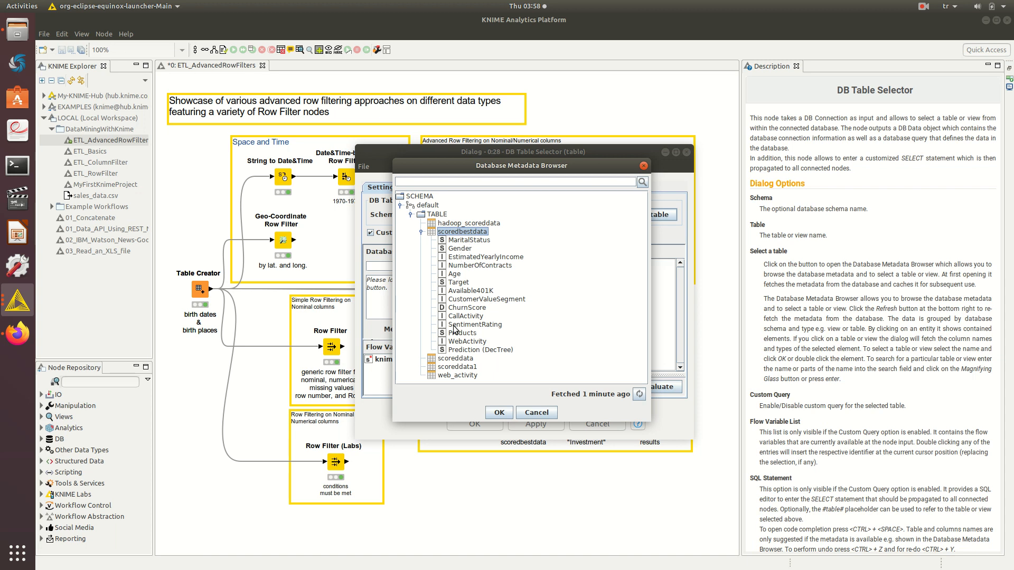
pyautogui.click(535, 413)
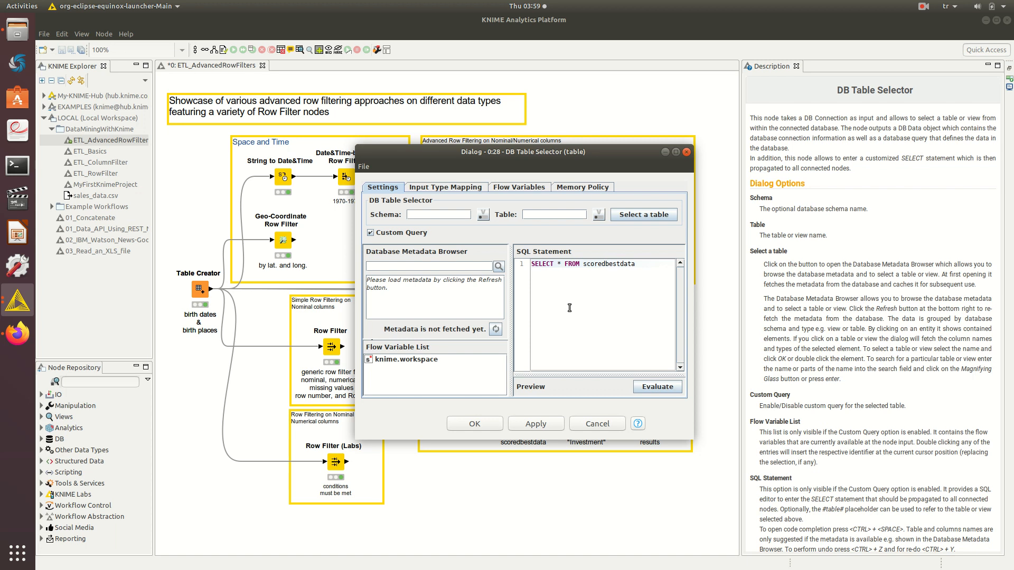
# Try the SQL statement without its asterisk while checking the scoredbestdata columns again, and restore it to SELECT * FROM scoredbestdata
pyautogui.press('BackSpace')
pyautogui.click(632, 215)
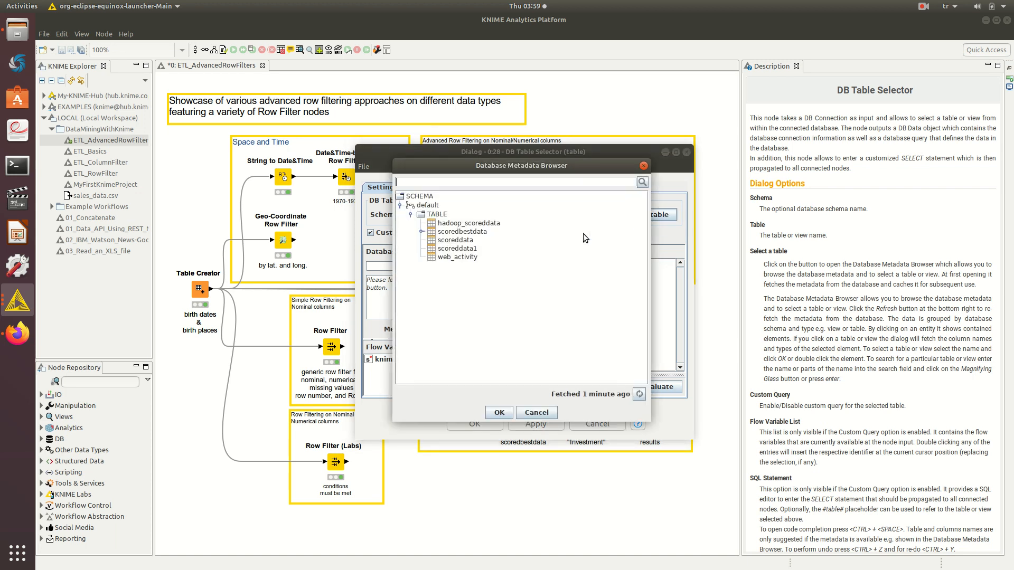
pyautogui.click(422, 231)
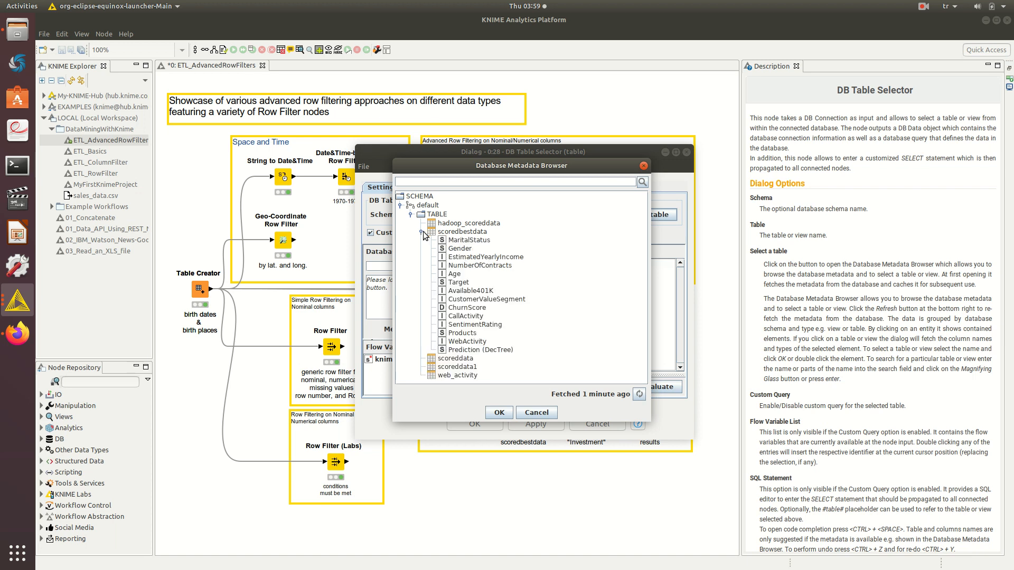
pyautogui.click(552, 415)
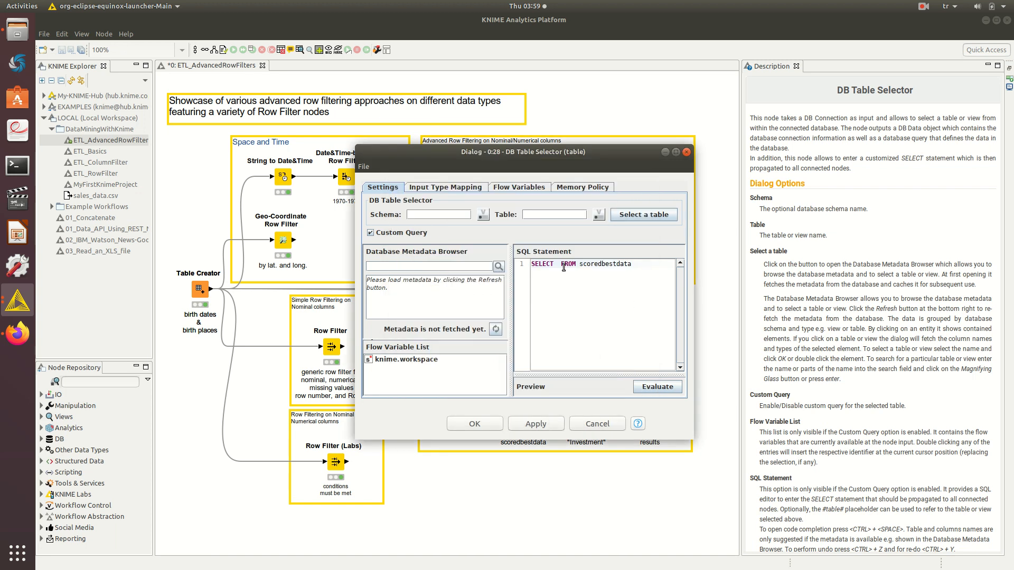
pyautogui.write('*')
# Evaluate the custom query, examine the preview results in the maximized dialog and close the DB Table Selector configuration without changes
pyautogui.click(657, 386)
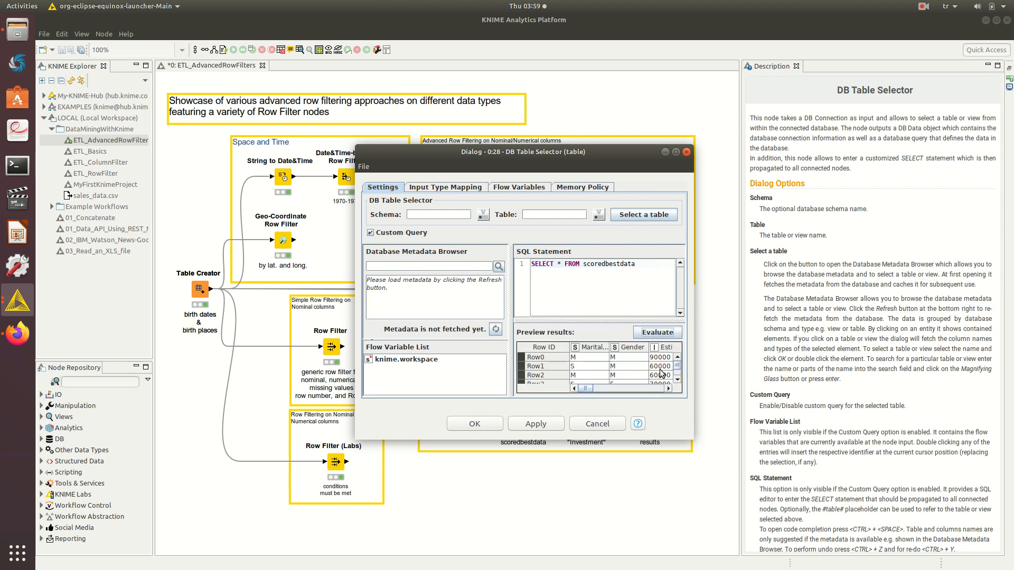
pyautogui.click(675, 153)
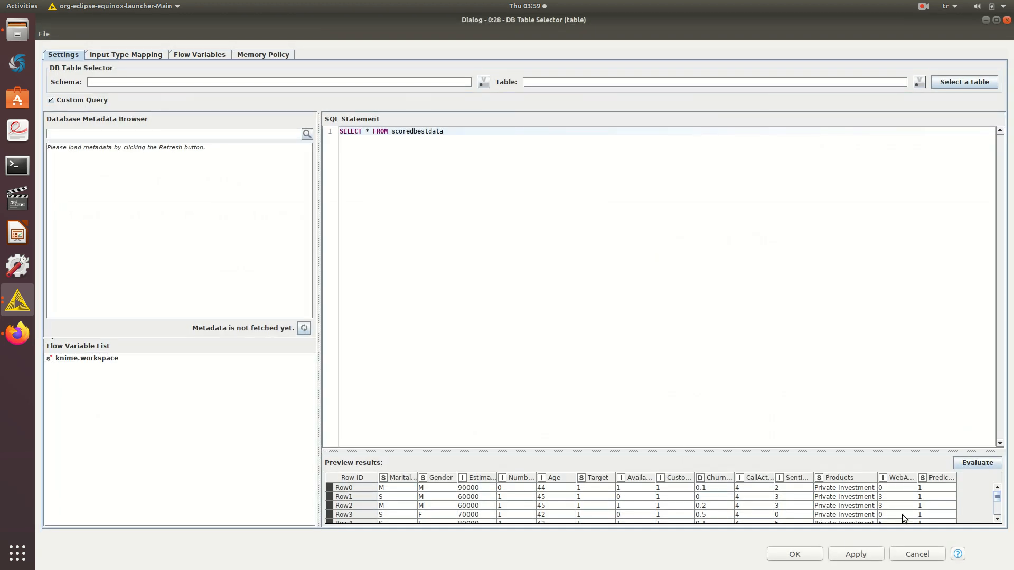
pyautogui.click(912, 554)
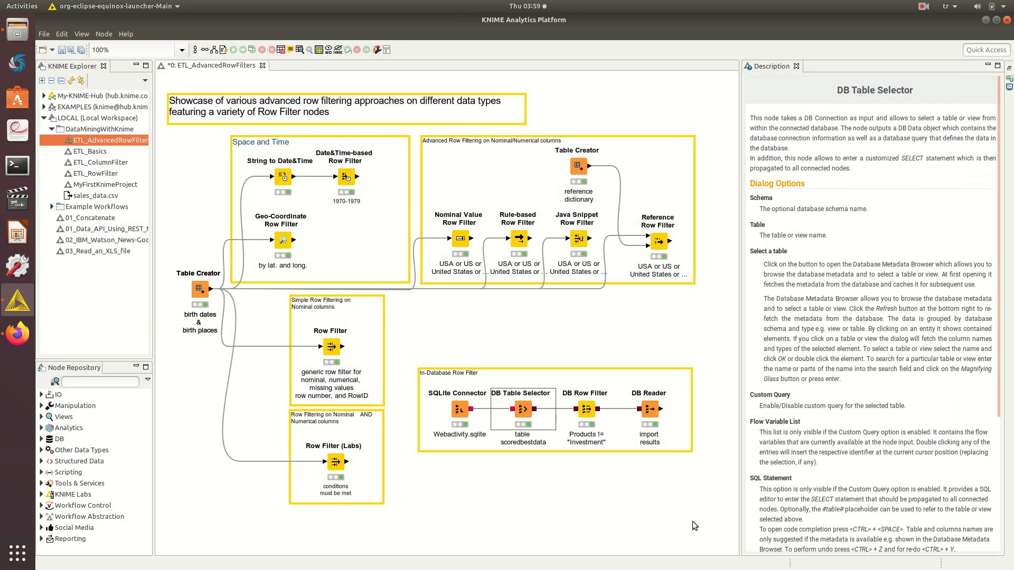
# Open the DB Table Selector's DB data, cache 100 rows in the table preview, examine them and close the window
pyautogui.rightClick(531, 411)
pyautogui.click(544, 415)
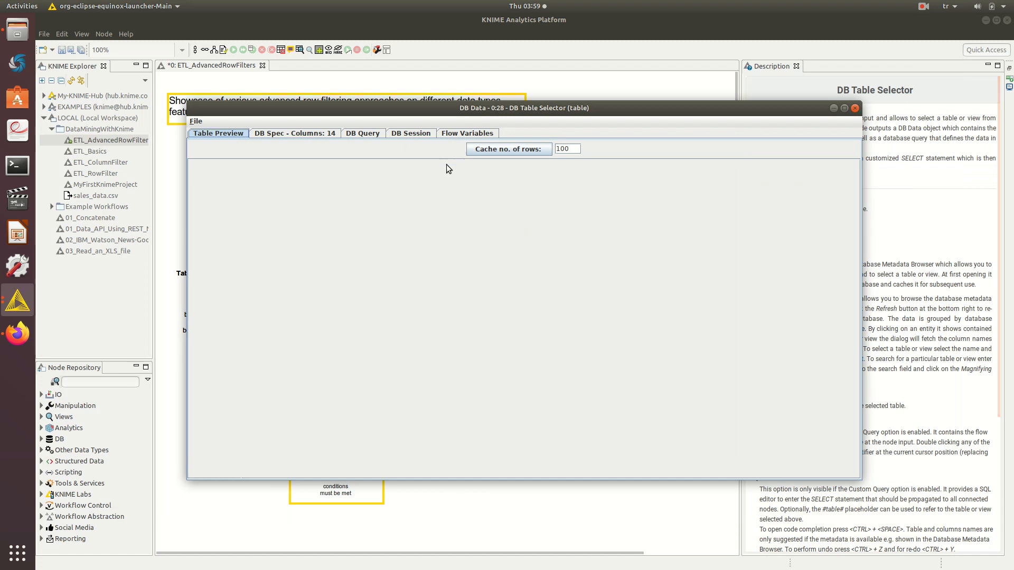
pyautogui.click(476, 153)
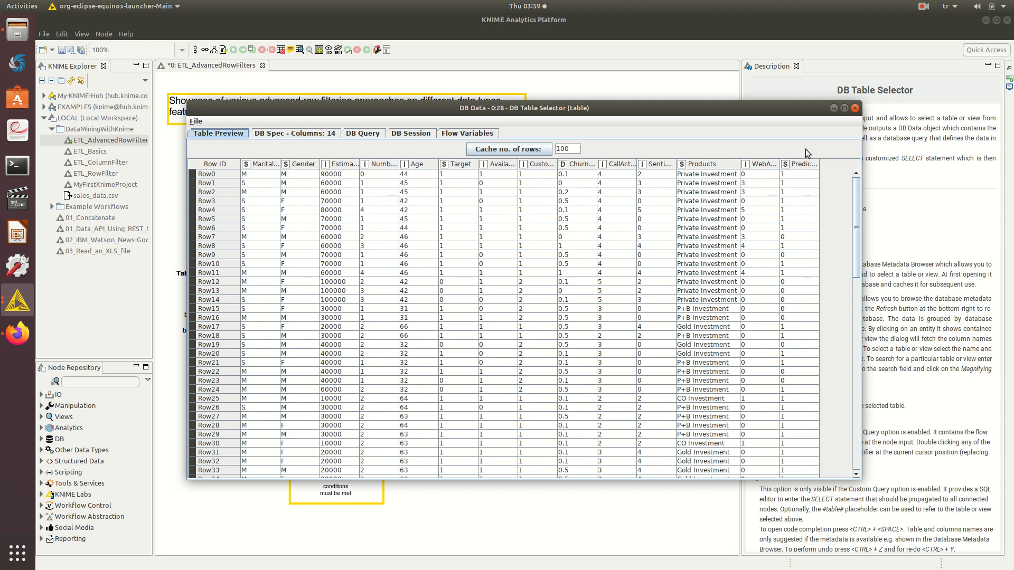
pyautogui.scroll(-12, 676, 317)
pyautogui.scroll(-10, 678, 336)
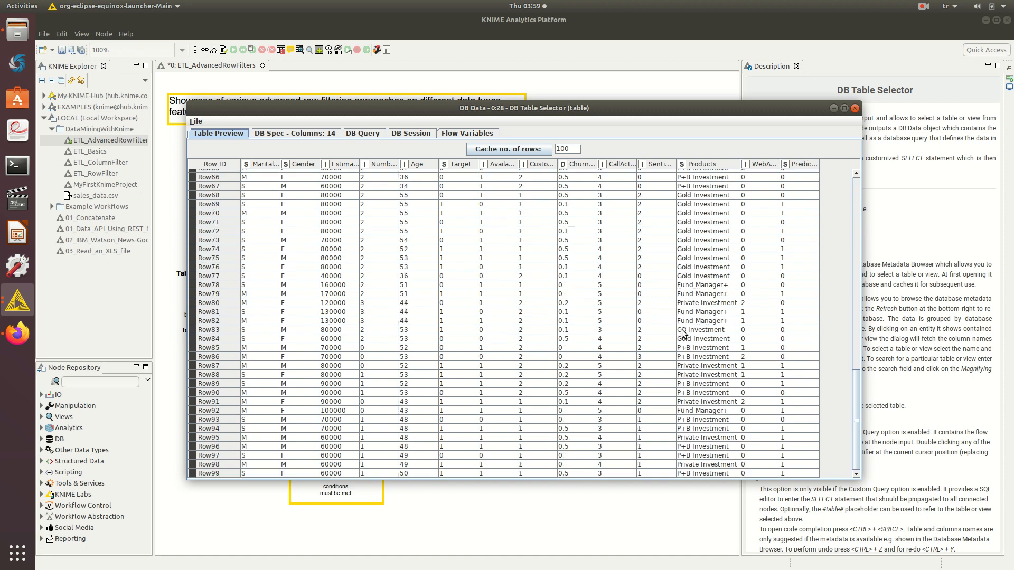
pyautogui.scroll(20, 683, 331)
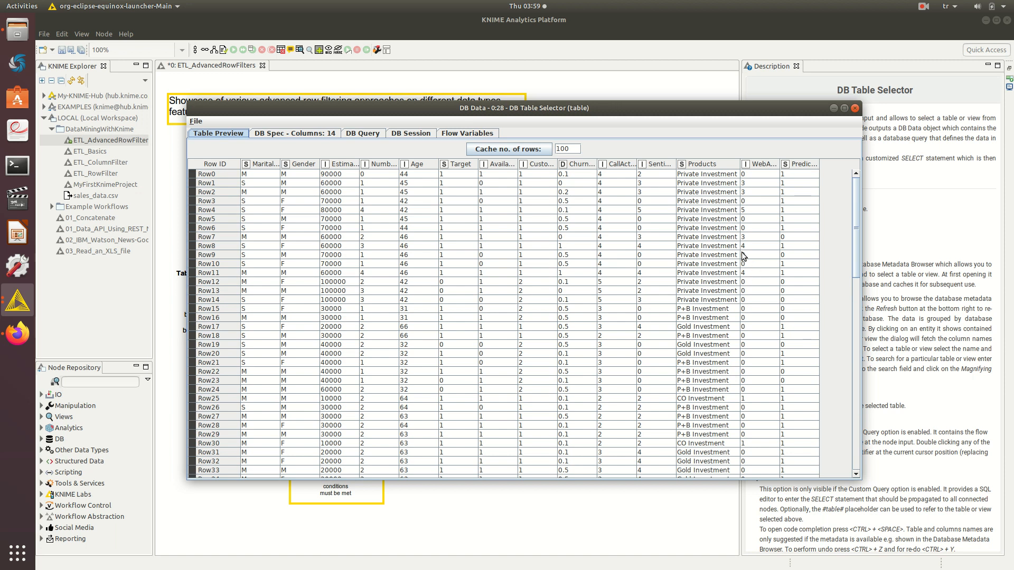
pyautogui.click(856, 109)
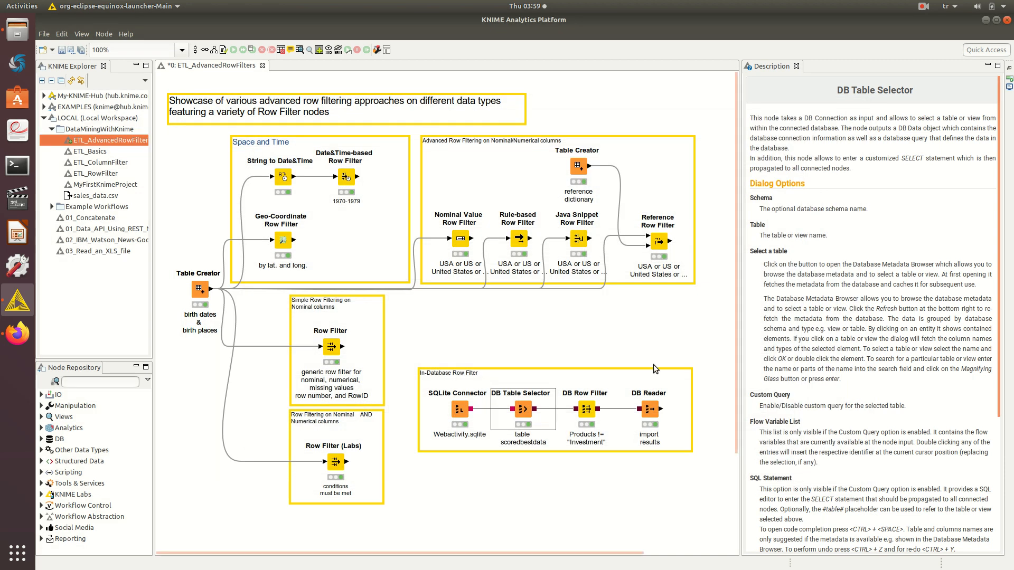
# Open the DB Row Filter configuration and set the operator of the Products condition to LIKE
pyautogui.click(589, 413)
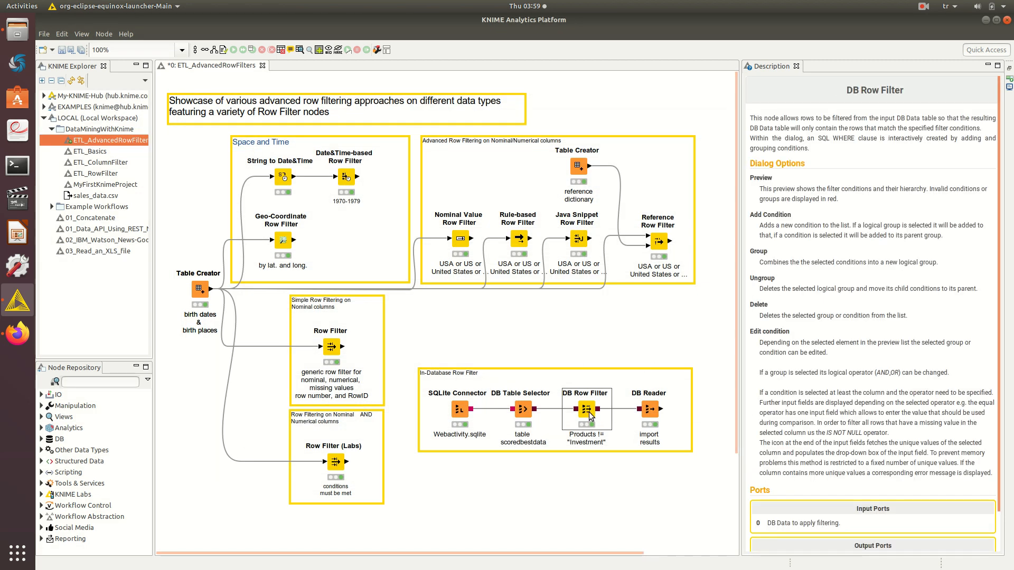
pyautogui.rightClick(589, 414)
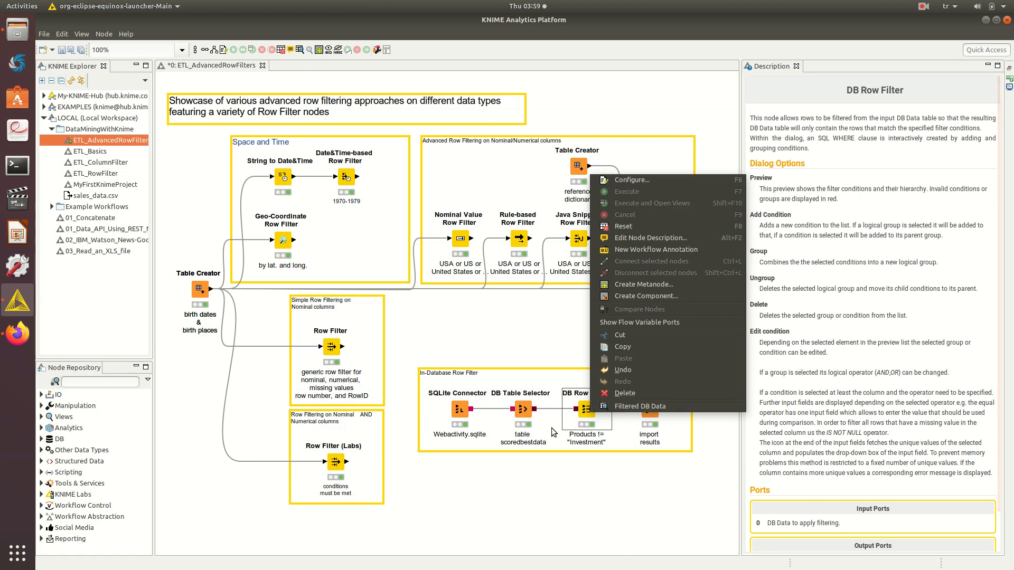
pyautogui.click(586, 414)
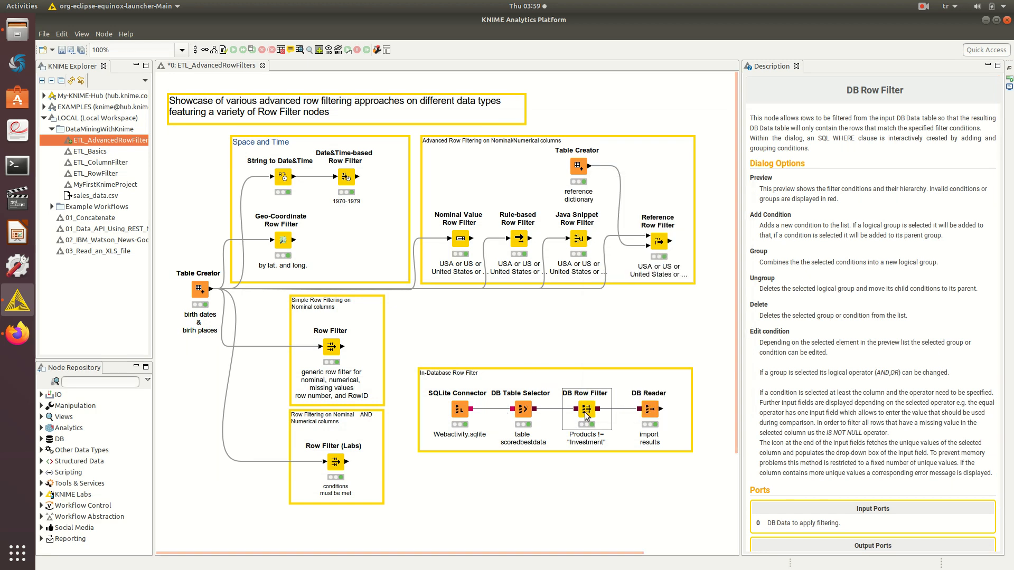
pyautogui.rightClick(584, 413)
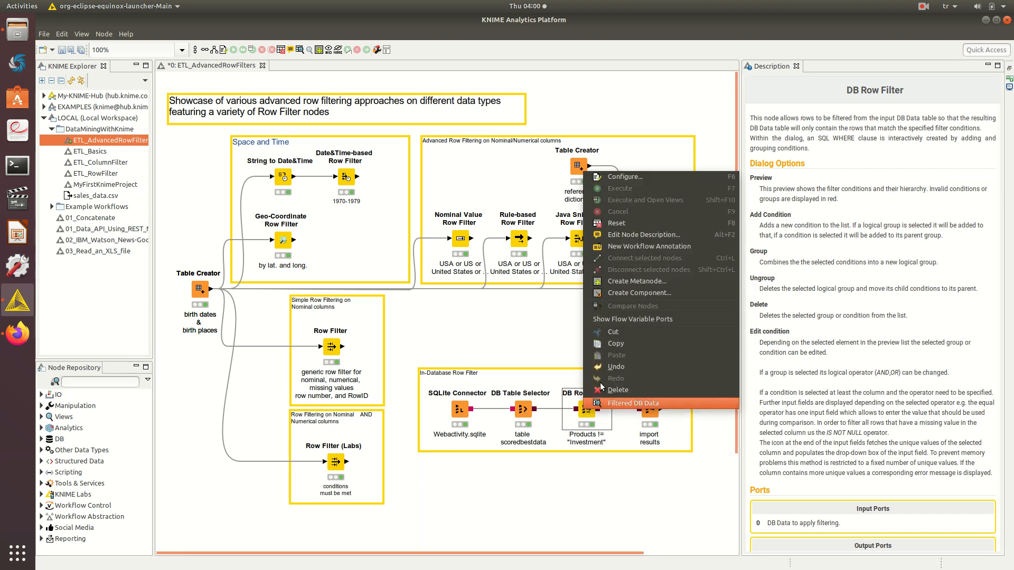
pyautogui.click(625, 175)
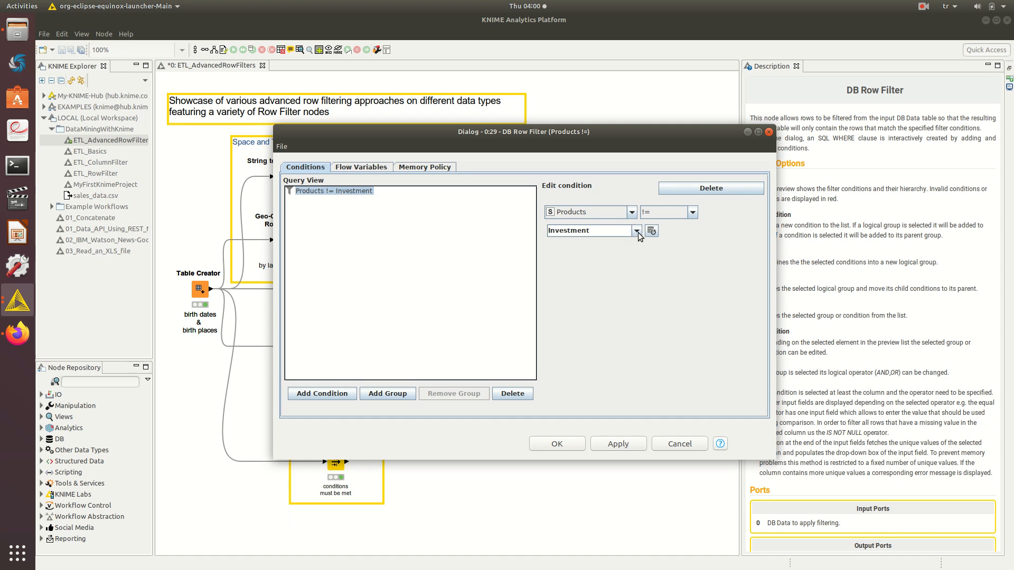
pyautogui.doubleClick(624, 228)
pyautogui.click(691, 212)
pyautogui.click(671, 240)
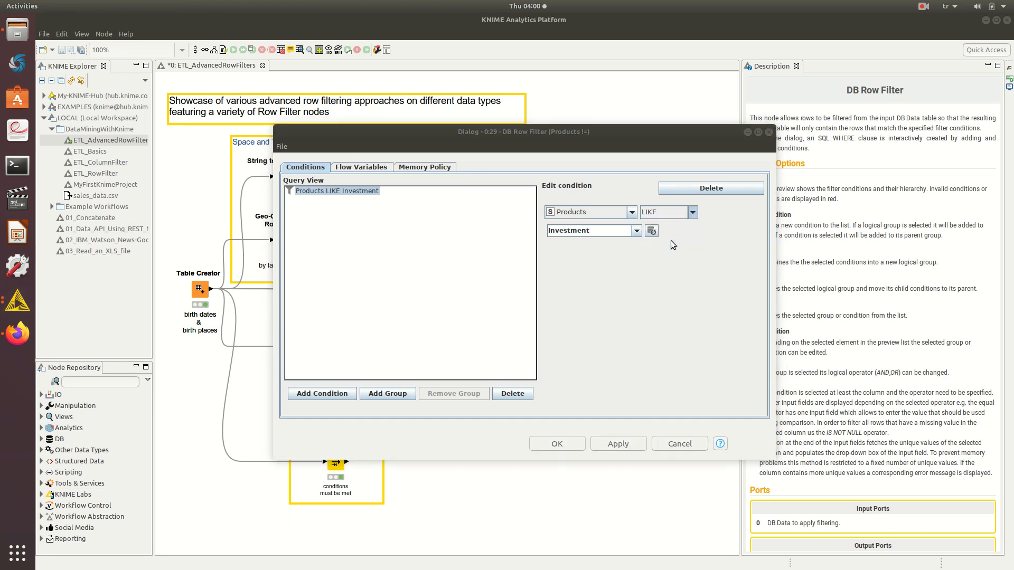
# Set the Products condition's comparison value to %Private%, apply it and close the DB Row Filter configuration
pyautogui.click(617, 233)
pyautogui.doubleClick(614, 231)
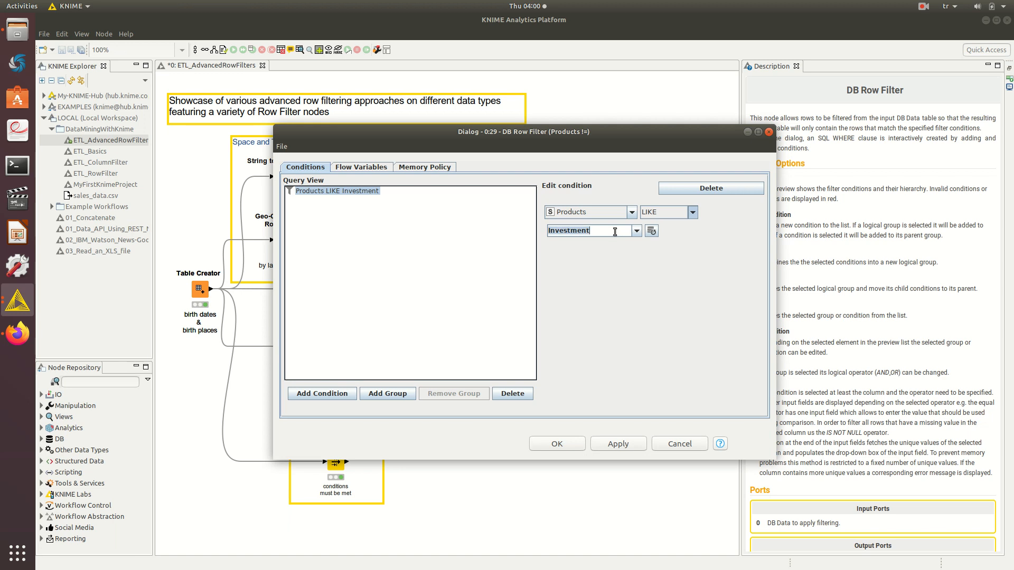
pyautogui.write('%')
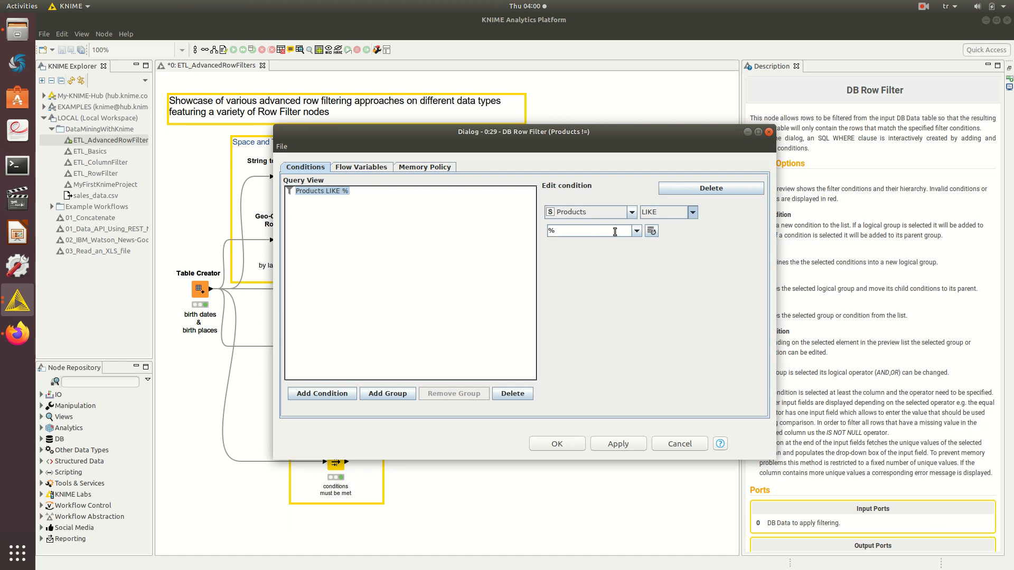
pyautogui.write('Private%')
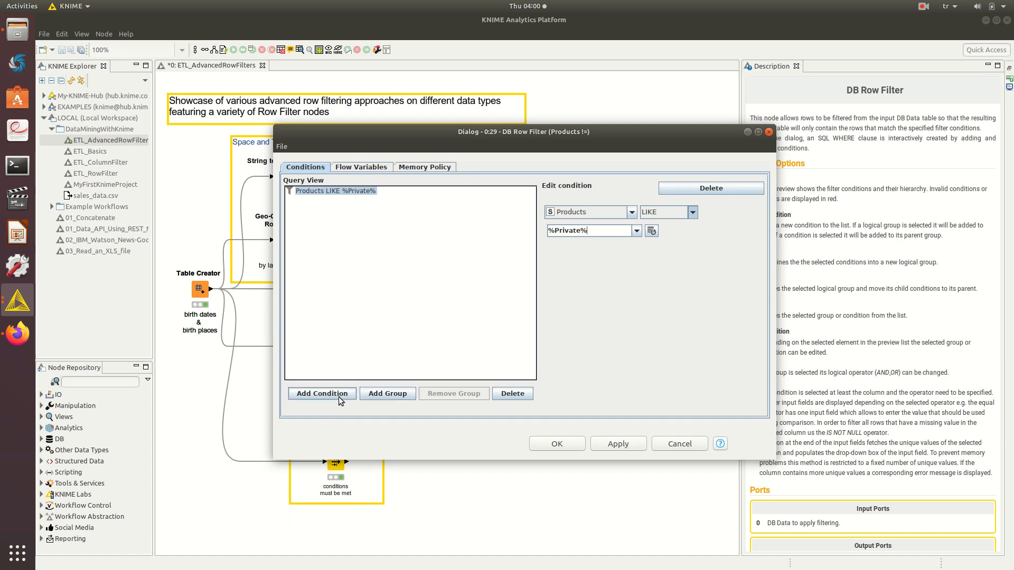
pyautogui.click(603, 444)
pyautogui.click(645, 310)
pyautogui.click(546, 449)
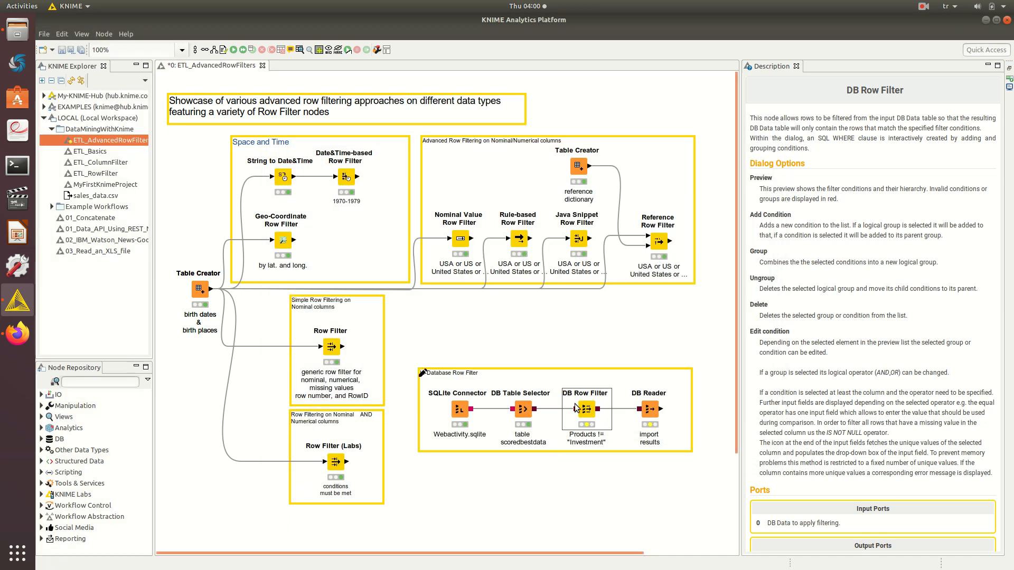
# Execute the DB Row Filter node with its changed condition
pyautogui.rightClick(577, 410)
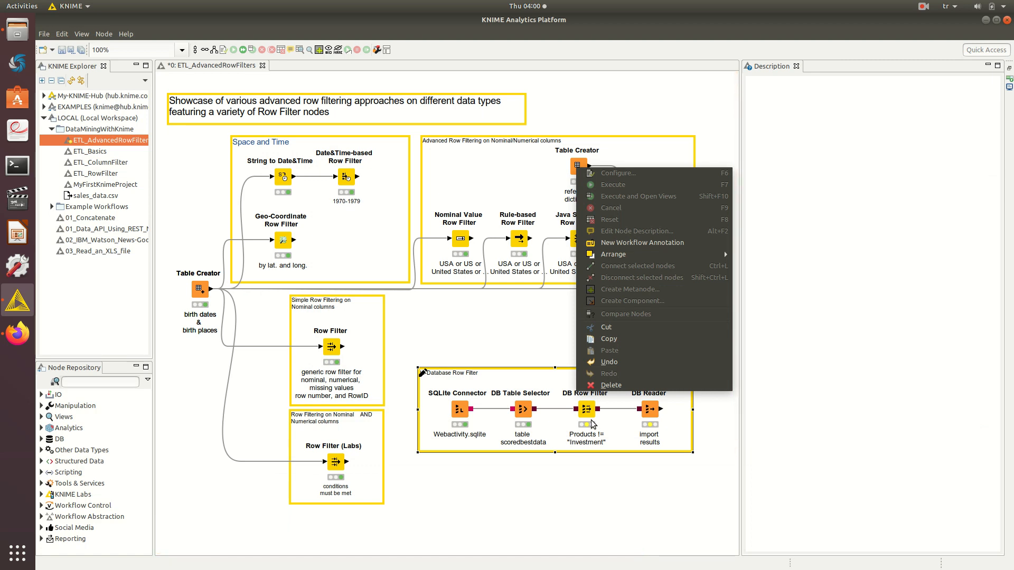
pyautogui.click(591, 416)
pyautogui.click(591, 416)
pyautogui.rightClick(590, 416)
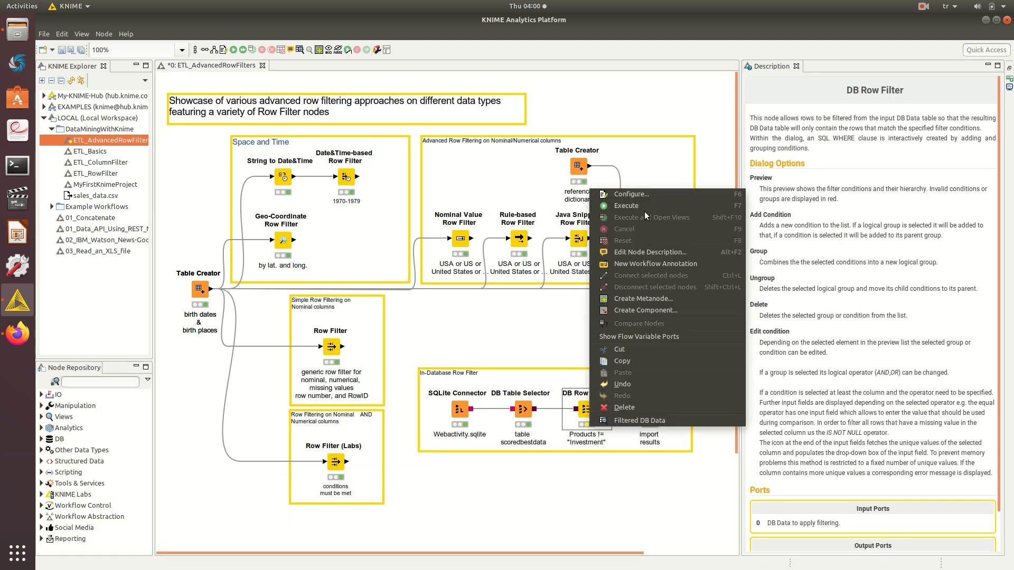
pyautogui.click(642, 207)
# Open the DB Row Filter's filtered DB data, cache 100 rows and examine the Products column in the preview
pyautogui.rightClick(594, 406)
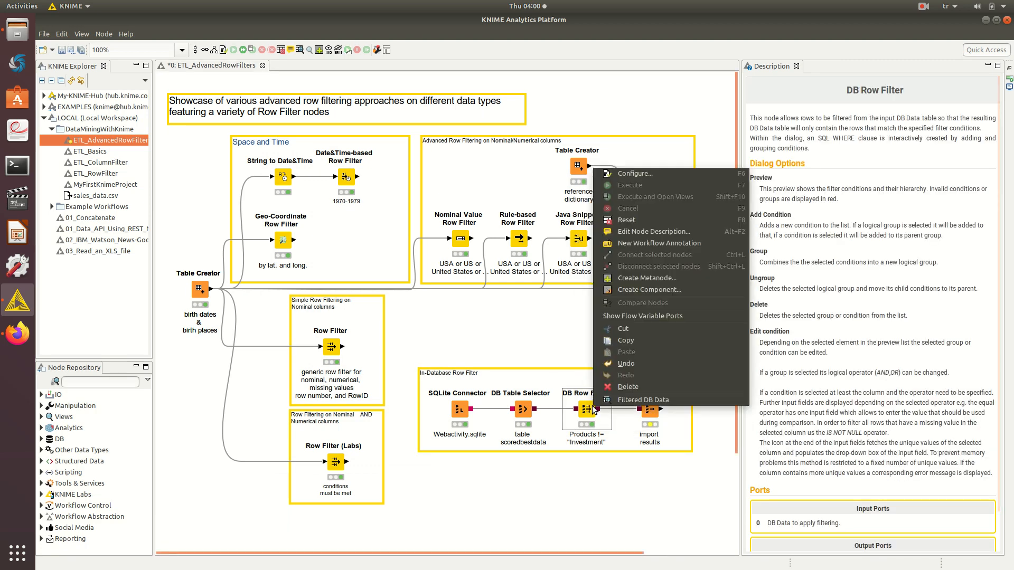
pyautogui.click(606, 401)
pyautogui.click(539, 151)
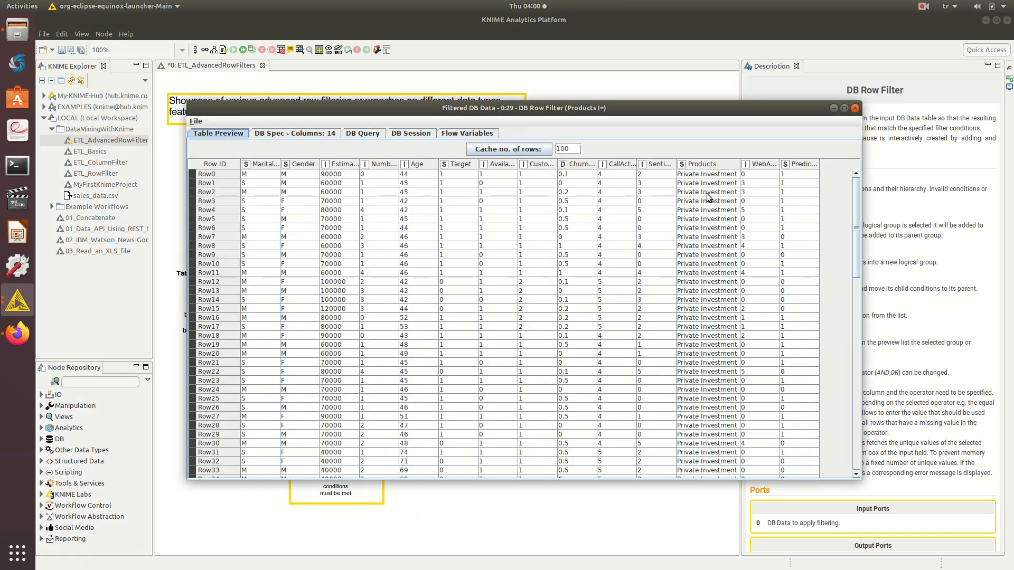
pyautogui.scroll(-4, 705, 255)
pyautogui.scroll(-2, 706, 255)
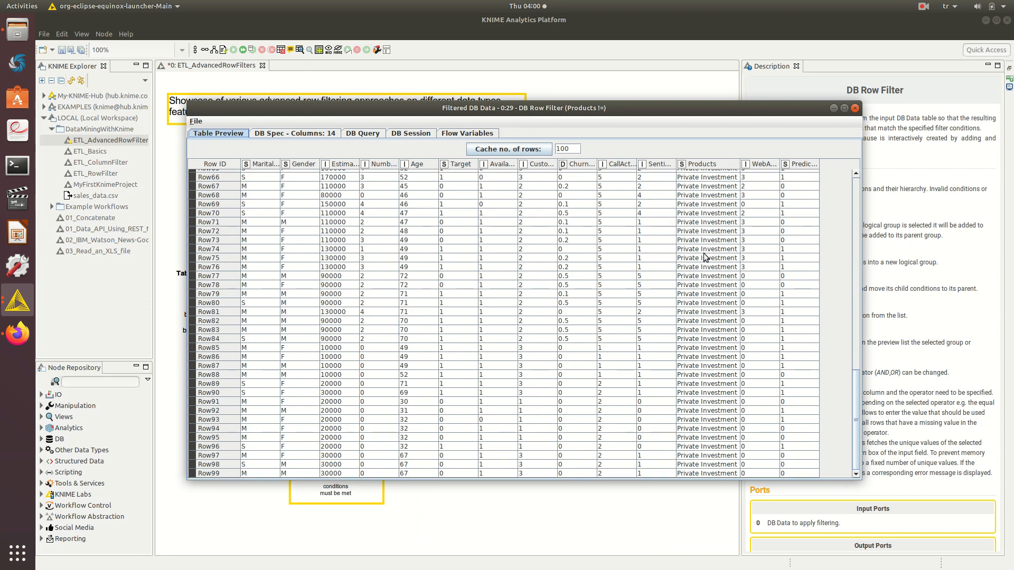
pyautogui.scroll(6, 690, 273)
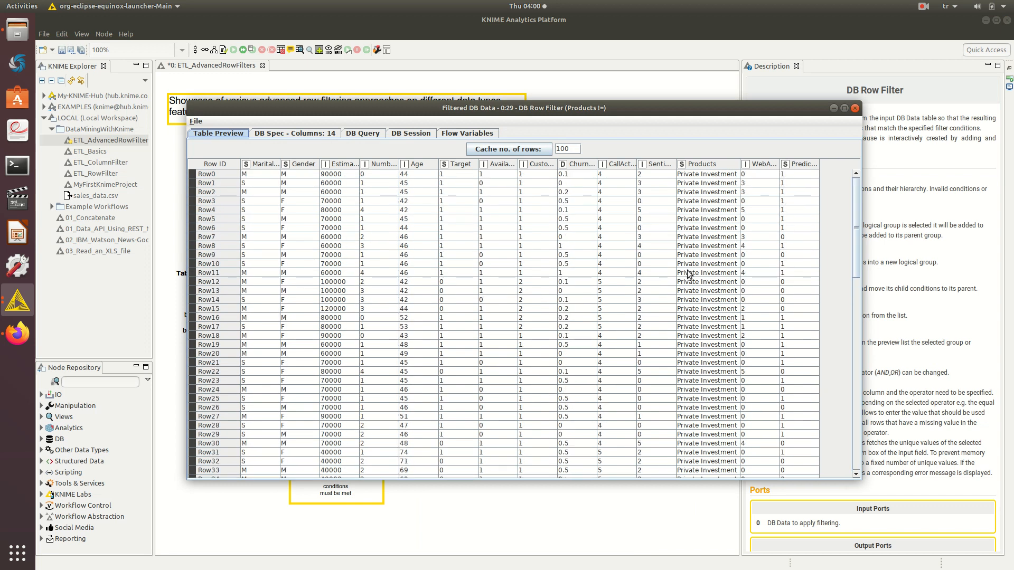
# Cache 1000 rows in the filtered data preview, examine the rows and close the window
pyautogui.click(575, 148)
pyautogui.write('0')
pyautogui.click(504, 148)
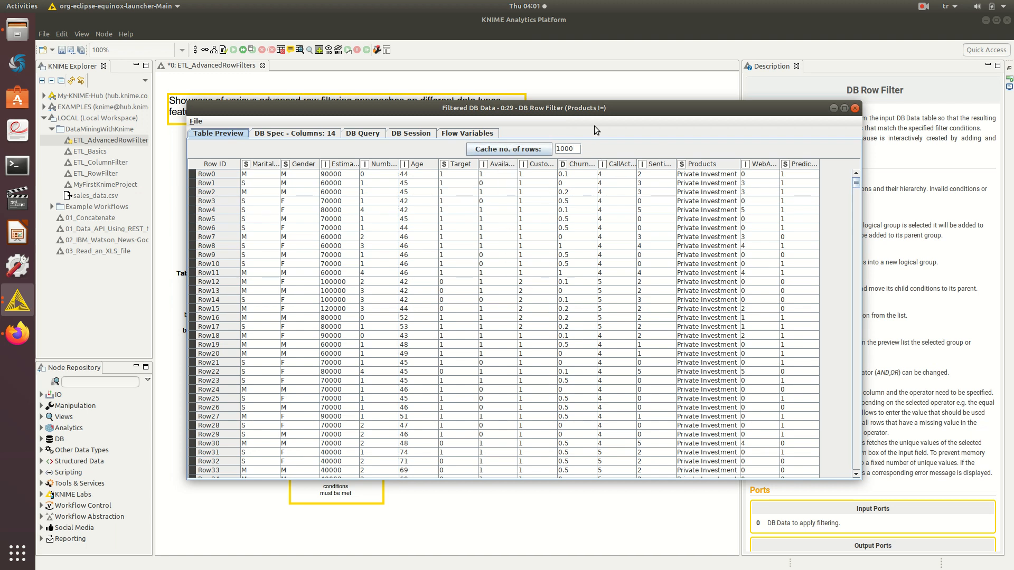
pyautogui.moveTo(854, 185)
pyautogui.mouseDown()
pyautogui.moveTo(845, 483)
pyautogui.moveTo(862, 190)
pyautogui.mouseUp()
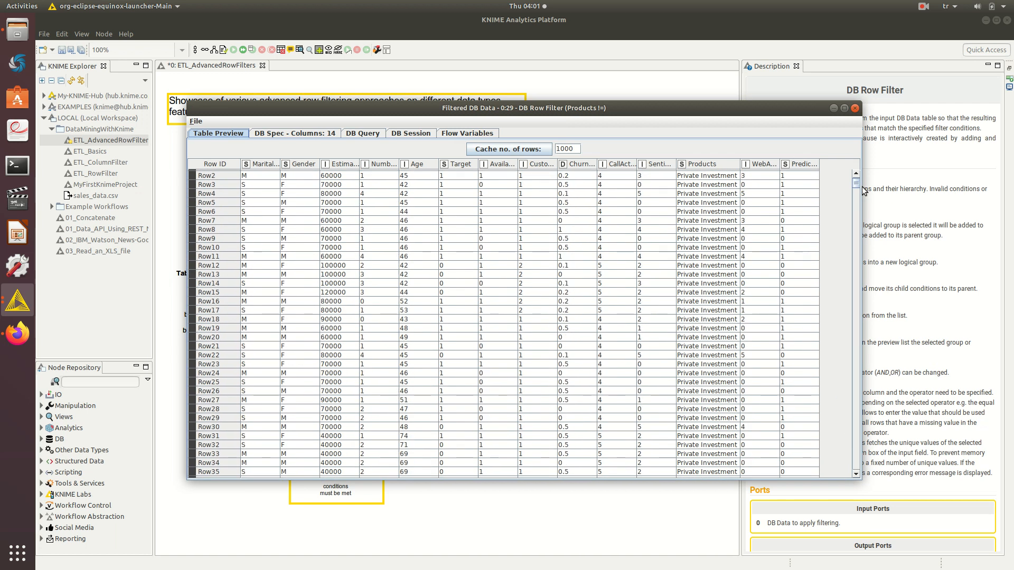
pyautogui.click(856, 109)
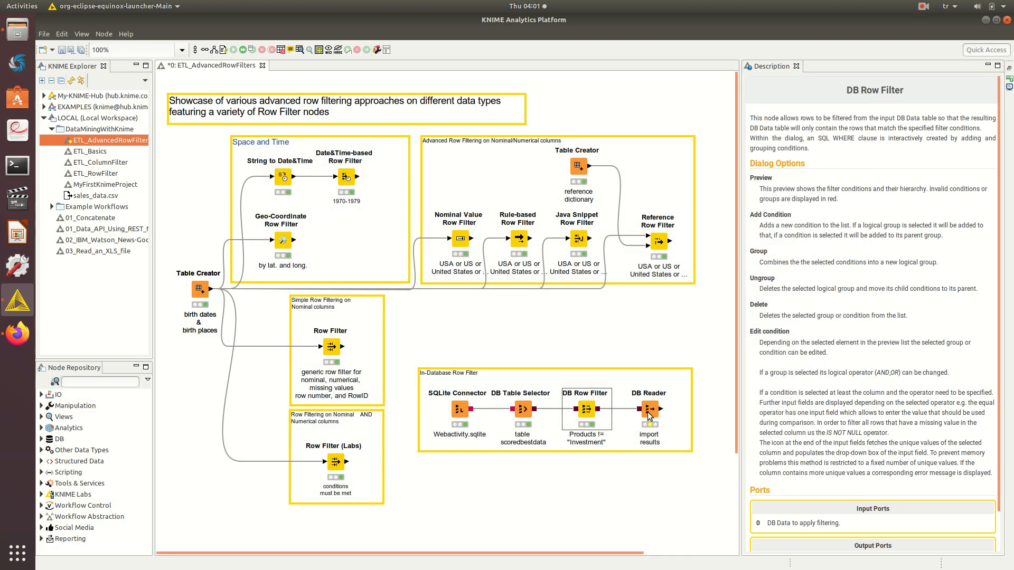
# Check the DB Reader's output table and its memory policy configuration, closing both without changes
pyautogui.rightClick(646, 412)
pyautogui.click(649, 411)
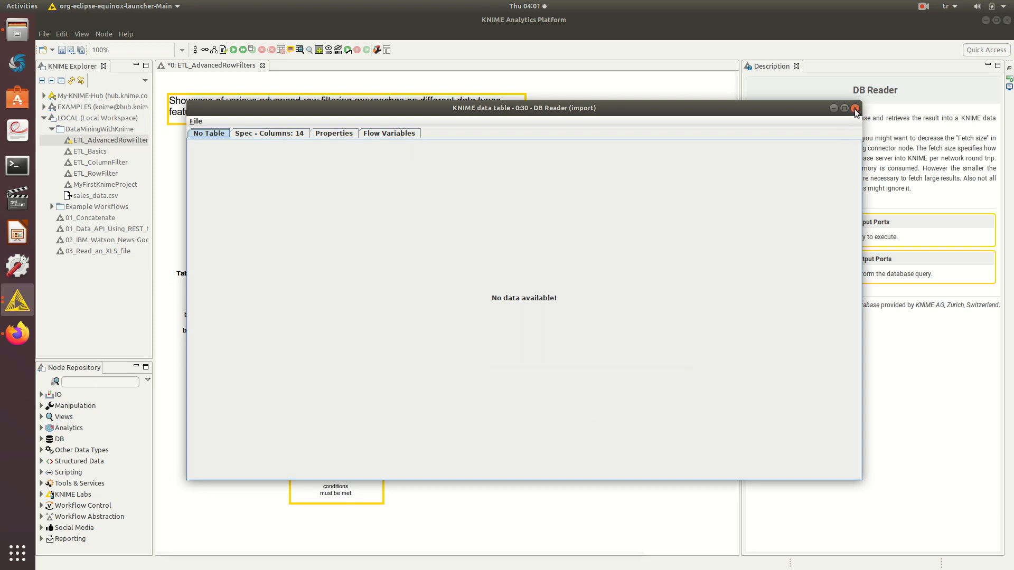
pyautogui.click(855, 108)
pyautogui.rightClick(652, 412)
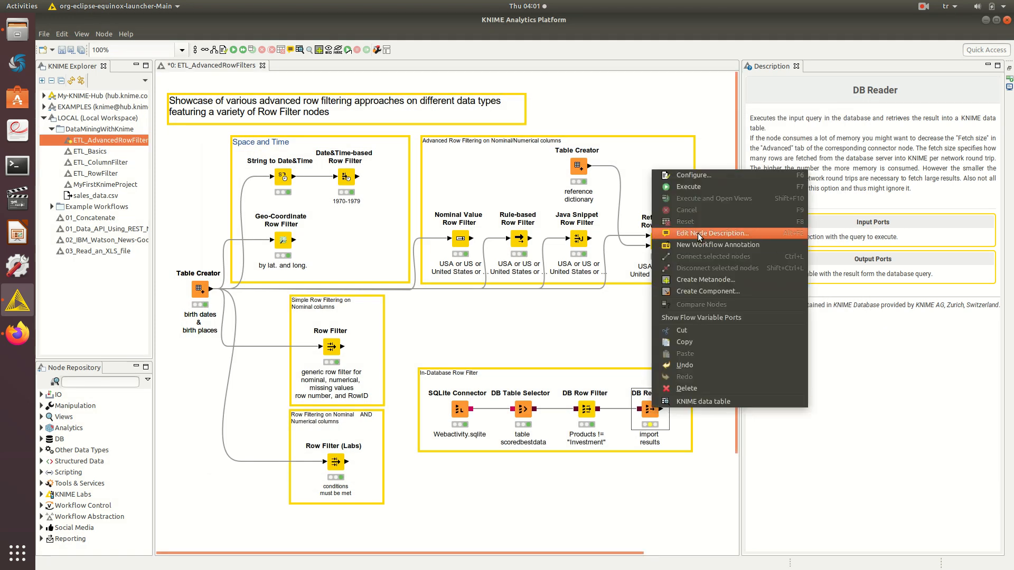
pyautogui.click(693, 176)
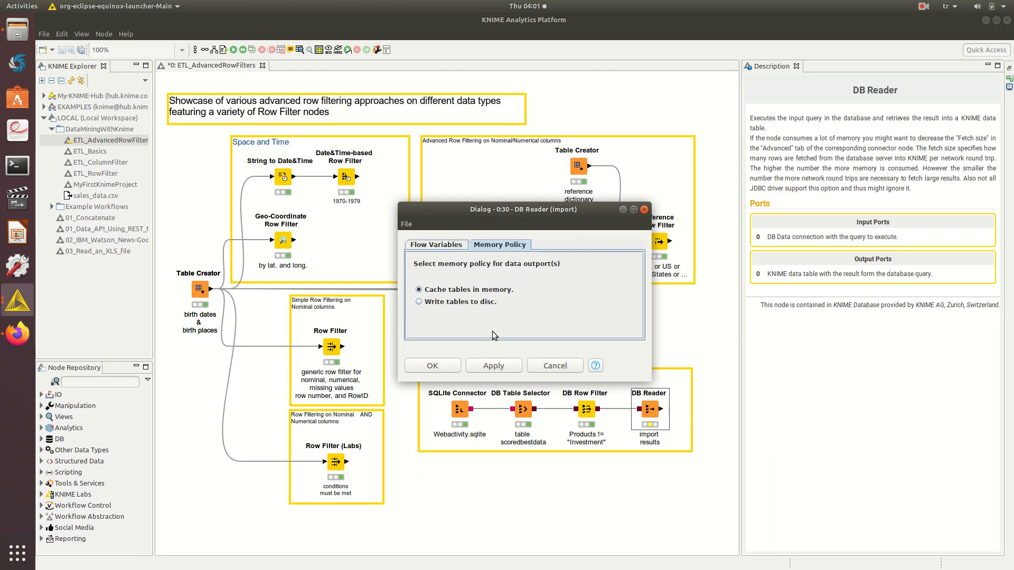
pyautogui.click(553, 366)
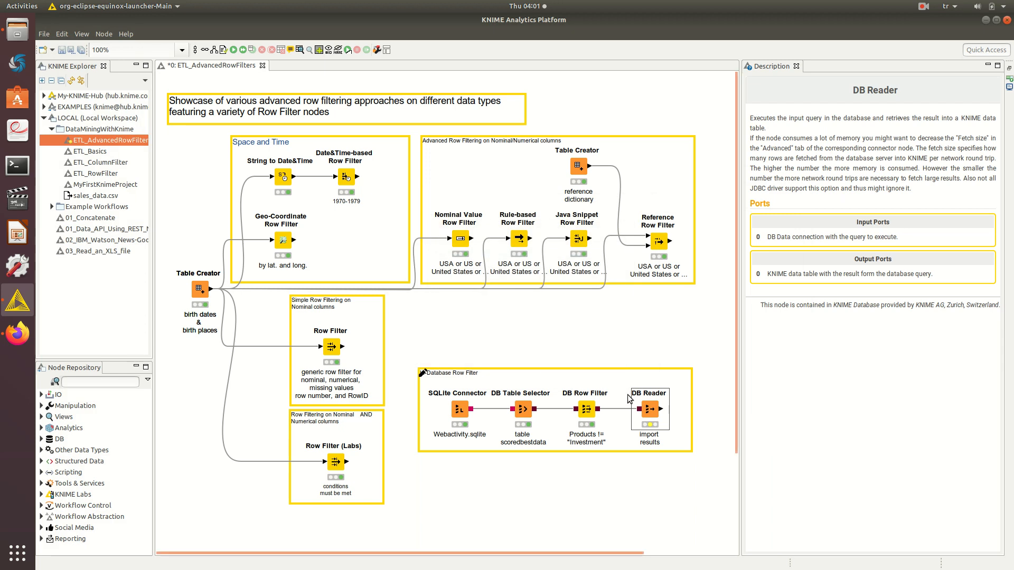
# Execute the DB Reader, examine its KNIME data table down to the last row and close the table
pyautogui.rightClick(646, 417)
pyautogui.click(667, 194)
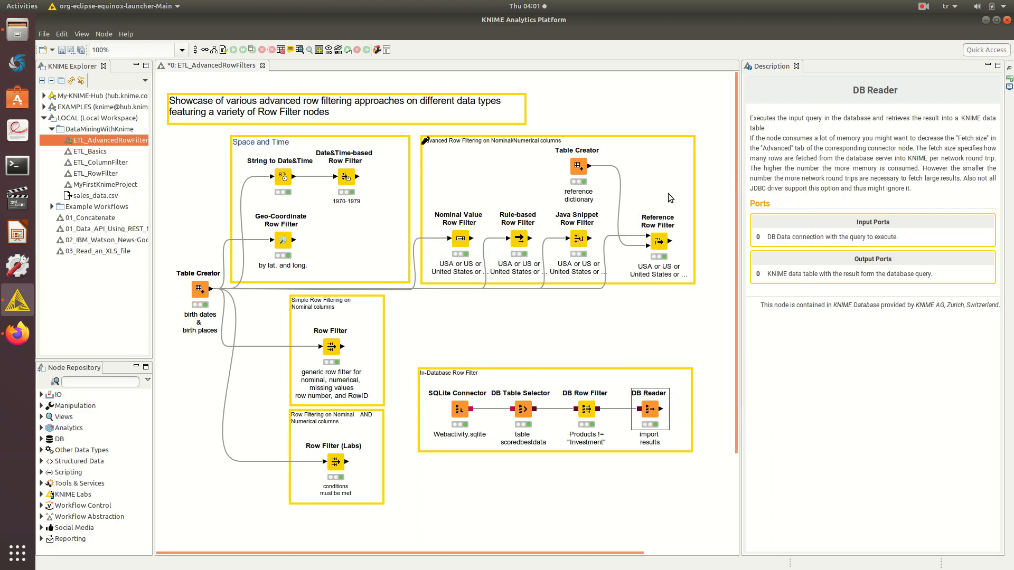
pyautogui.rightClick(653, 411)
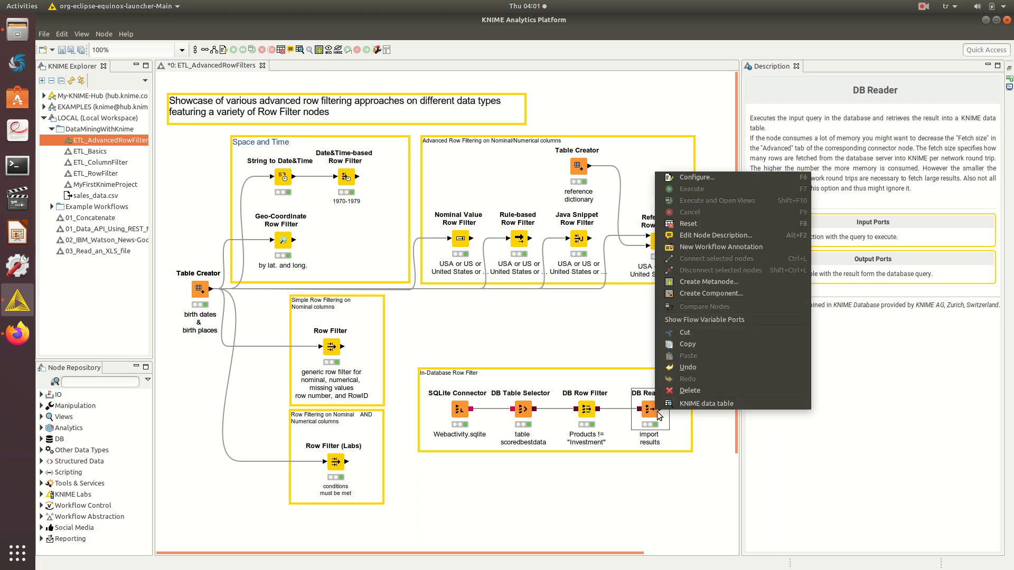
pyautogui.click(703, 403)
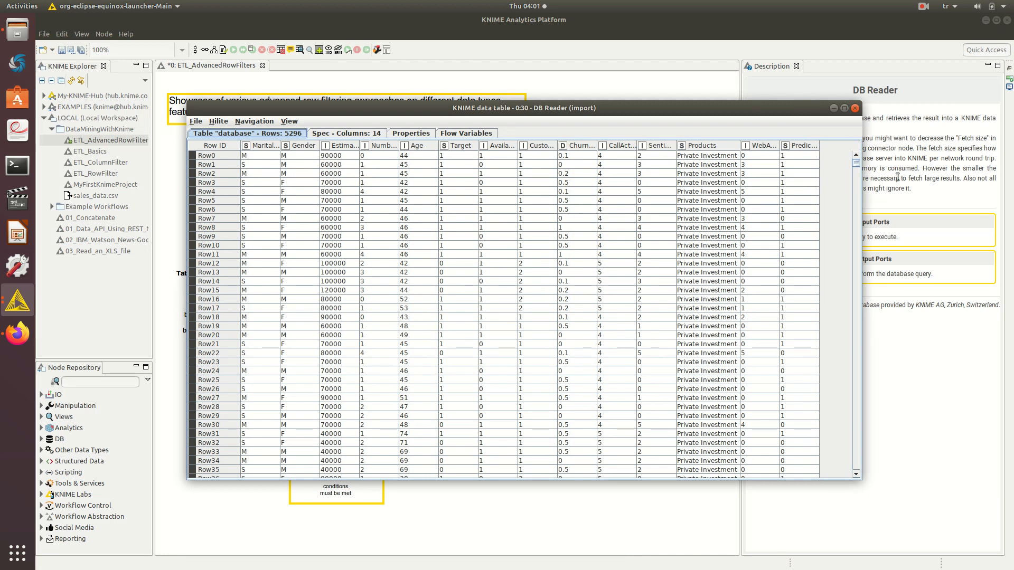
pyautogui.moveTo(856, 165); pyautogui.dragTo(835, 479)
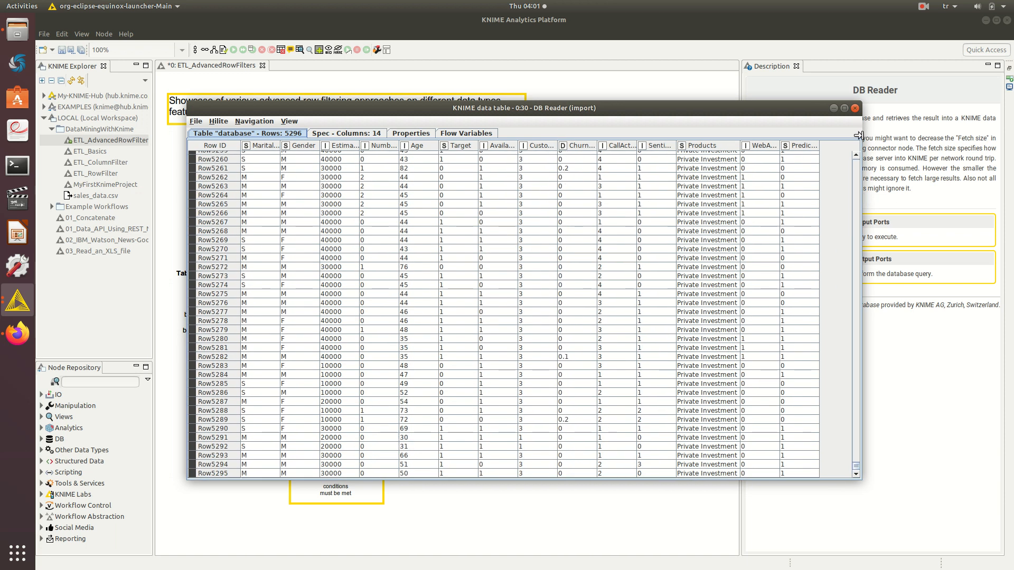
pyautogui.click(856, 109)
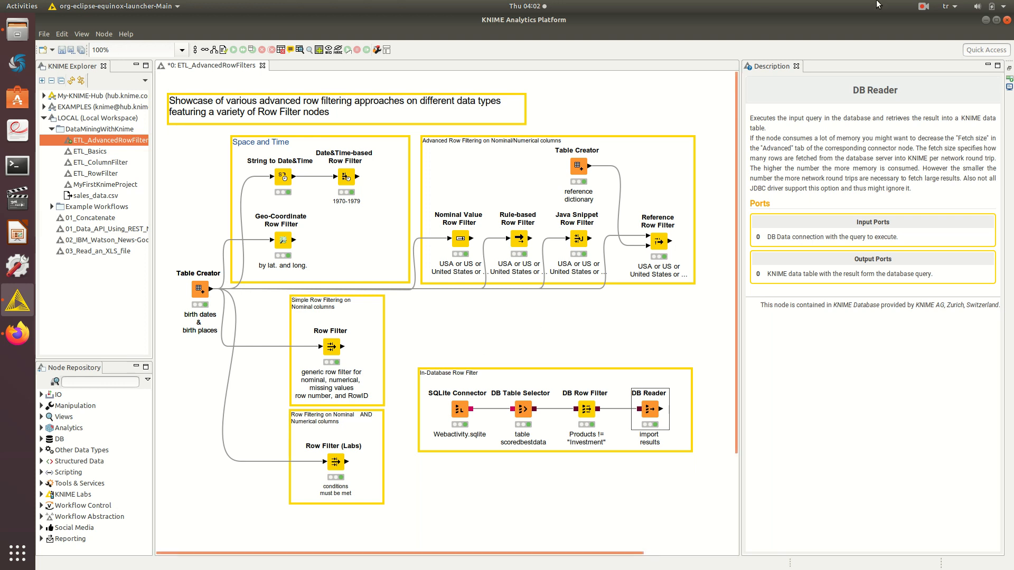
pyautogui.click(924, 7)
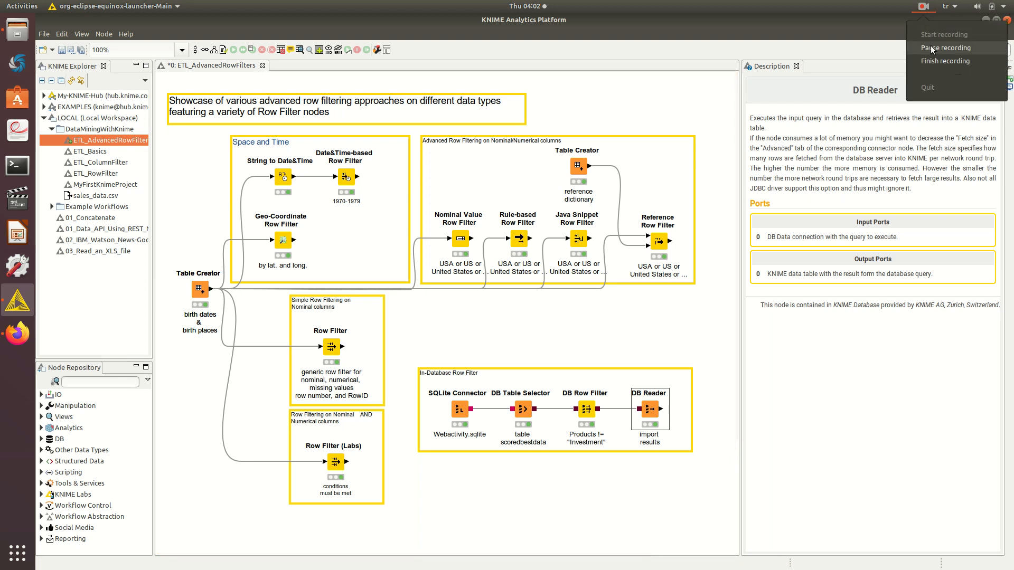